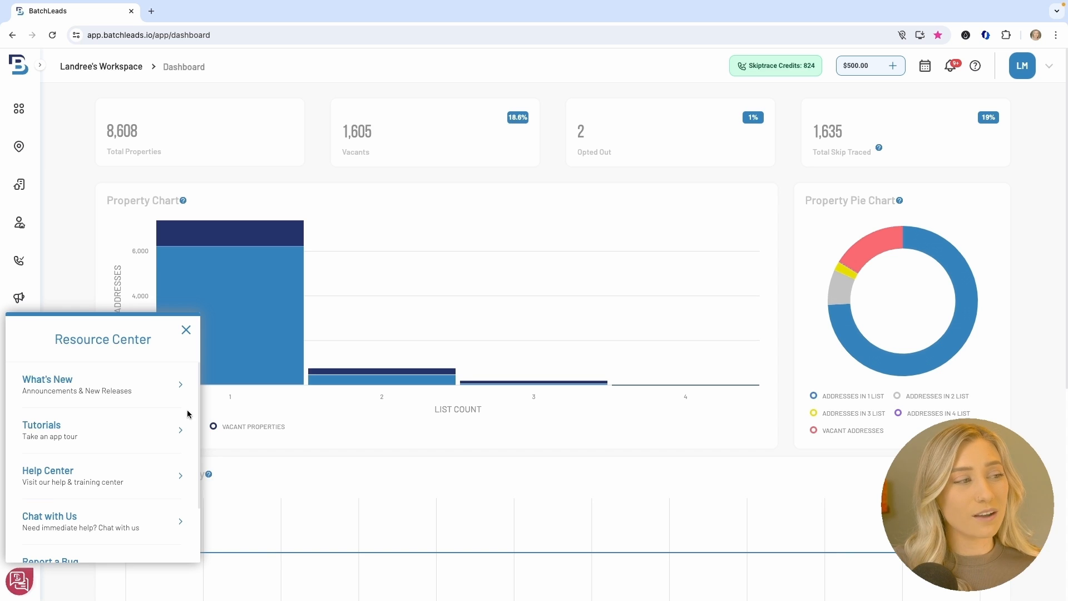
# Dismiss the Resource Center and go to the map-based Property Search page
pyautogui.click(186, 330)
pyautogui.click(27, 148)
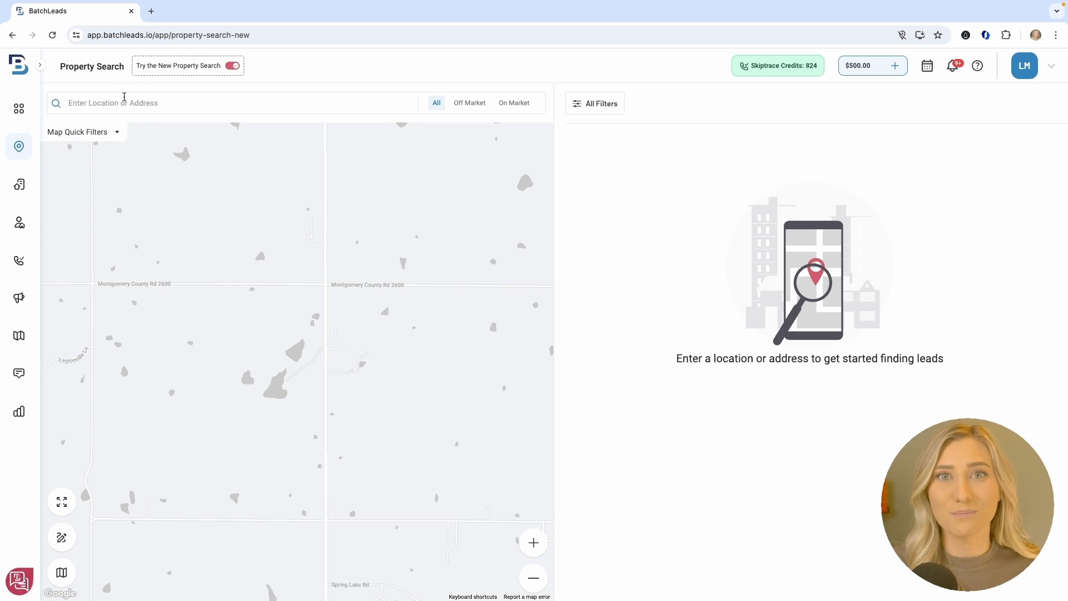
# Search the location 'phoenix' and pick Phoenix AZ, USA, returning 449,499 properties
pyautogui.click(63, 544)
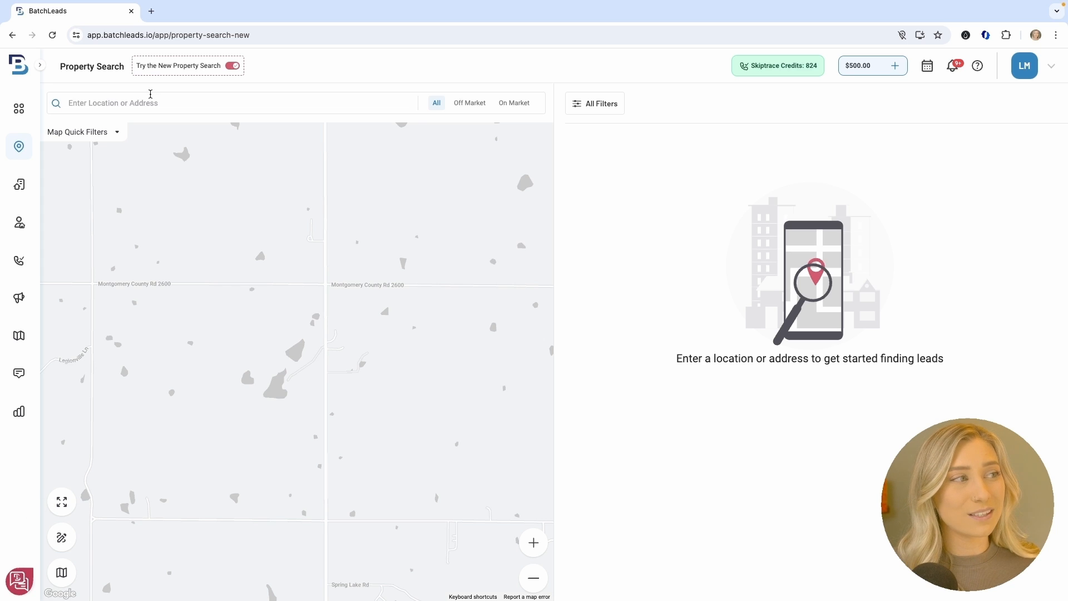
pyautogui.click(150, 105)
pyautogui.write('phoenix')
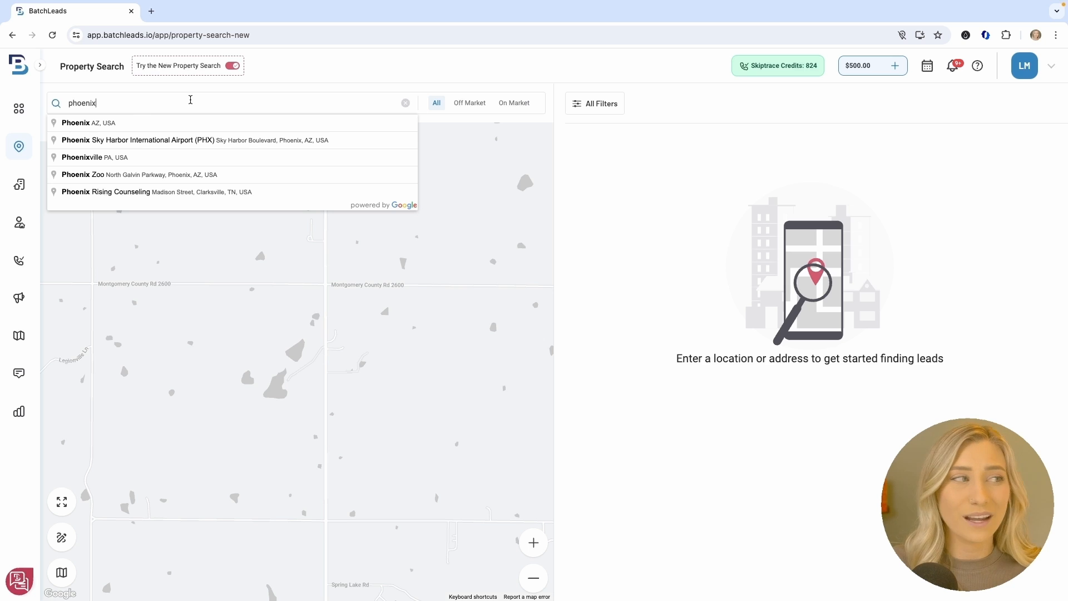
pyautogui.click(206, 123)
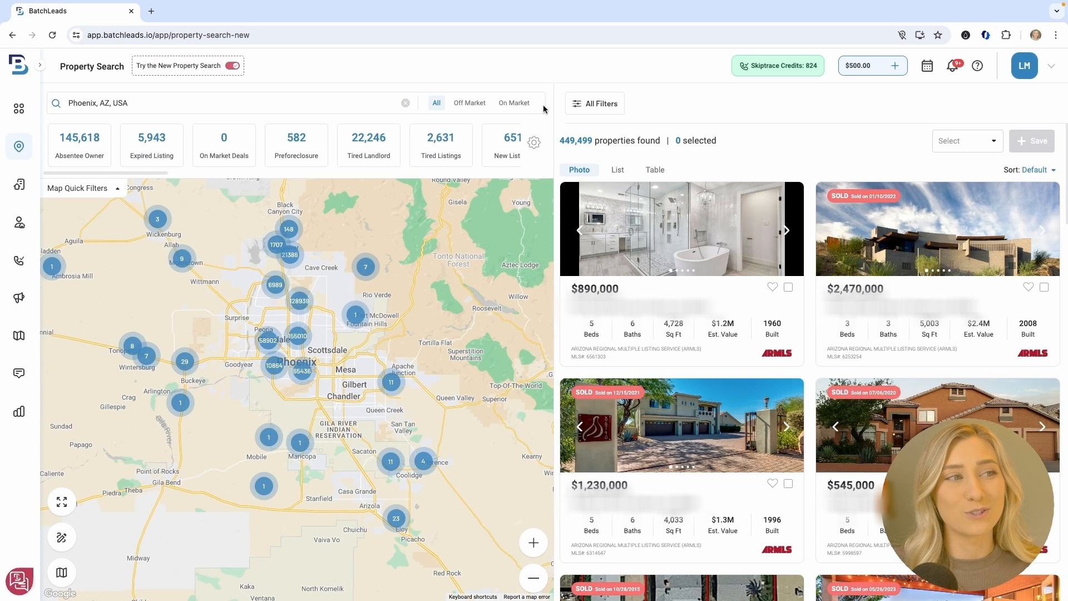
# Show Off Market listings and apply the Vacant quick filter, leaving 8,584 properties
pyautogui.click(471, 105)
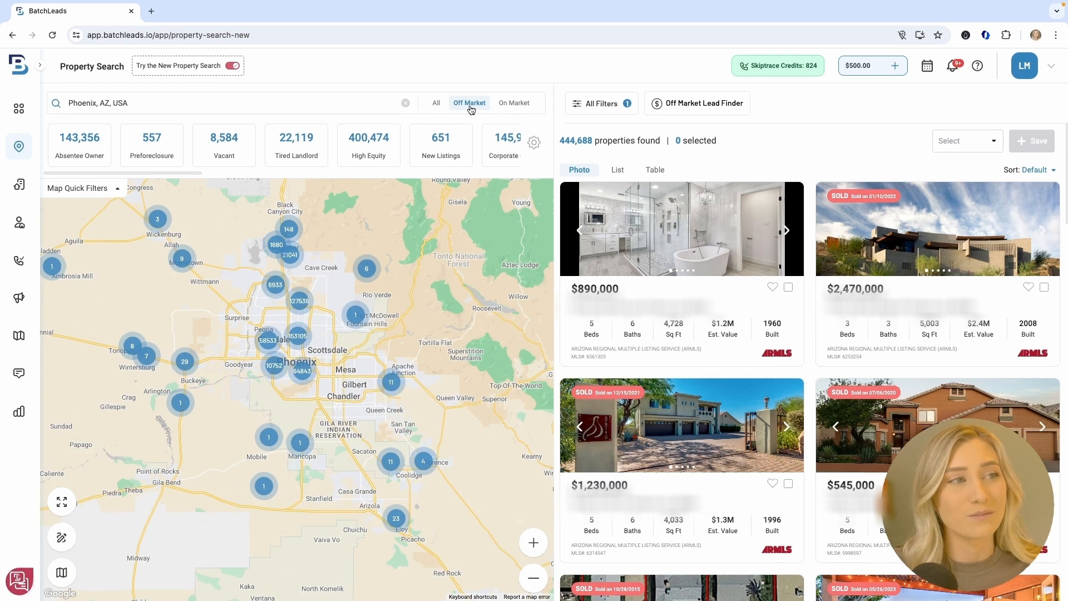
pyautogui.click(513, 103)
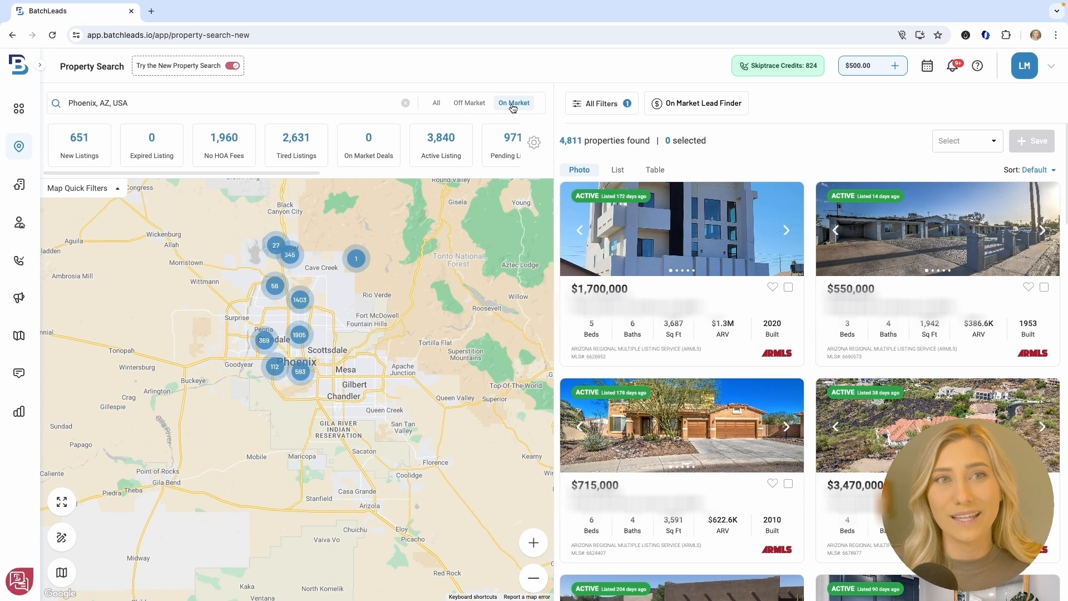
pyautogui.click(464, 104)
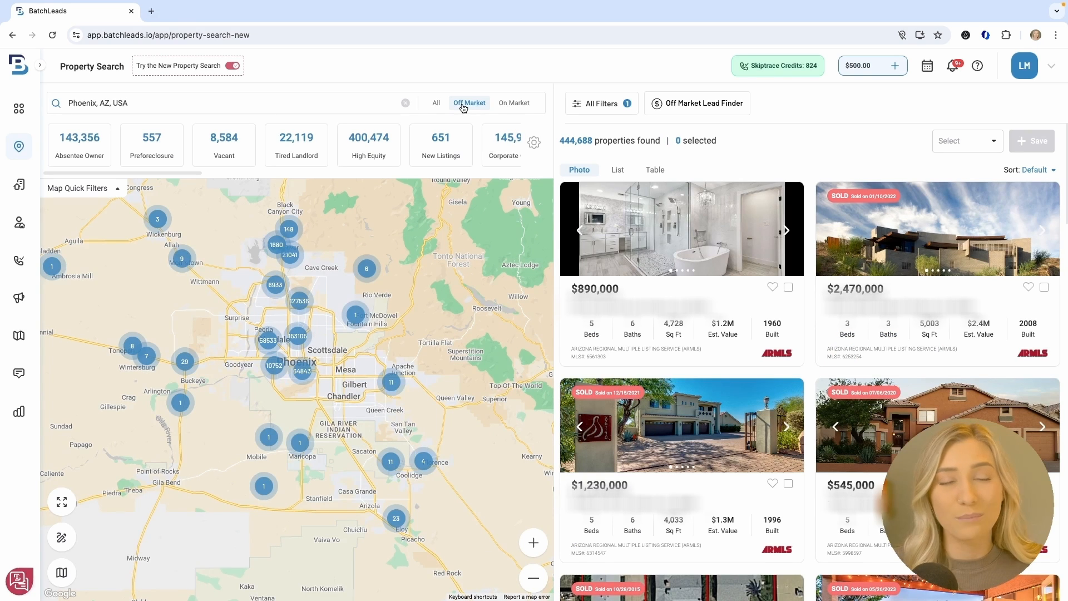
pyautogui.click(223, 147)
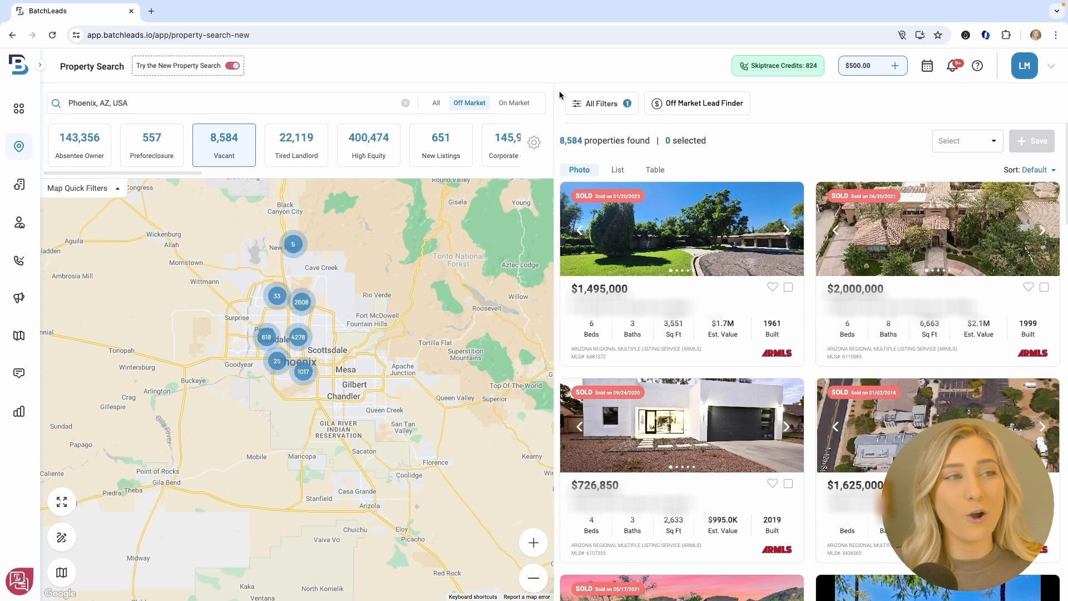
# Open All Filters, look through the Quick Filter checkboxes, then collapse Quick Filter
pyautogui.click(608, 108)
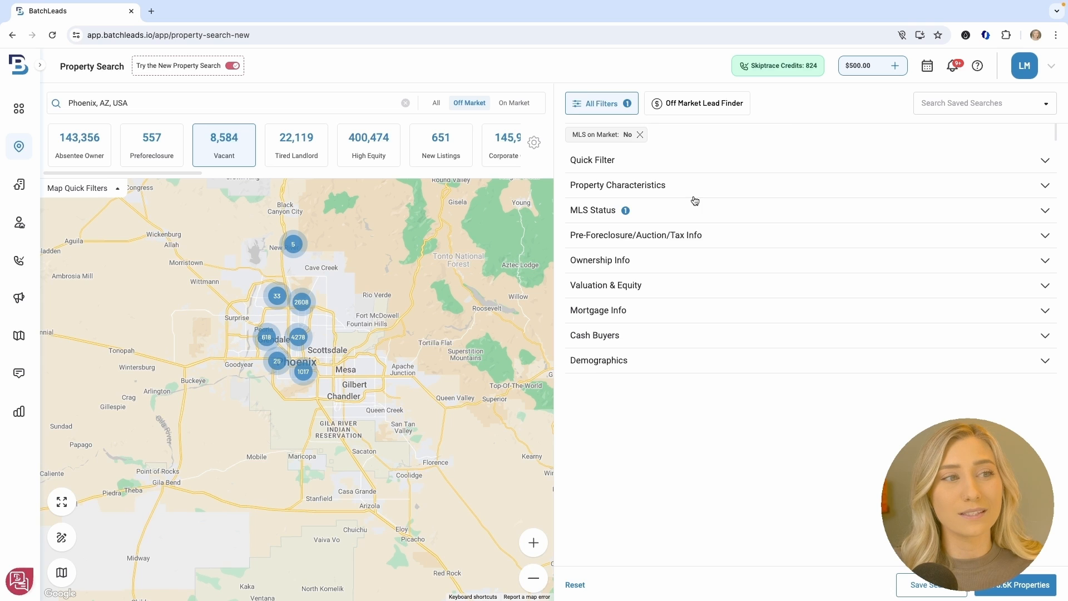
pyautogui.click(765, 159)
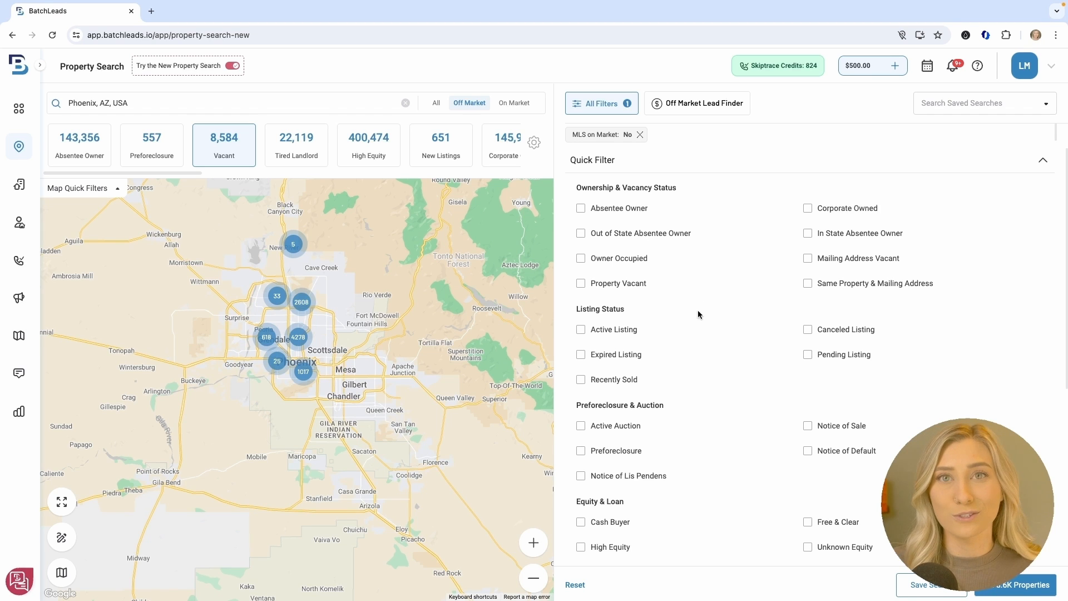
pyautogui.moveTo(628, 214)
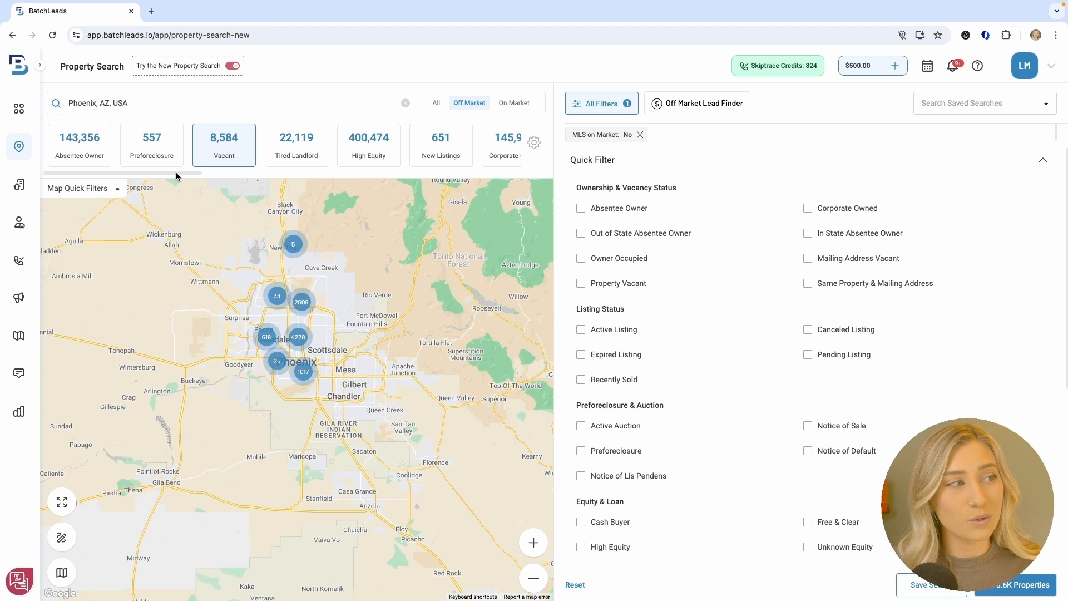
pyautogui.moveTo(181, 177); pyautogui.dragTo(212, 178)
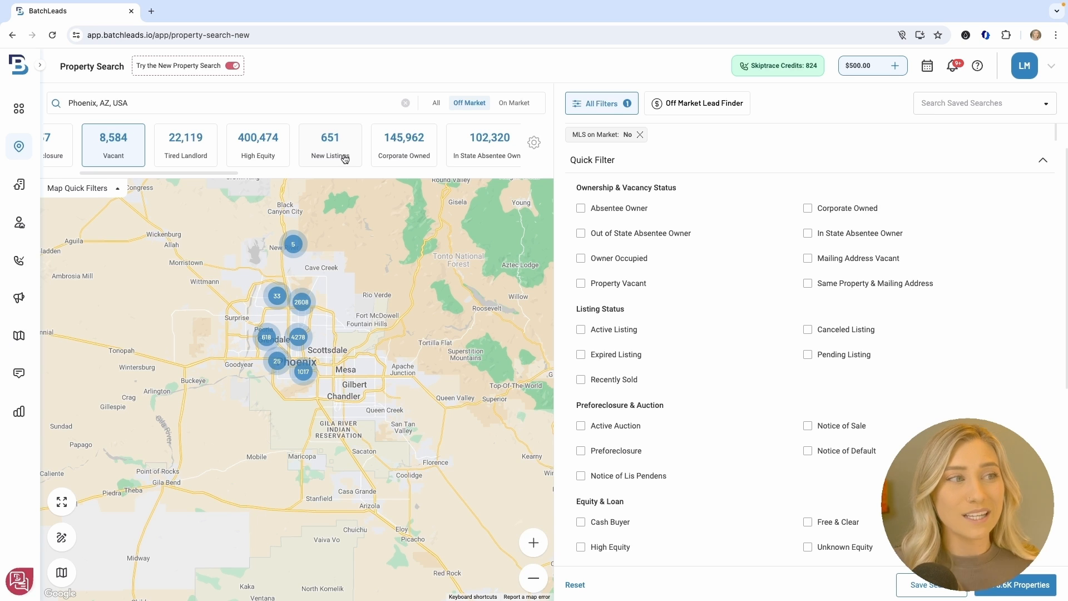
pyautogui.moveTo(212, 174)
pyautogui.mouseDown()
pyautogui.moveTo(509, 173)
pyautogui.moveTo(195, 173)
pyautogui.mouseUp()
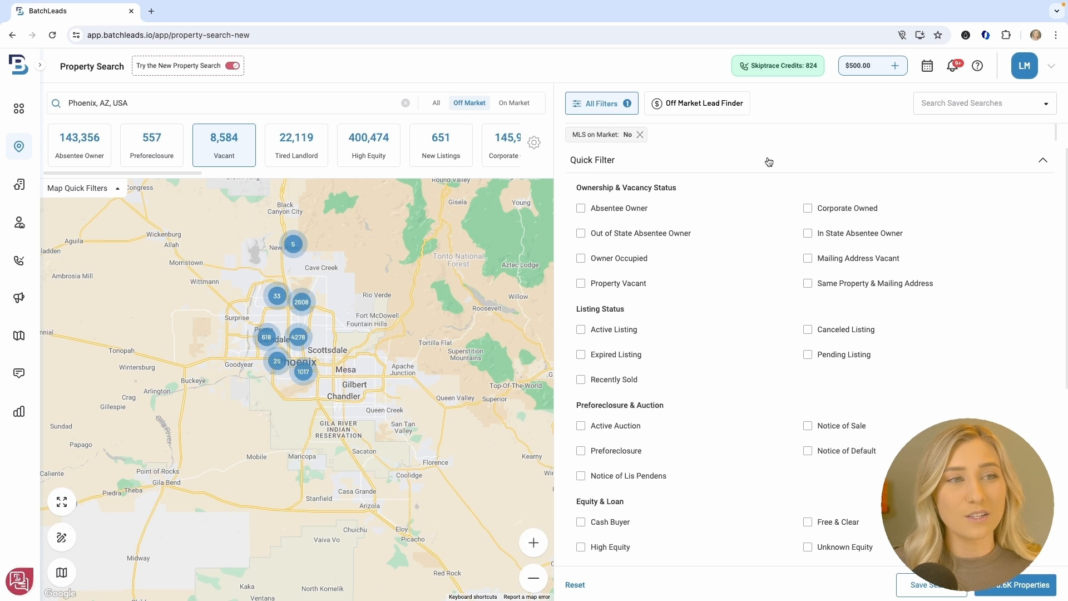
pyautogui.scroll(-1, 729, 225)
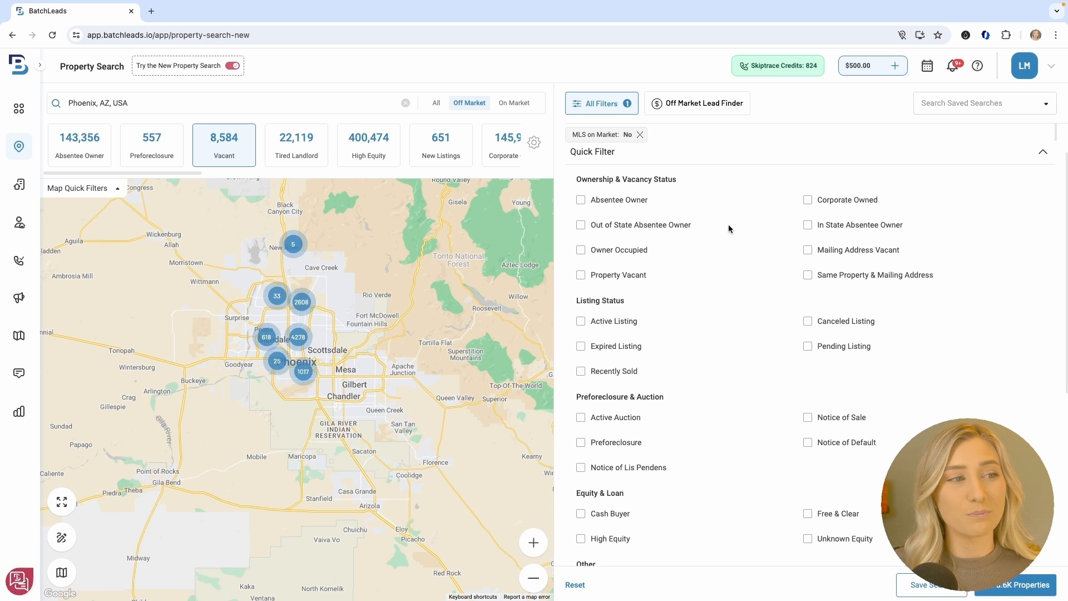
pyautogui.scroll(-1, 728, 248)
pyautogui.scroll(-1, 734, 298)
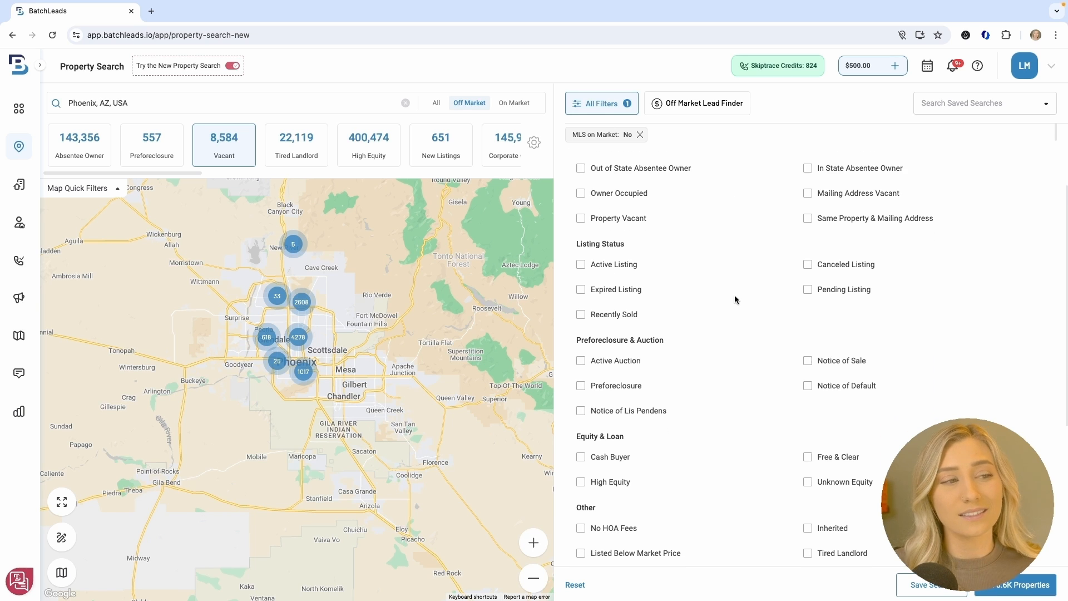
pyautogui.scroll(-4, 733, 344)
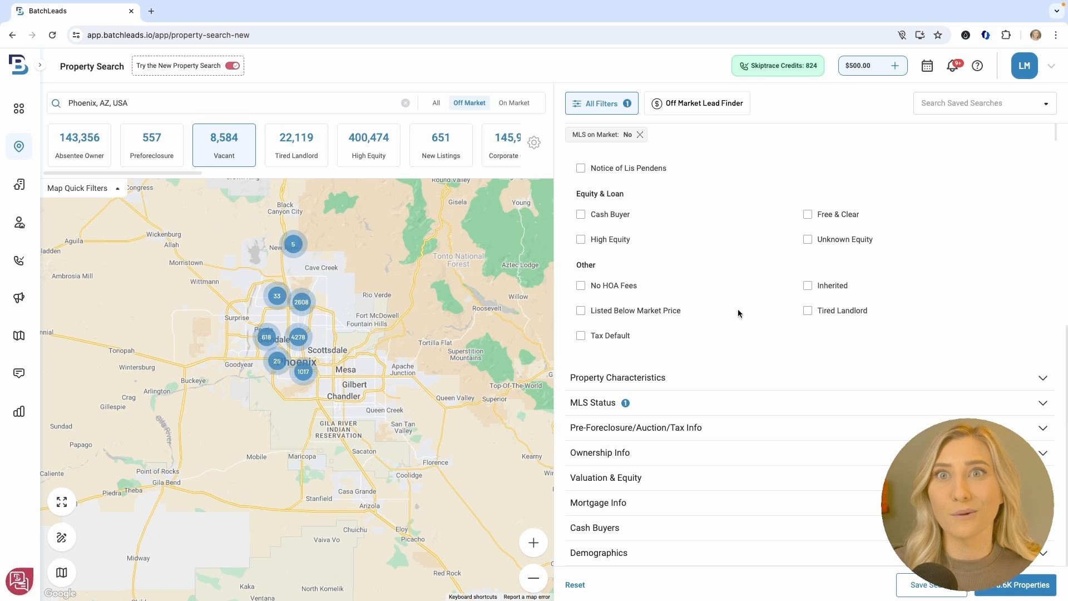
pyautogui.scroll(5, 738, 312)
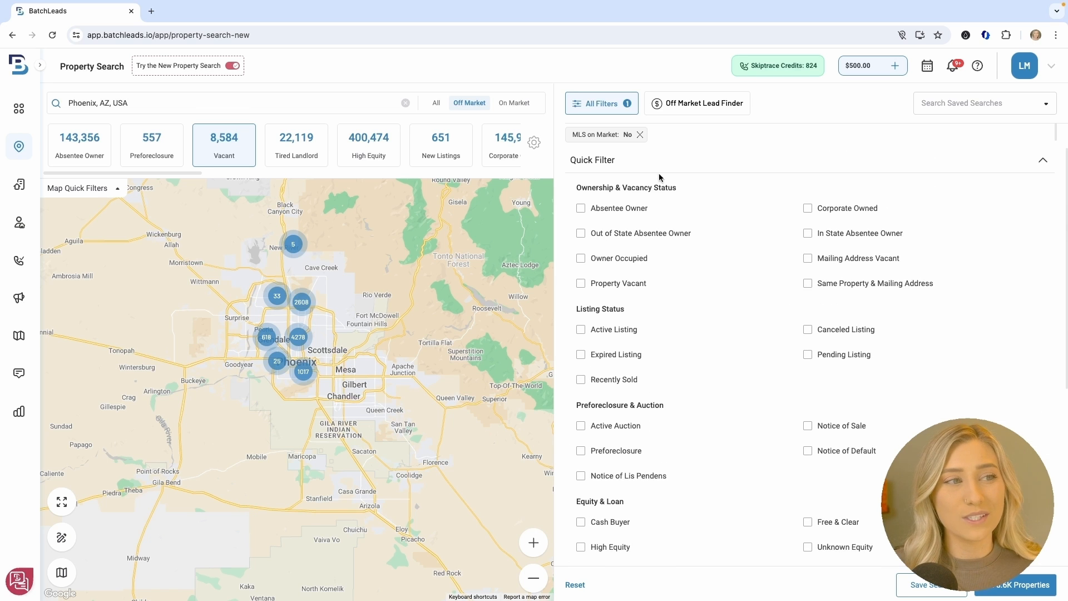
pyautogui.click(661, 166)
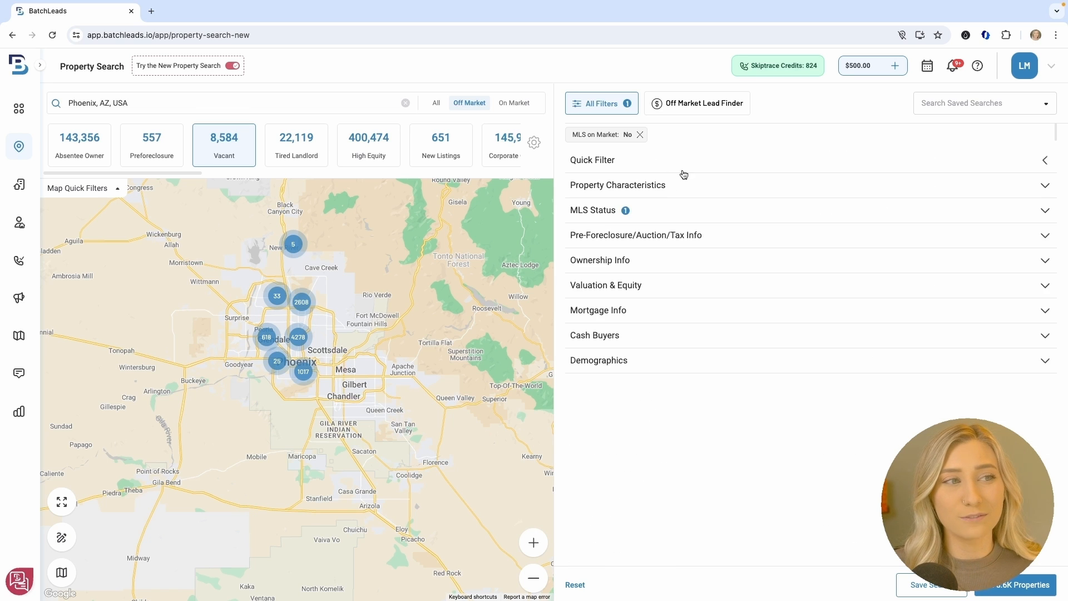
# Under Property Characteristics, select Residential classification and Single Family property type
pyautogui.click(794, 195)
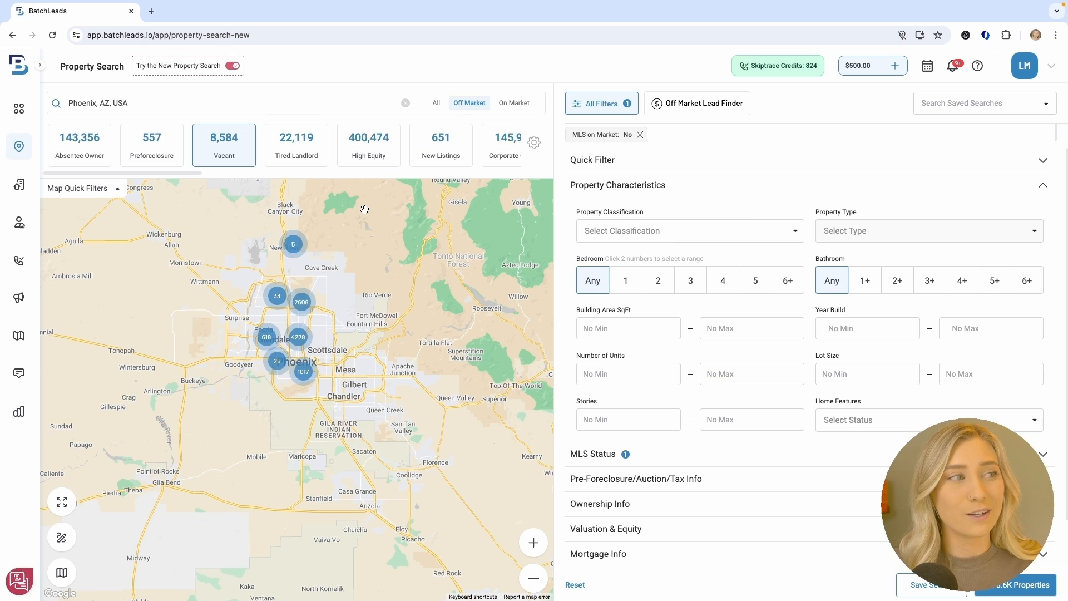
pyautogui.click(645, 234)
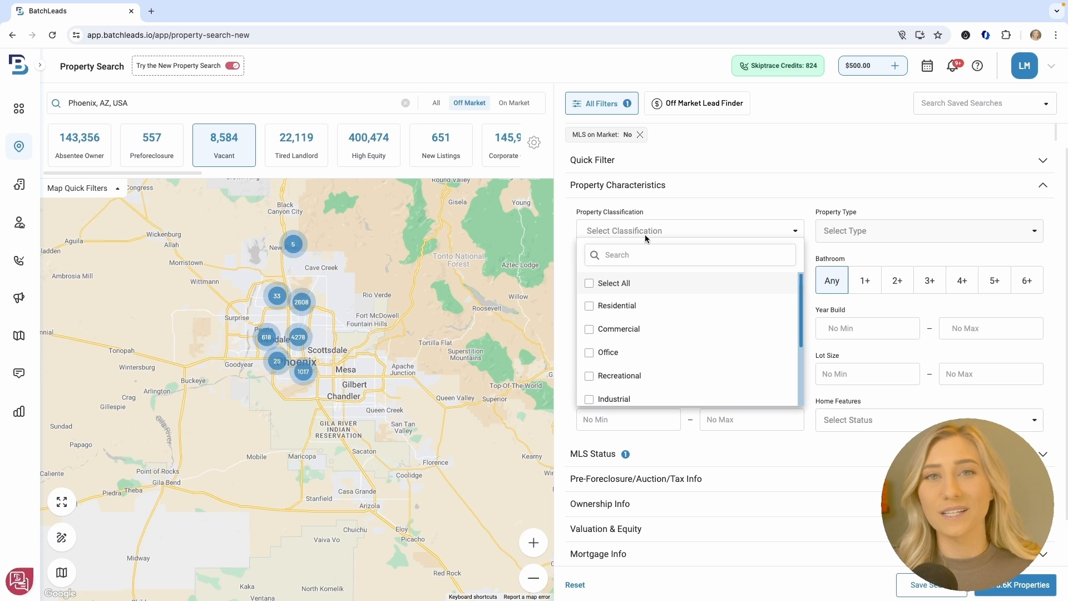
pyautogui.click(637, 308)
pyautogui.click(901, 224)
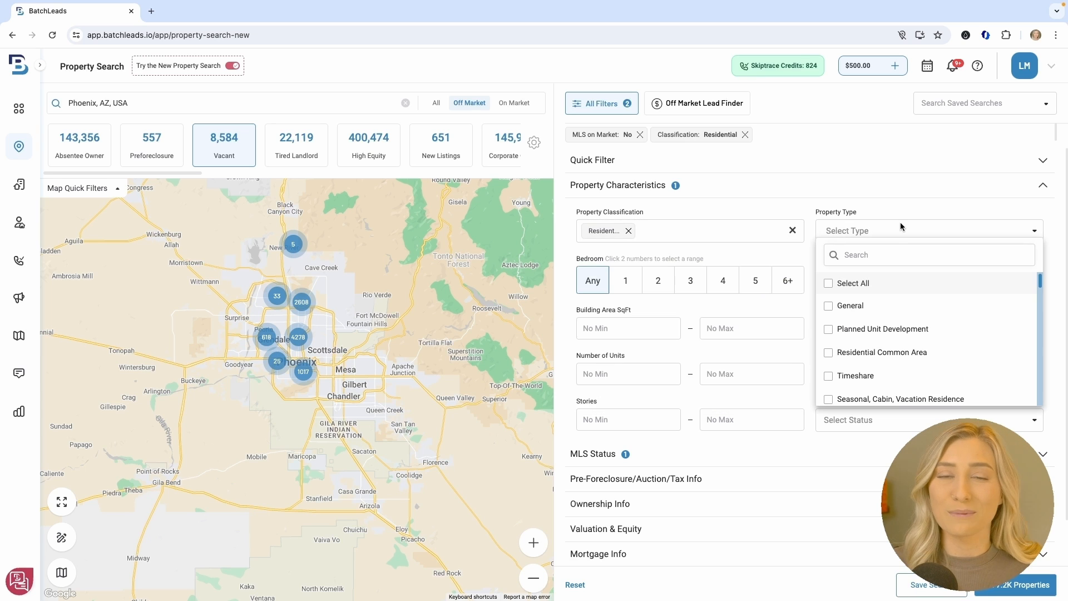
pyautogui.click(890, 254)
pyautogui.write('single')
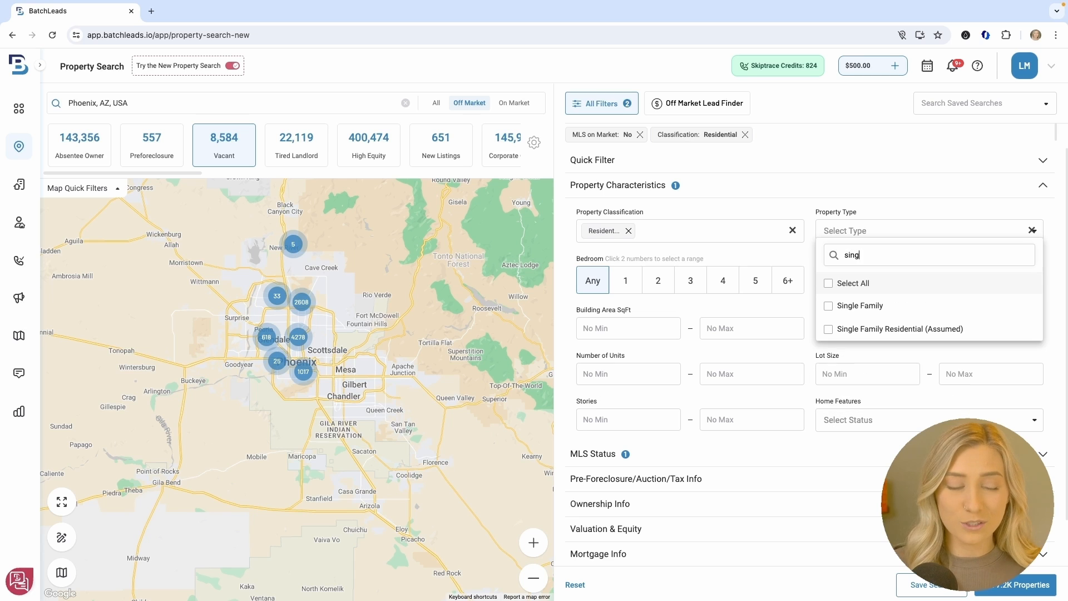
pyautogui.click(885, 307)
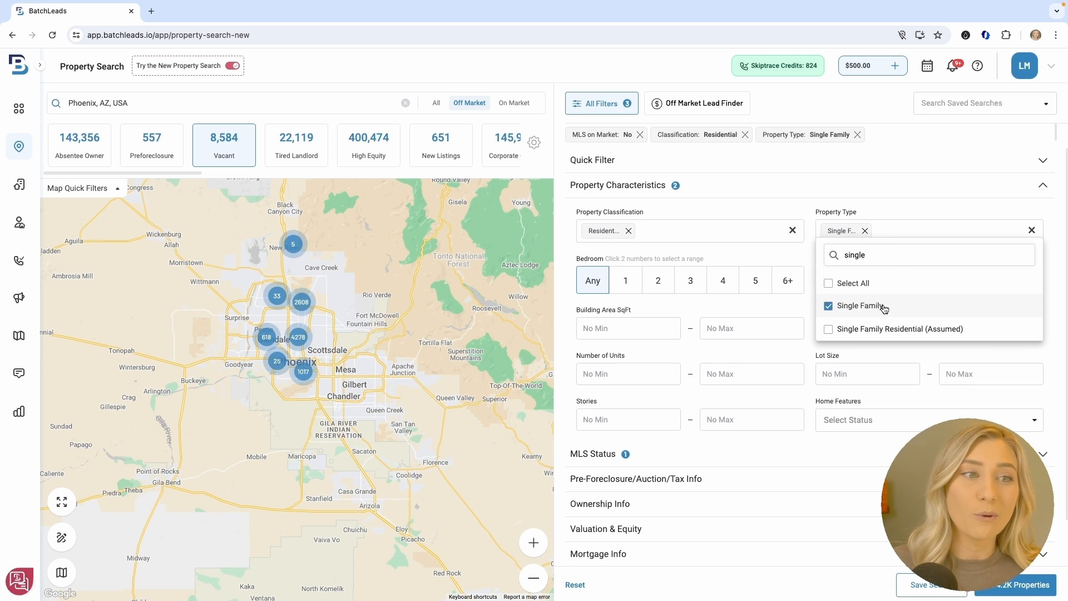
pyautogui.click(775, 309)
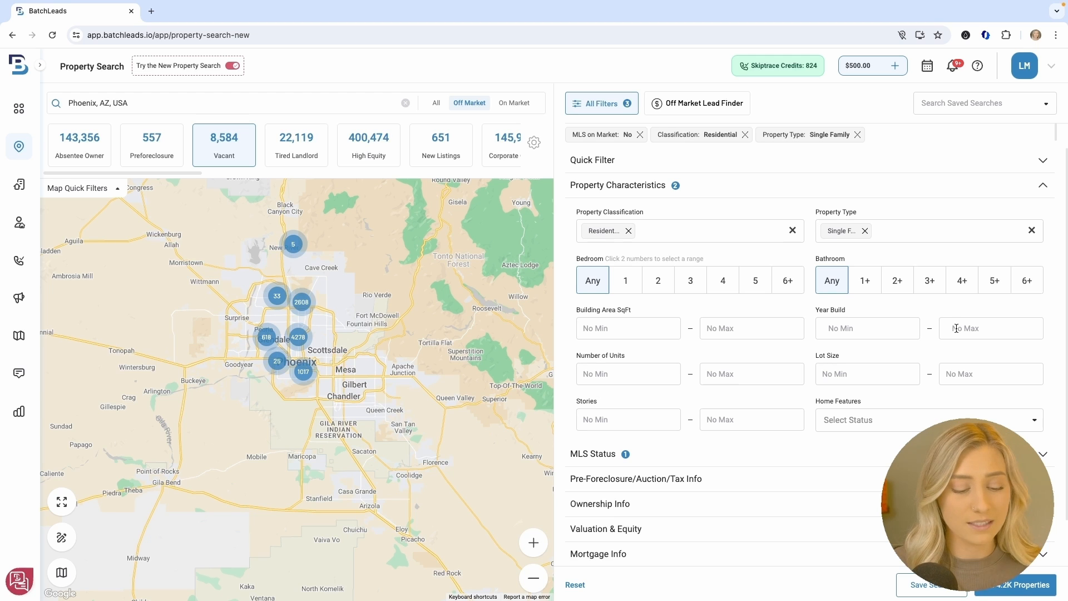
# Set the Year Built maximum to 1995 and review the active filter tags
pyautogui.write('1995')
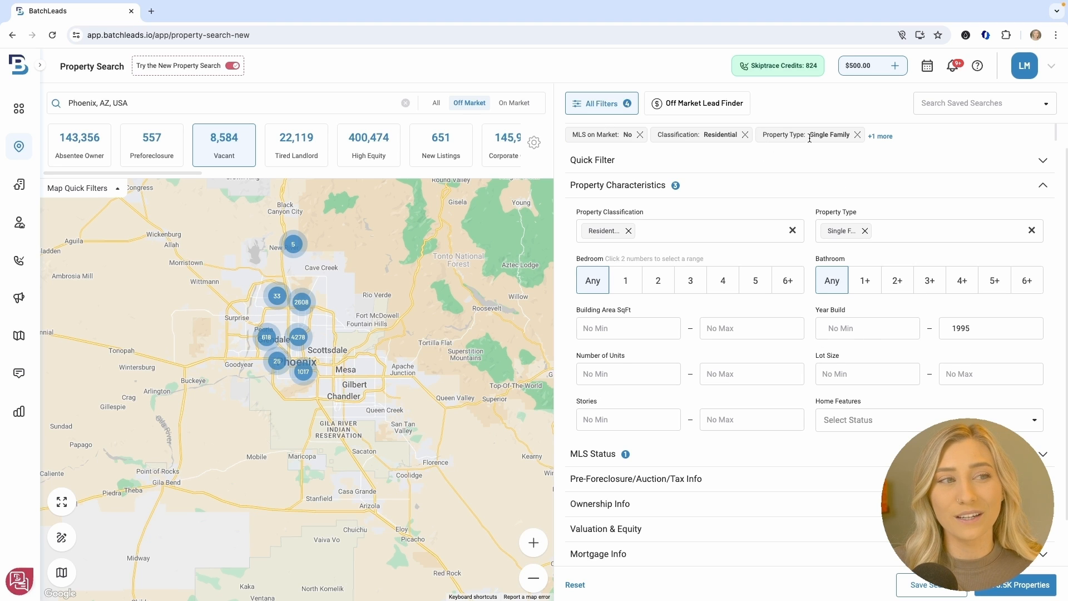
pyautogui.click(885, 137)
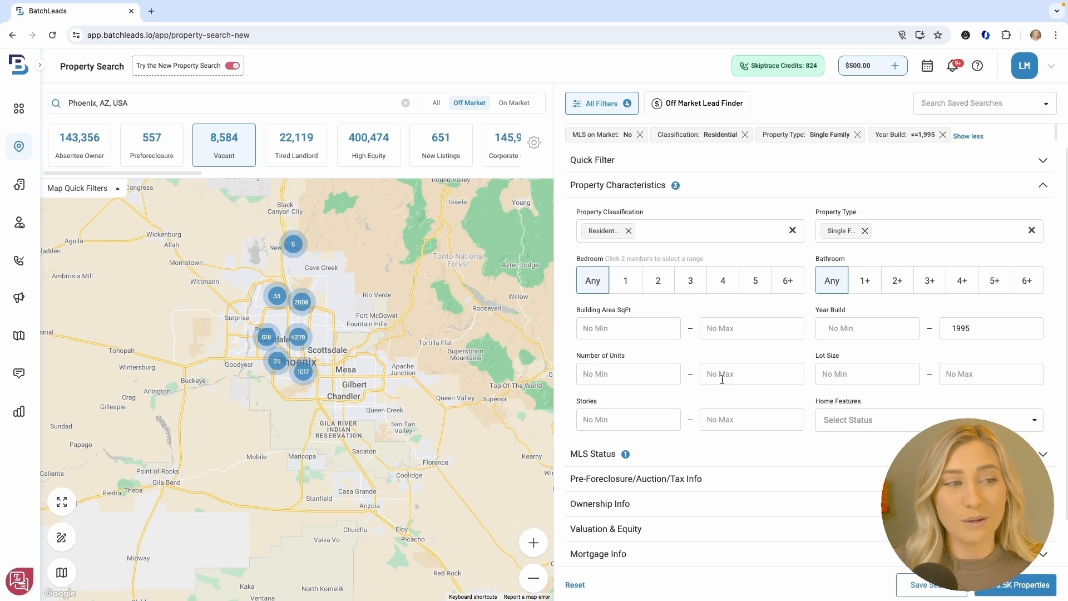
pyautogui.click(744, 457)
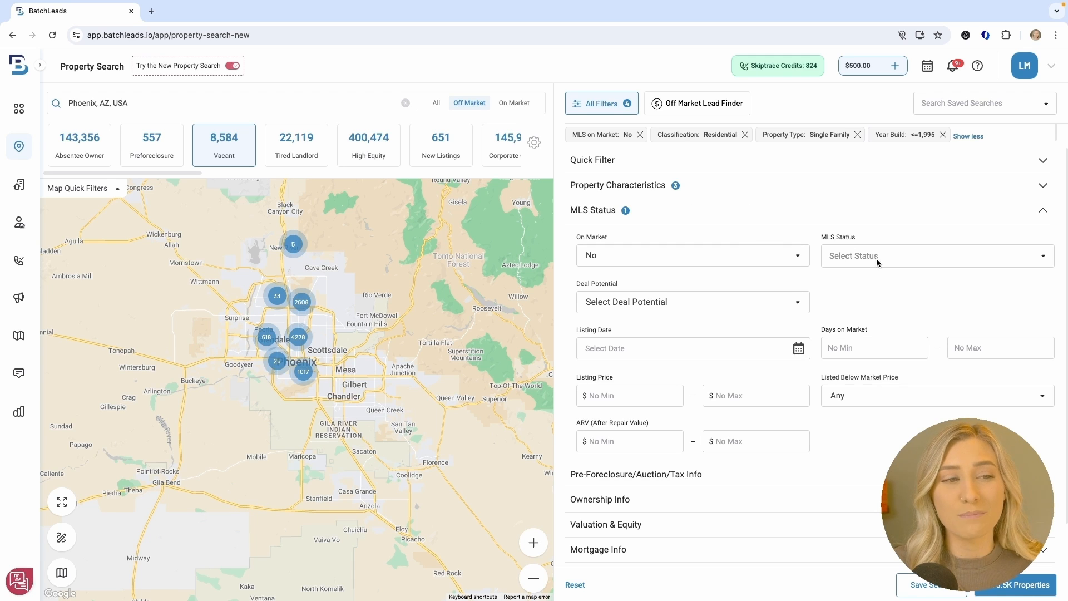
# Change Deal Potential from (%)ARV to Spread($) to show spread min and max fields
pyautogui.click(759, 304)
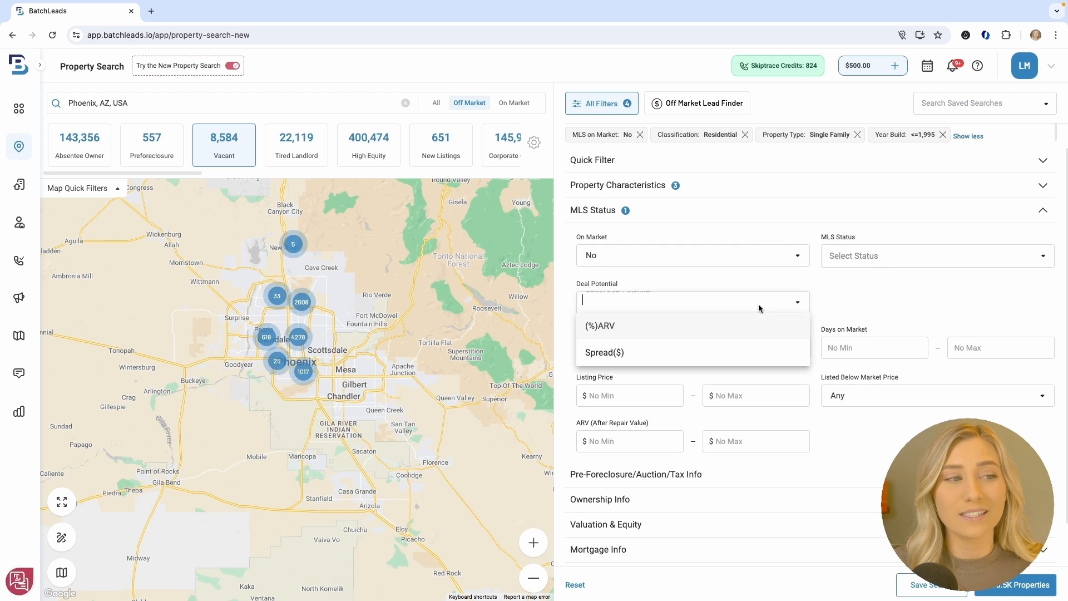
pyautogui.click(739, 333)
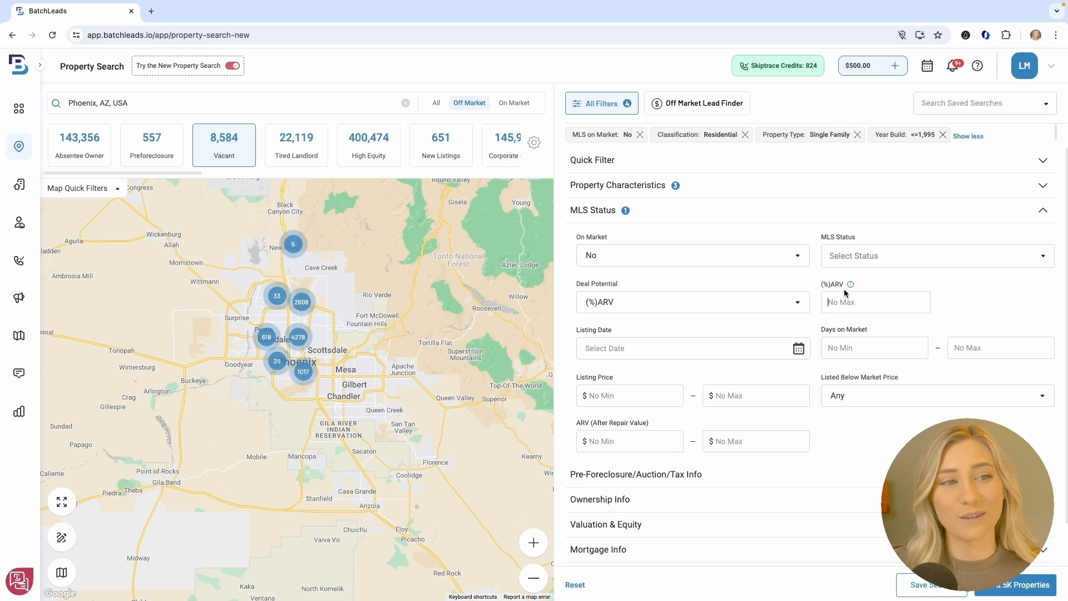
pyautogui.click(795, 310)
pyautogui.click(723, 351)
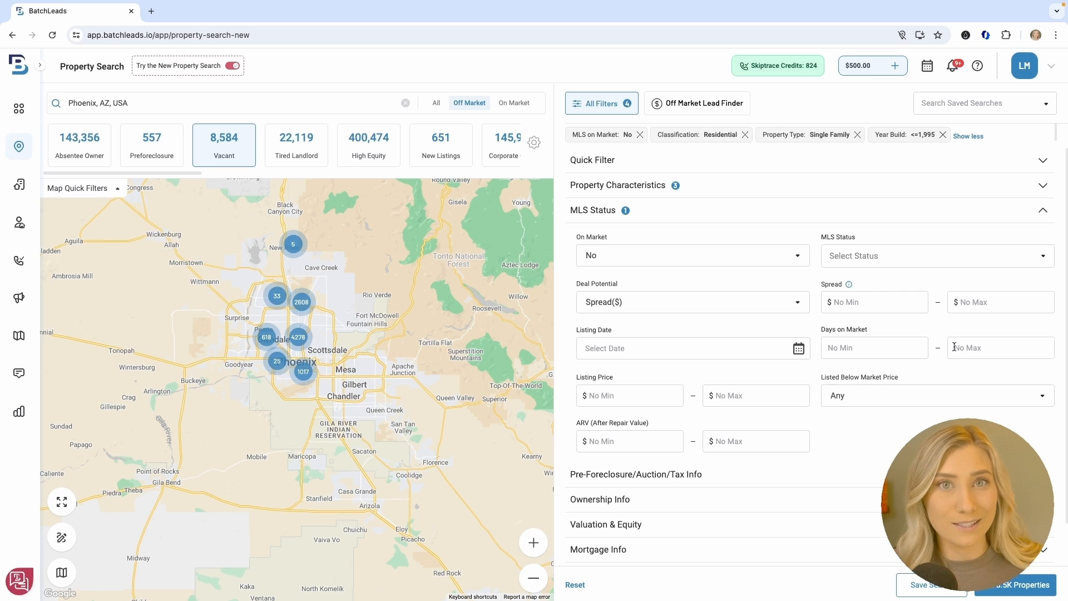
pyautogui.scroll(-1, 826, 394)
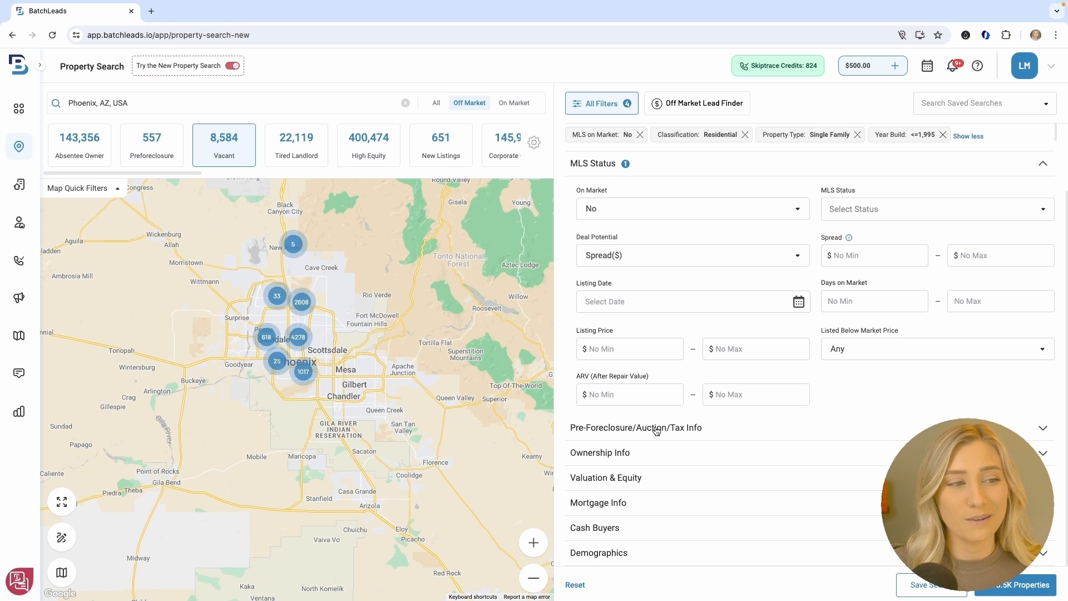
# Expand Pre-Foreclosure/Auction/Tax Info, check the Pre-foreclosure Status choices, then expand Ownership Info
pyautogui.click(724, 430)
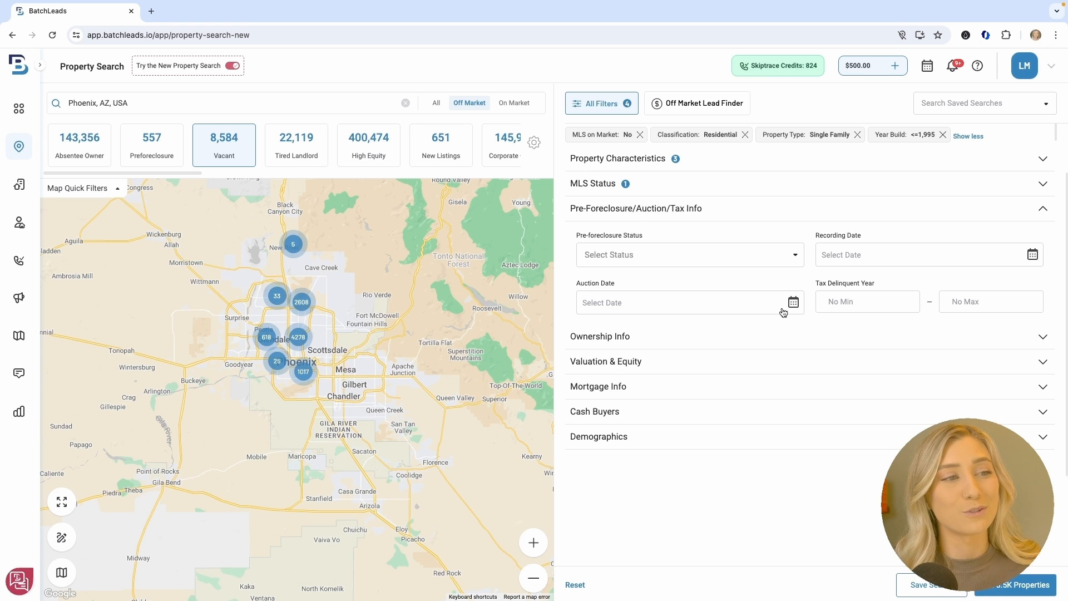
pyautogui.click(728, 256)
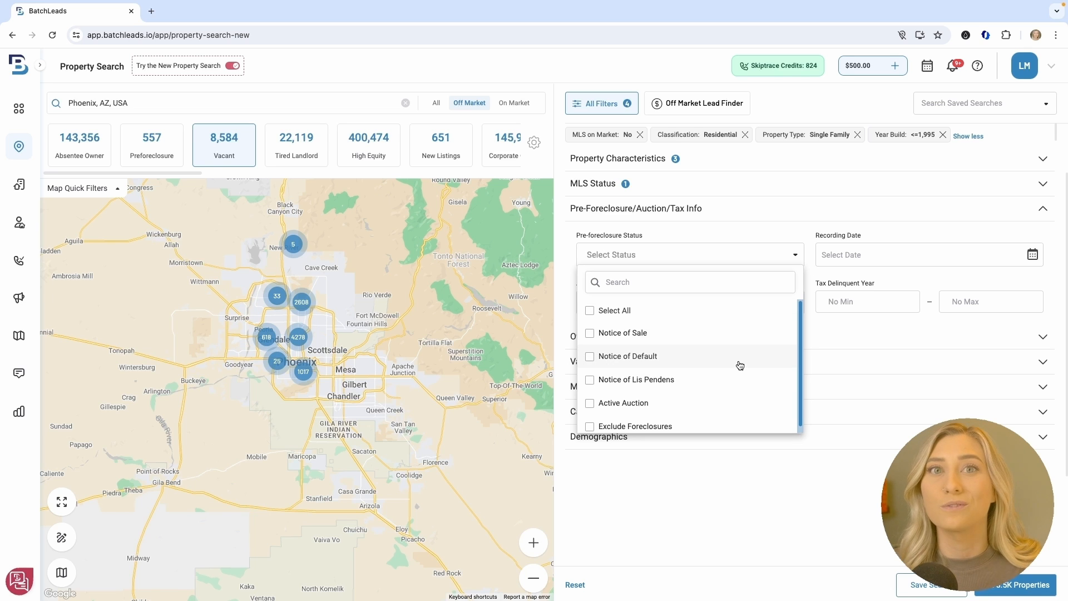
pyautogui.click(890, 336)
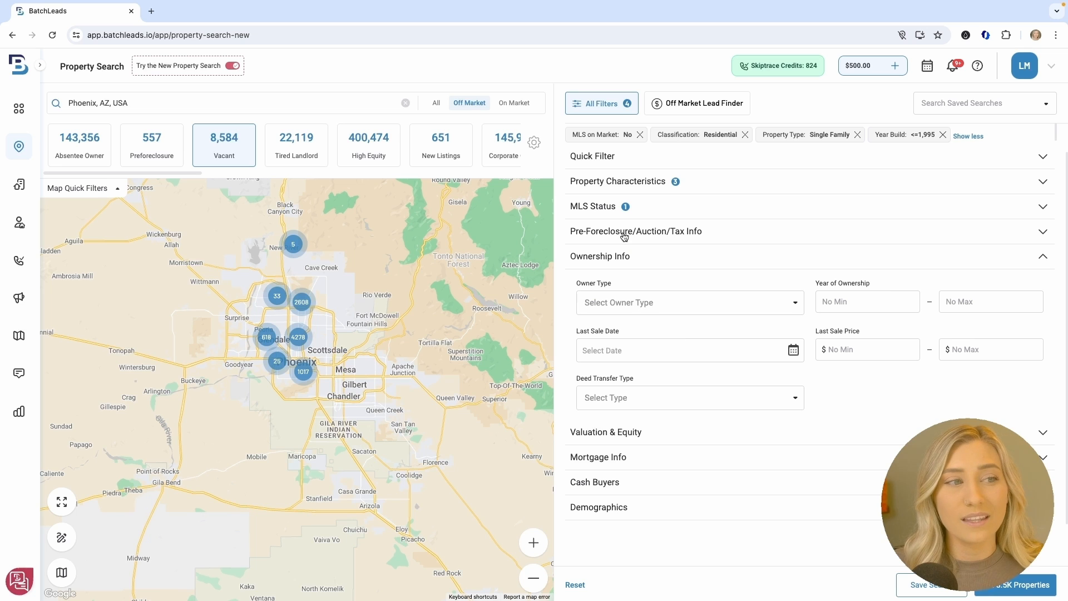
# Set Year of Ownership minimum to 10, leaving Owner Type unchanged
pyautogui.click(782, 303)
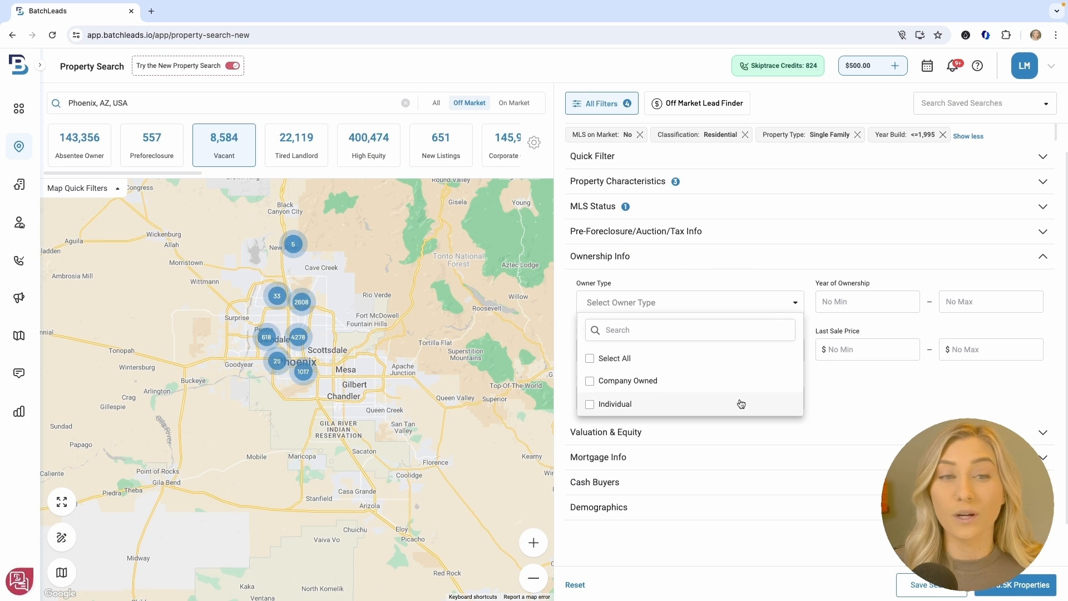
pyautogui.click(889, 394)
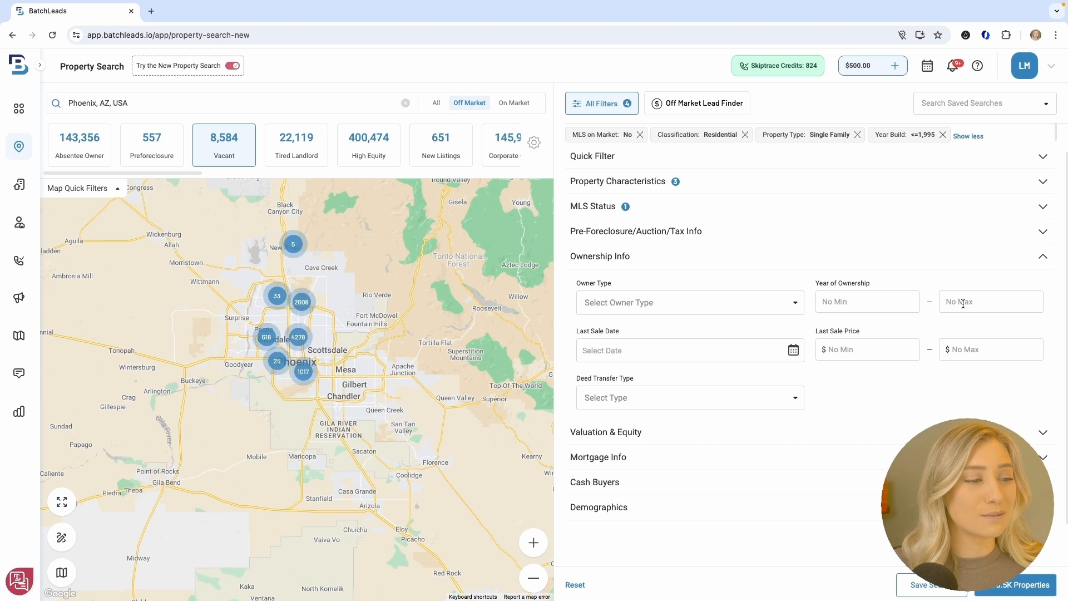
pyautogui.click(875, 303)
pyautogui.write('10')
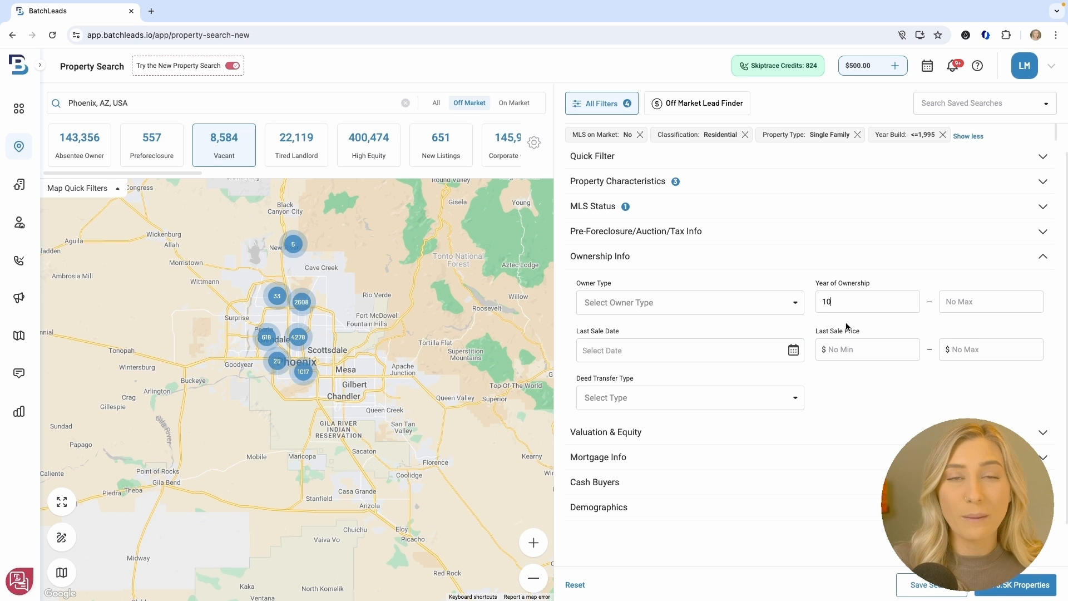
pyautogui.click(849, 380)
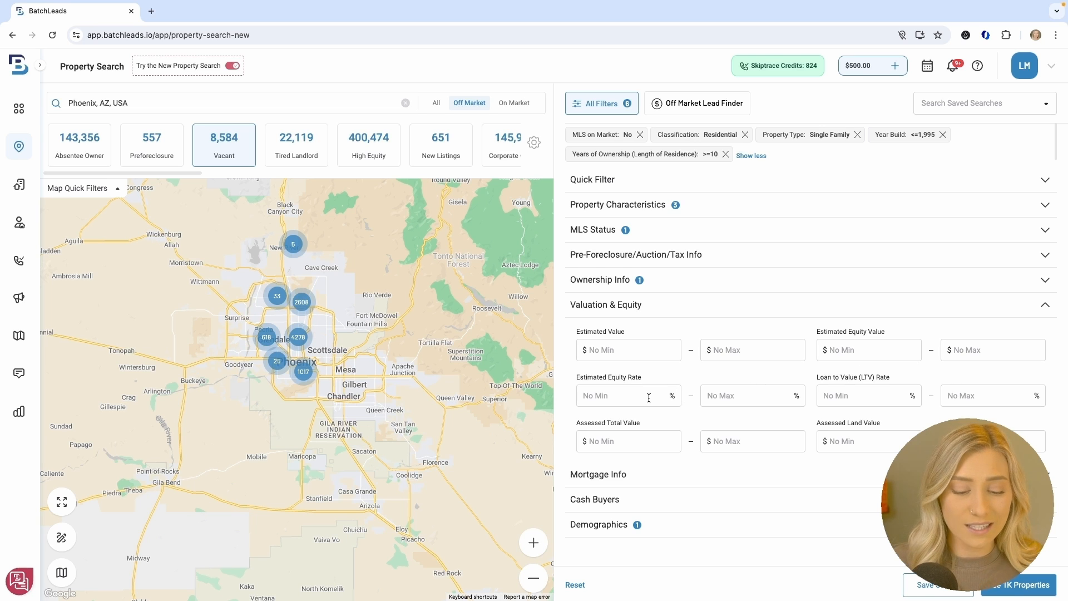
# Enter 30 as the Estimated Equity Rate minimum and apply it
pyautogui.write('4')
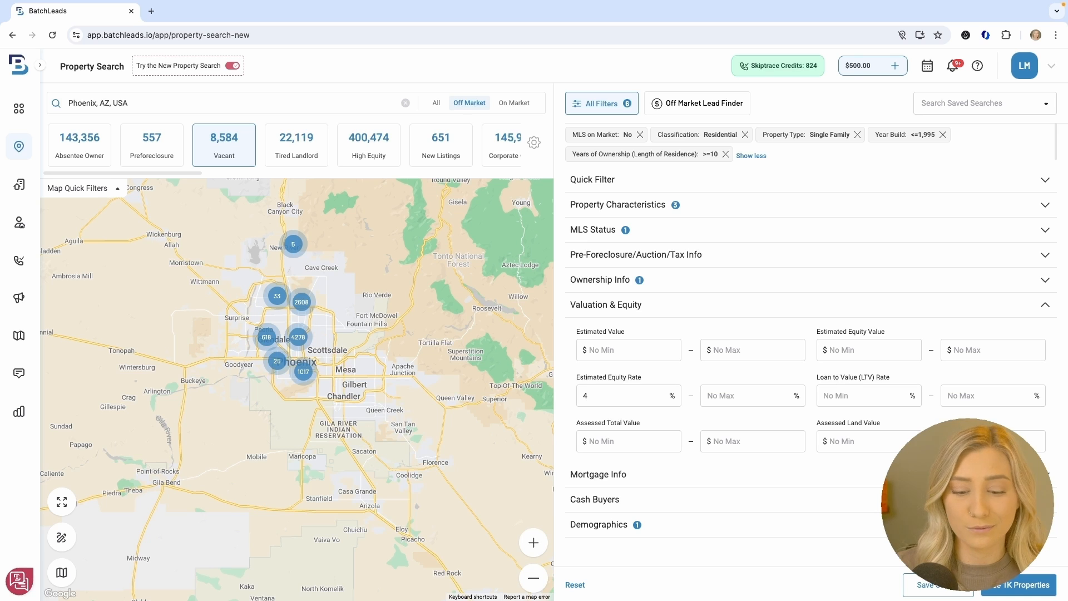
pyautogui.write('0')
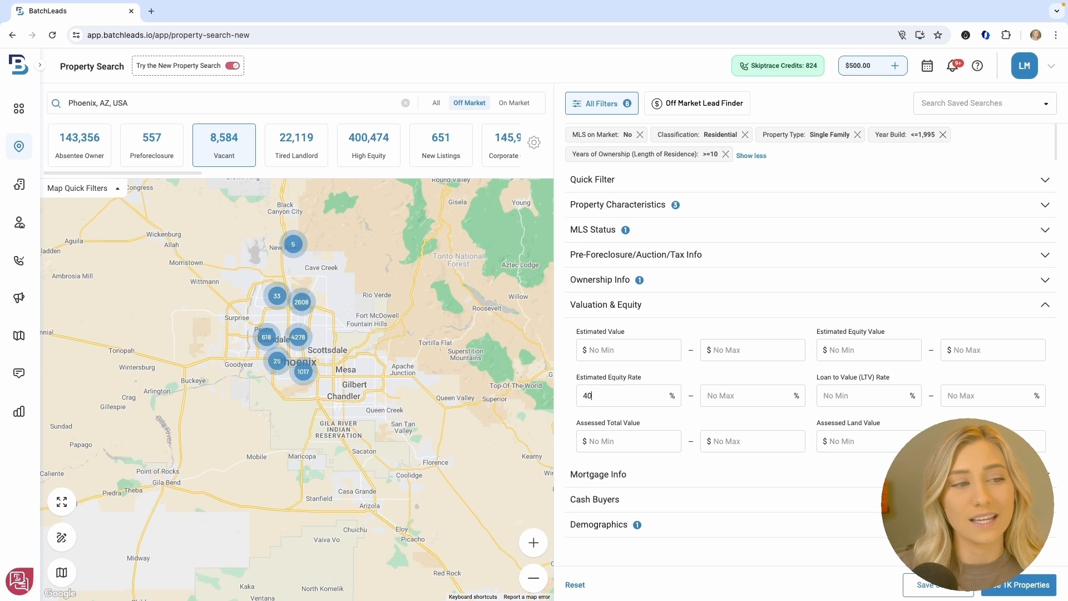
pyautogui.press('BackSpace')
pyautogui.press('BackSpace')
pyautogui.write('30')
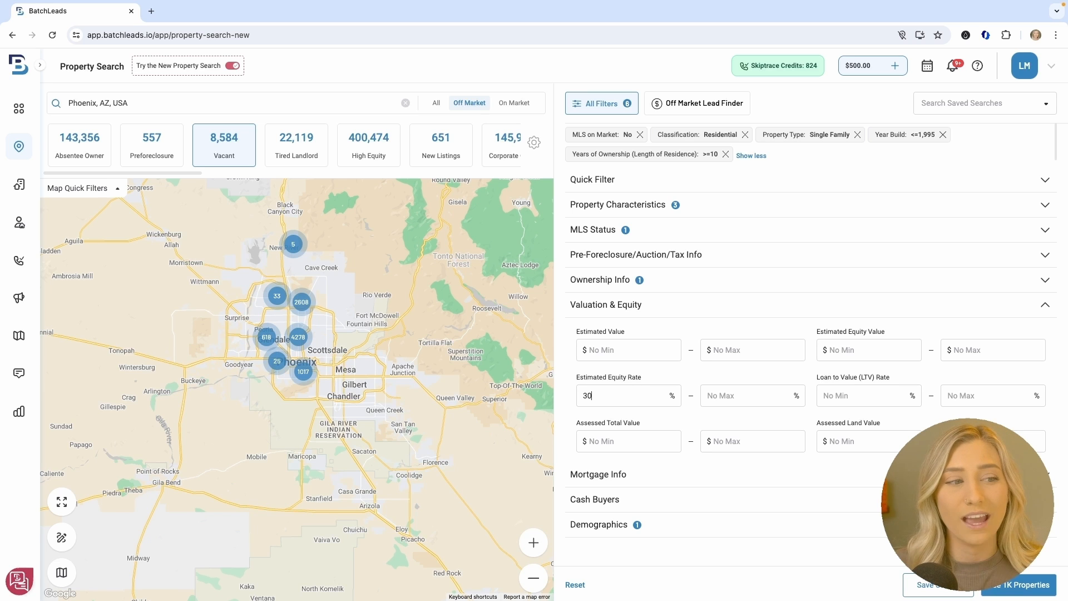
pyautogui.click(709, 413)
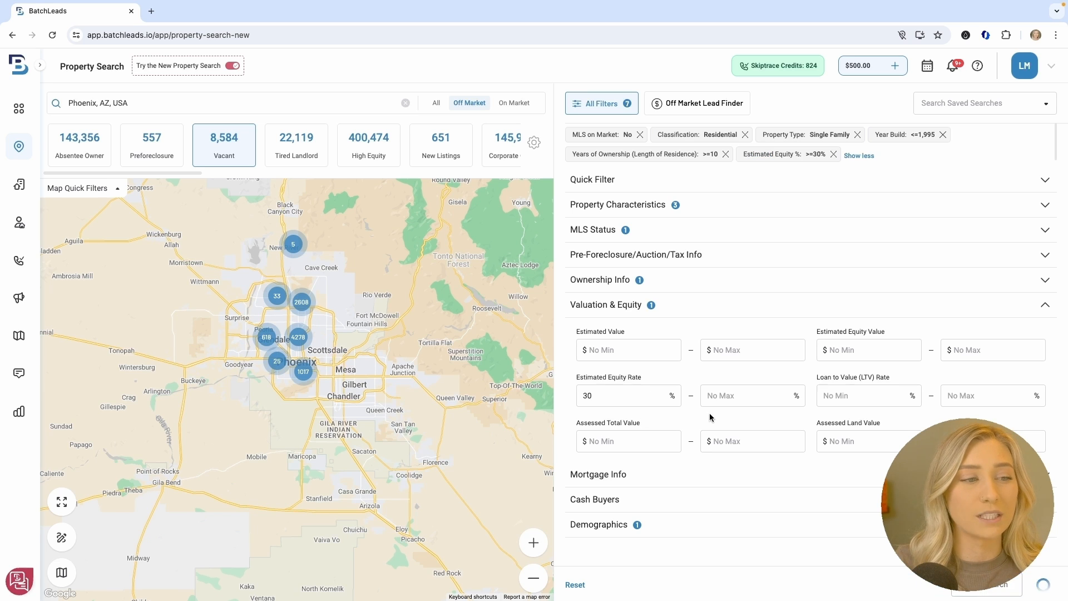
pyautogui.click(833, 485)
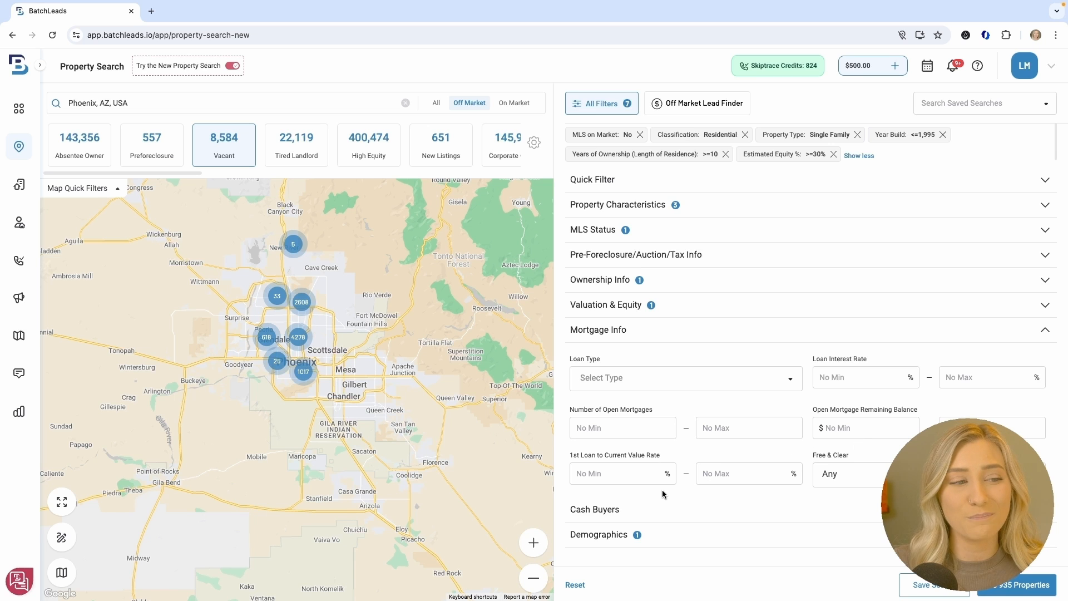
# Scroll through the Cash Buyers fields, then expand Demographics showing Length of Residence at 10
pyautogui.click(664, 511)
pyautogui.scroll(-3, 834, 445)
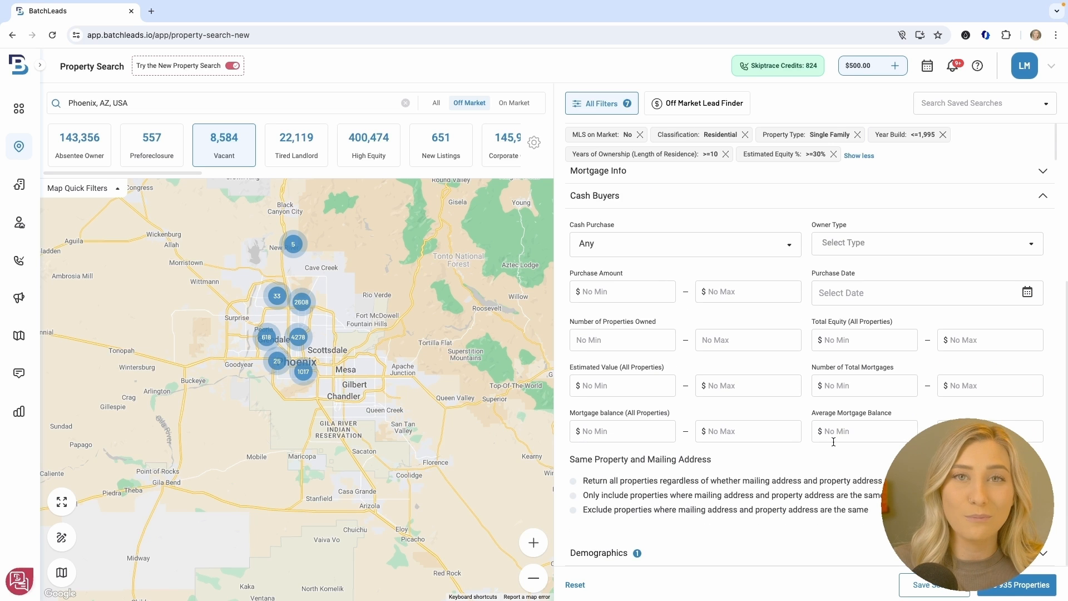
pyautogui.scroll(2, 889, 312)
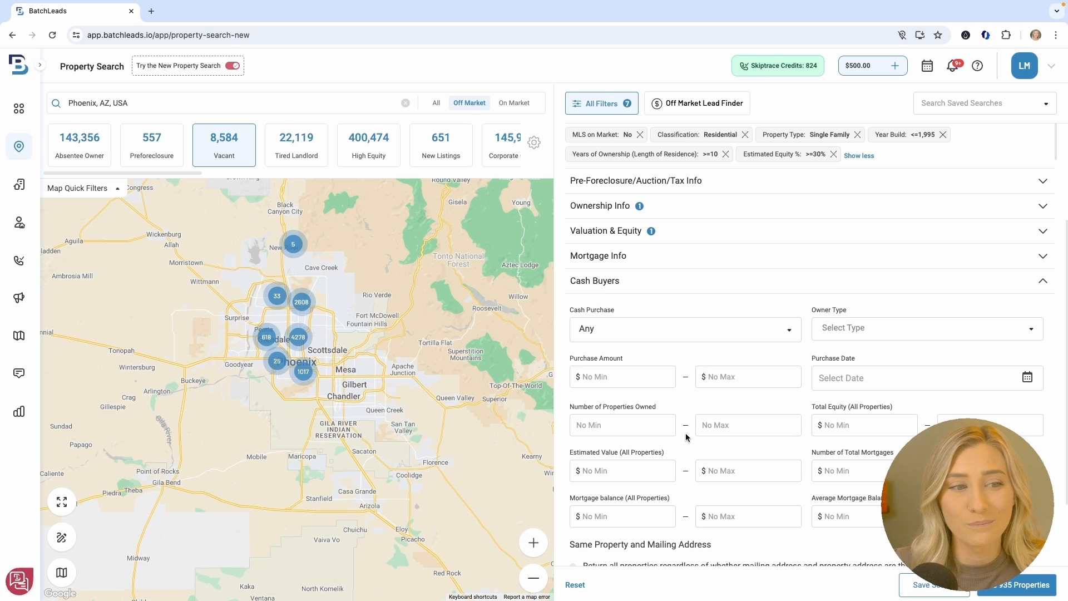
pyautogui.scroll(-3, 882, 443)
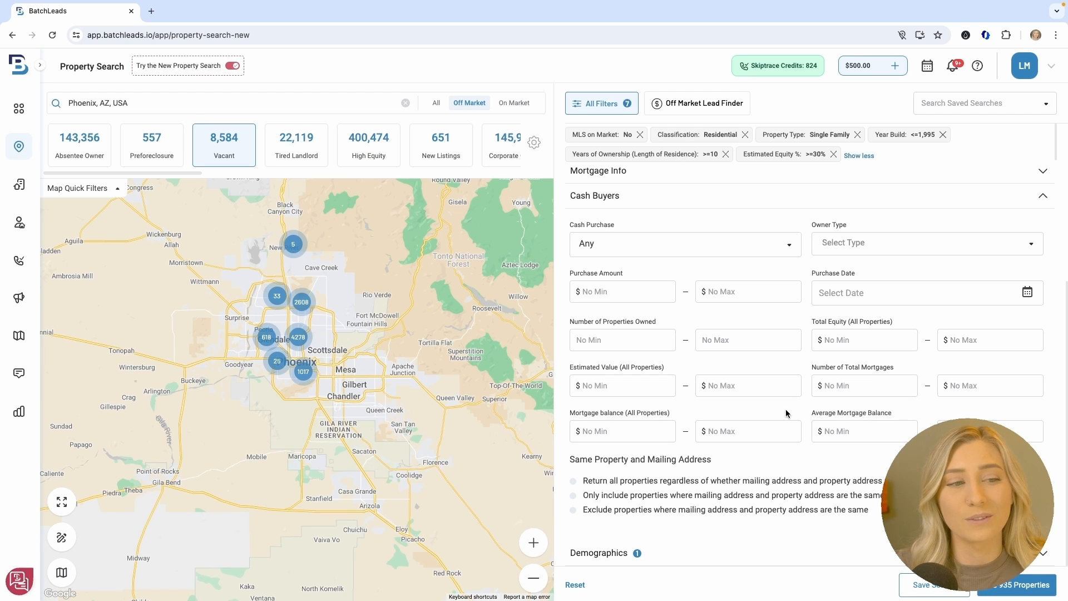
pyautogui.click(773, 554)
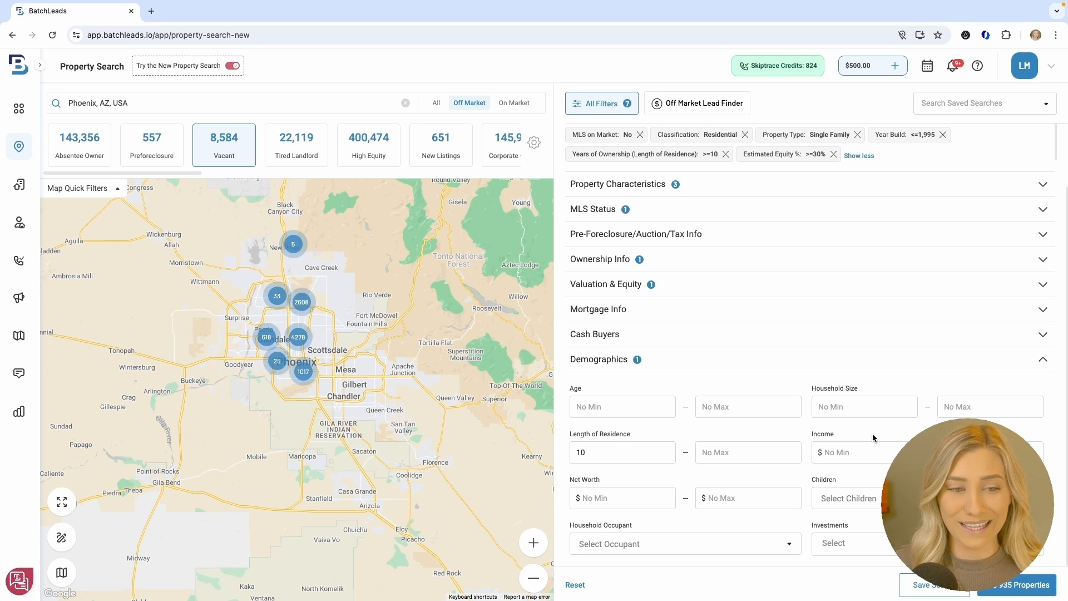
# Select the first 100 of the 935 matching properties and bring up the save options
pyautogui.click(1043, 590)
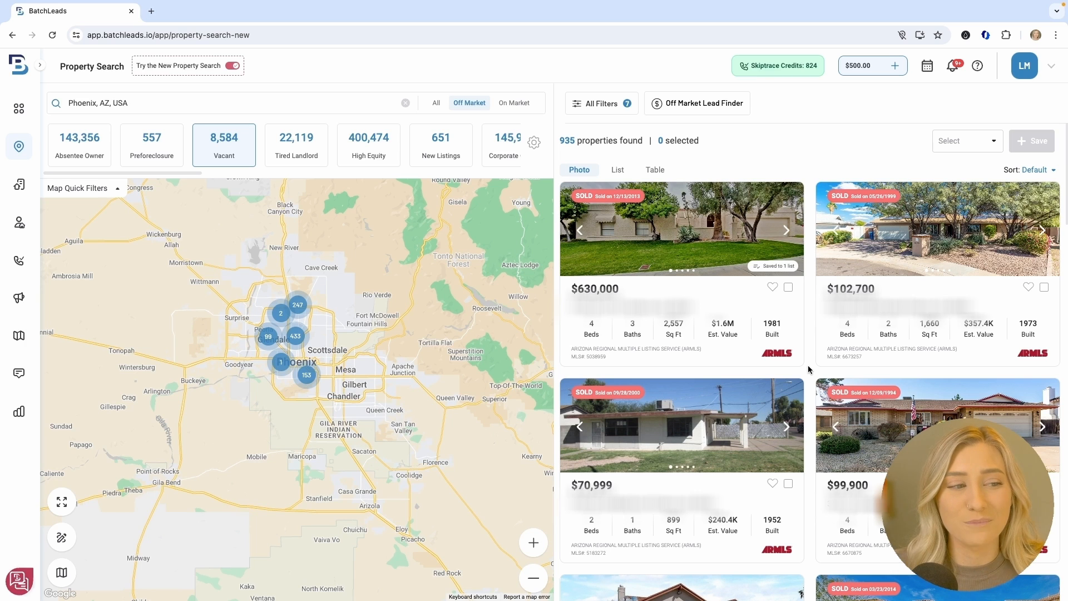
pyautogui.click(967, 145)
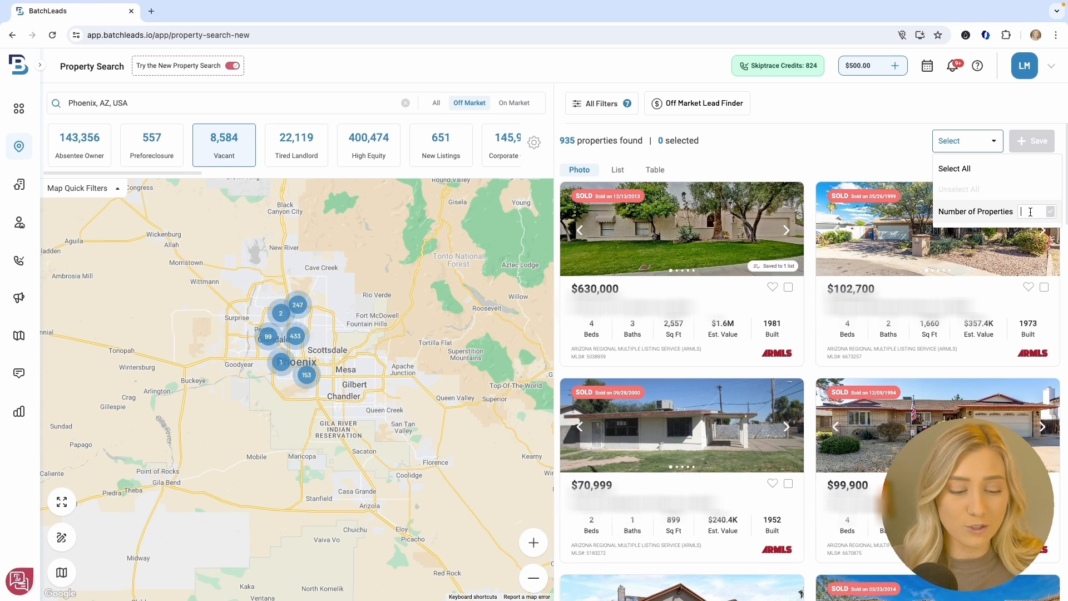
pyautogui.write('100')
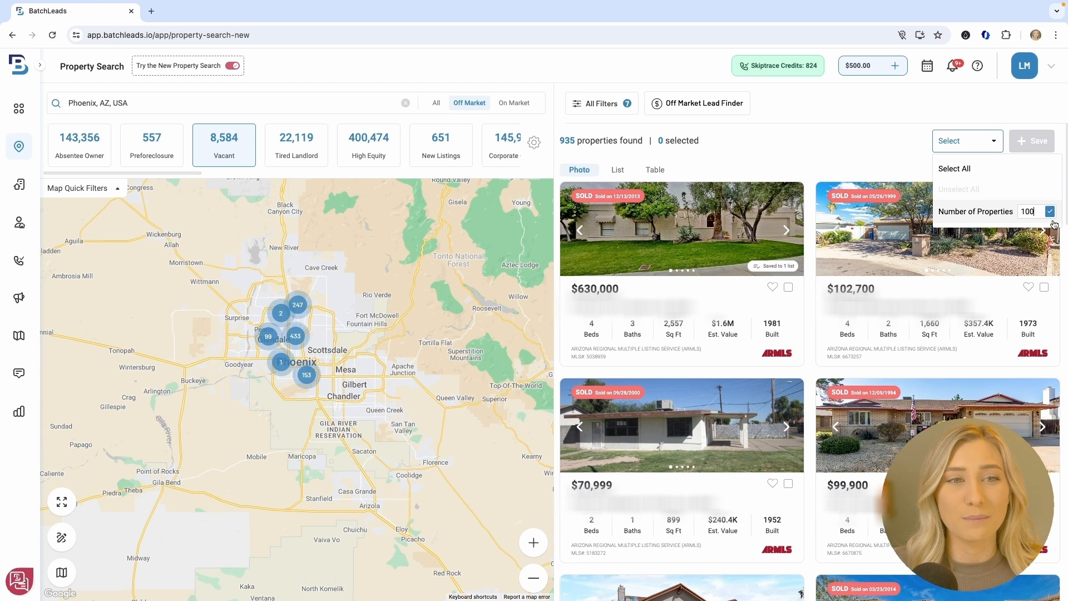
pyautogui.click(1050, 211)
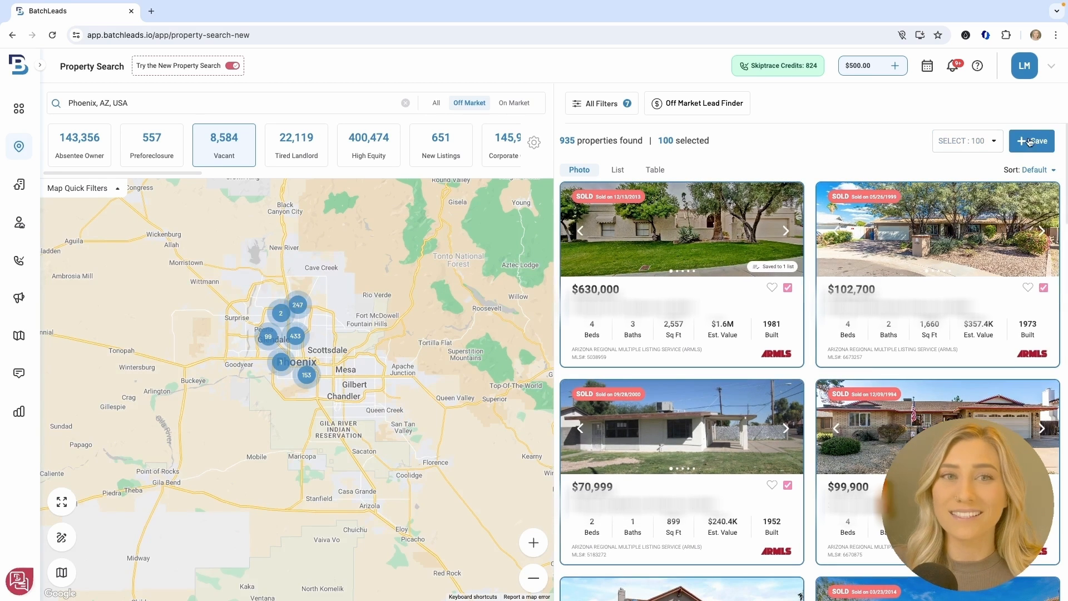
pyautogui.click(1032, 142)
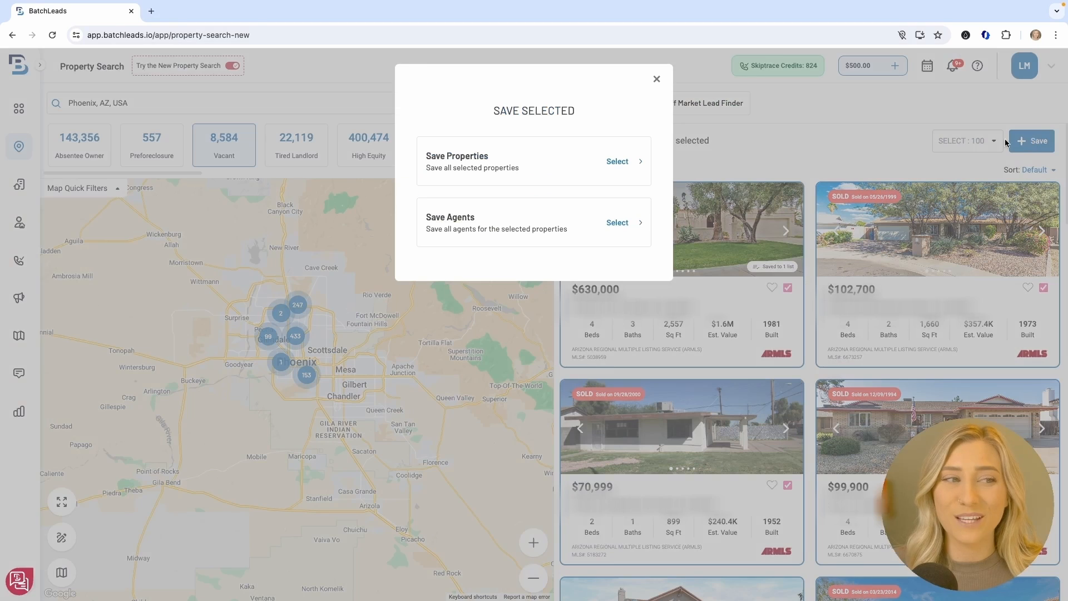
# Choose to save the selected properties and look through the existing property lists
pyautogui.click(616, 162)
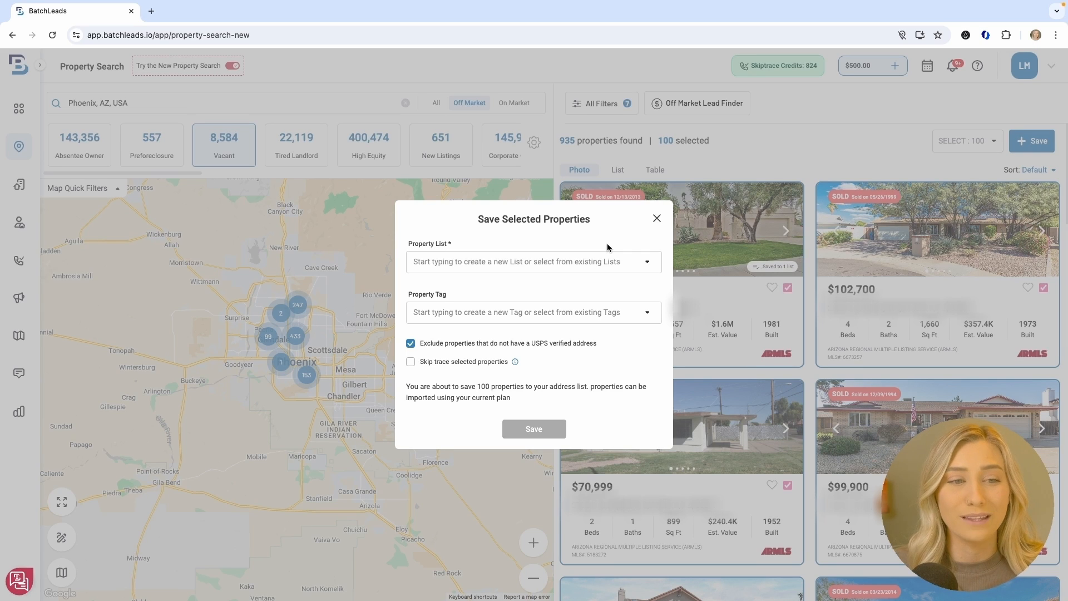
pyautogui.click(600, 273)
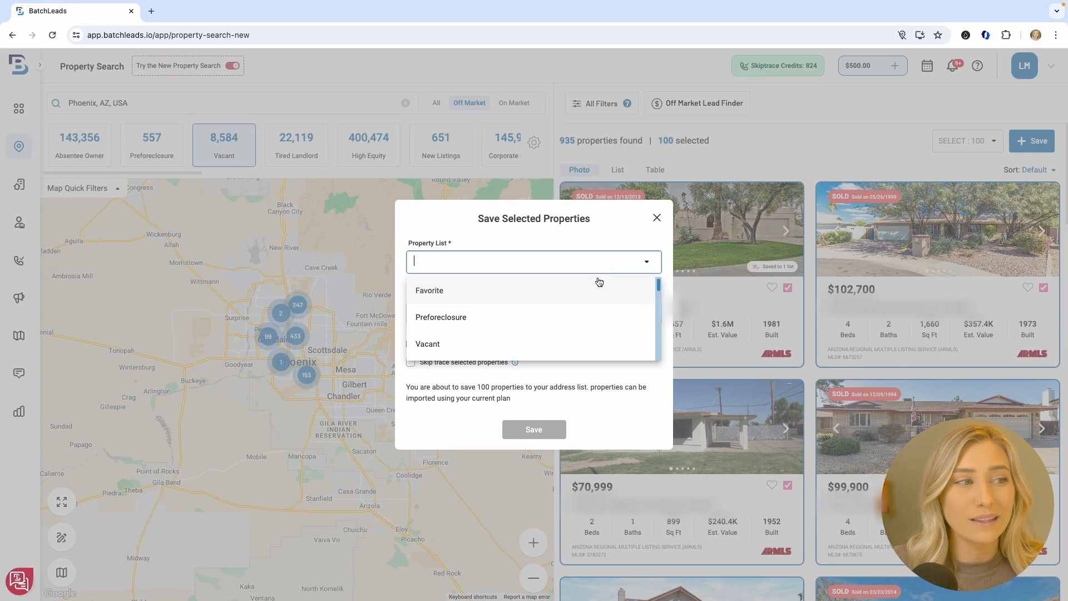
pyautogui.scroll(-1, 590, 315)
pyautogui.scroll(-4, 591, 316)
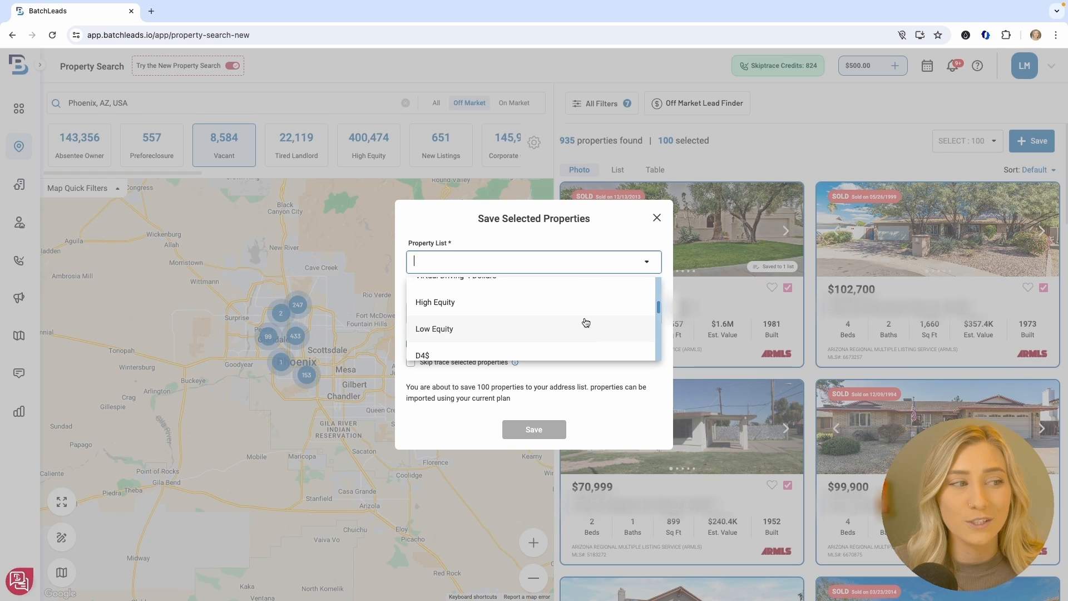
pyautogui.scroll(-1, 584, 339)
pyautogui.scroll(-2, 585, 339)
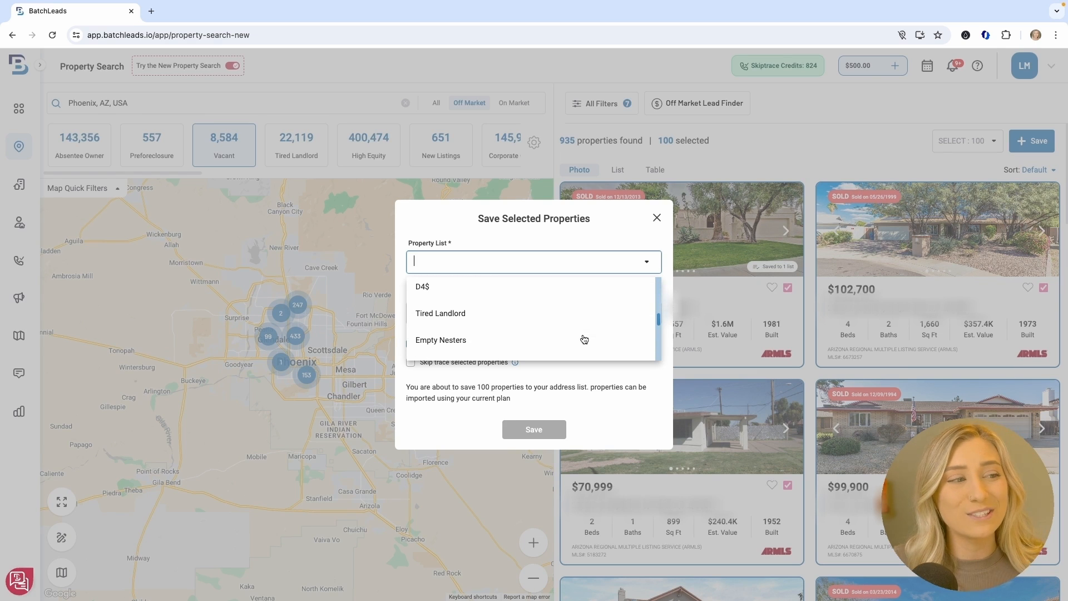
# Browse the existing property tags, then filter the property list field with 'vacan'
pyautogui.click(594, 233)
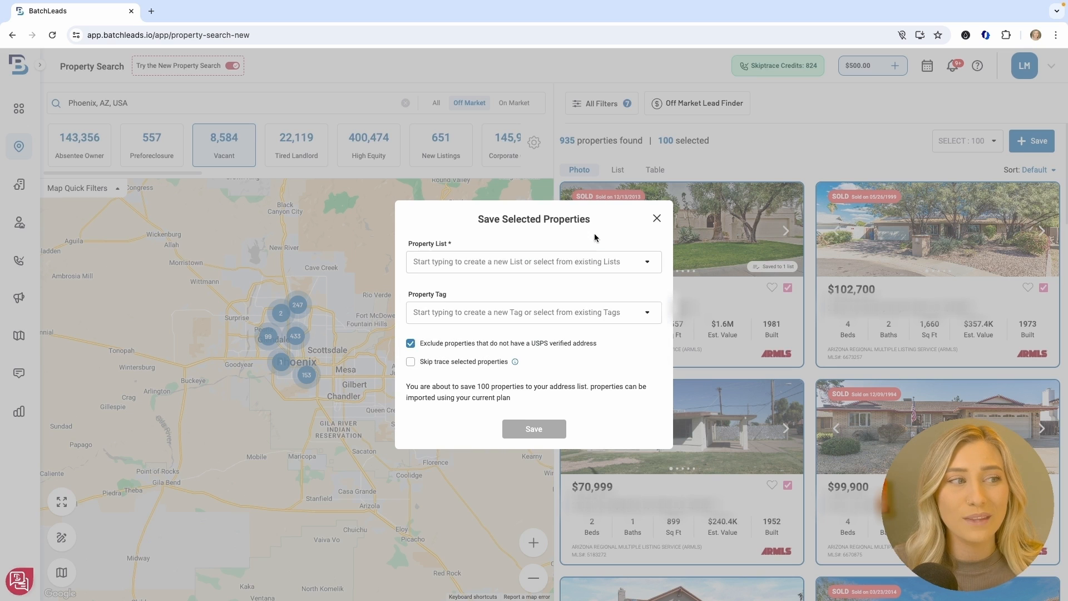
pyautogui.click(578, 312)
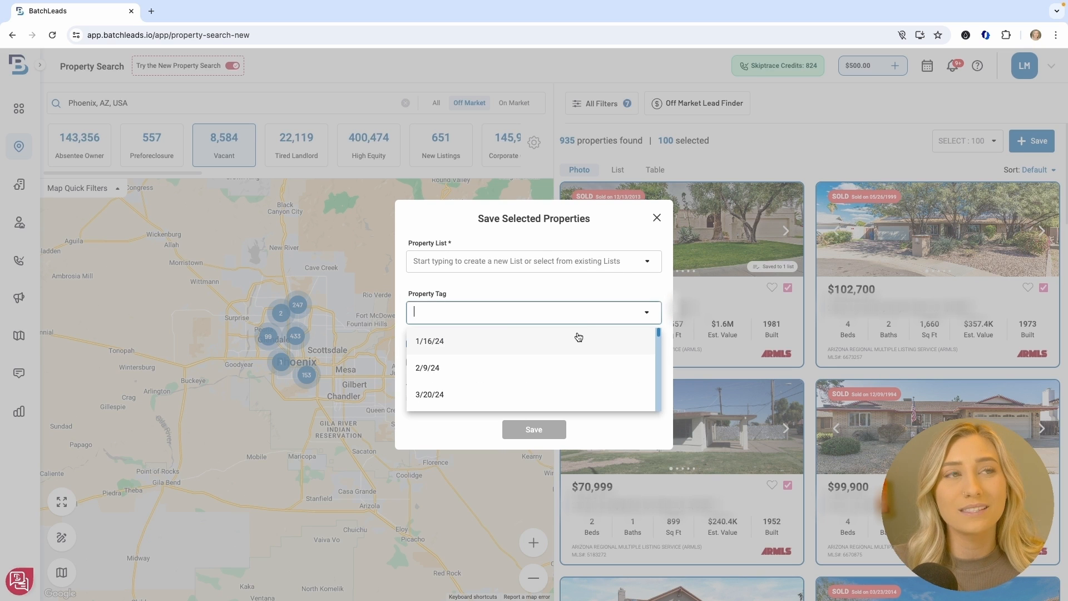
pyautogui.scroll(-5, 579, 337)
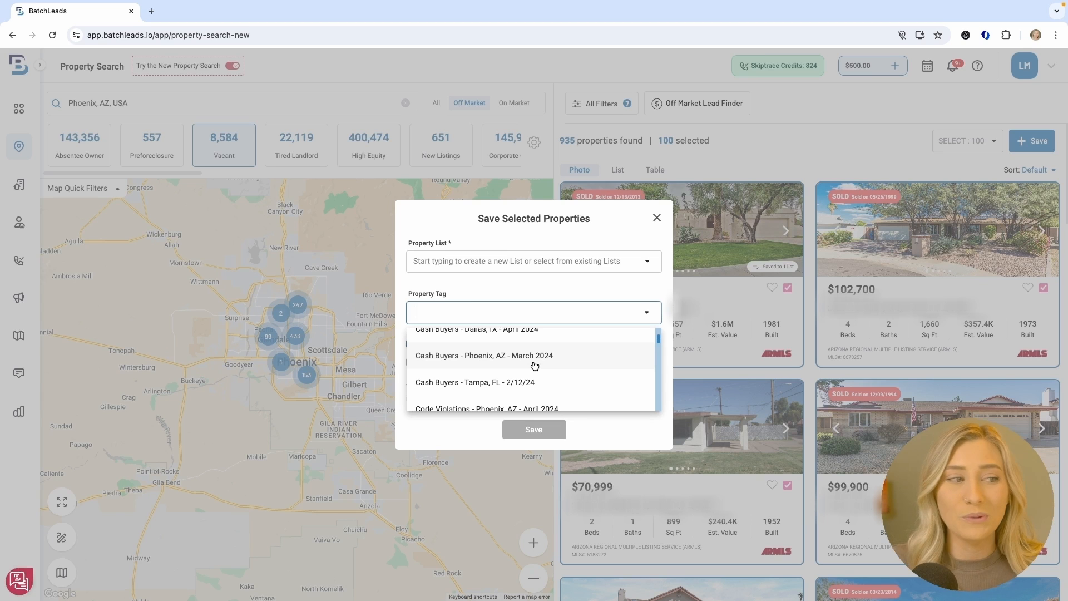
pyautogui.scroll(-8, 535, 365)
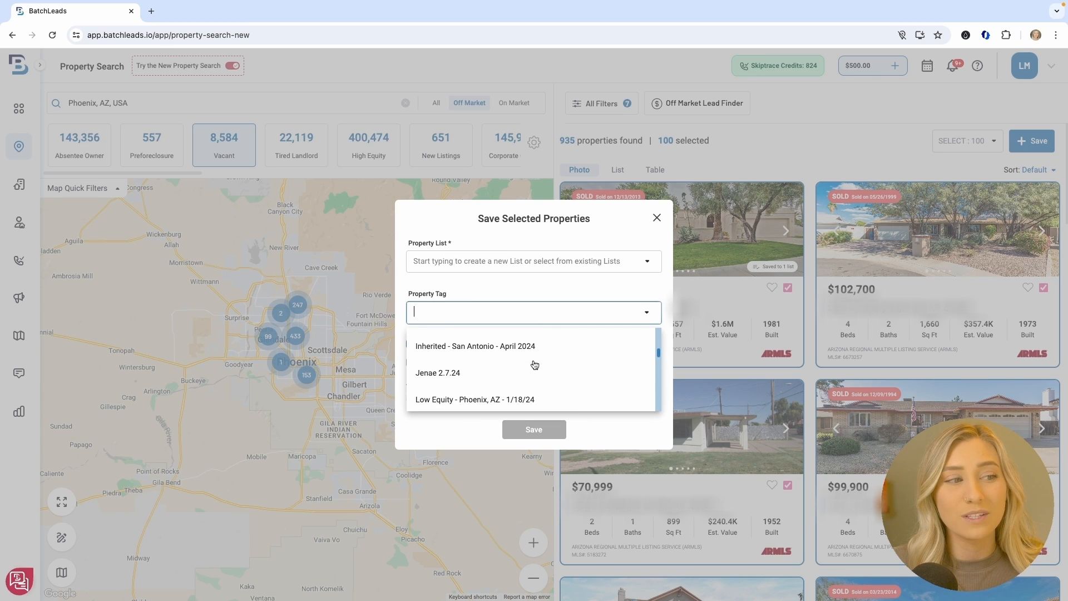
pyautogui.scroll(-6, 535, 366)
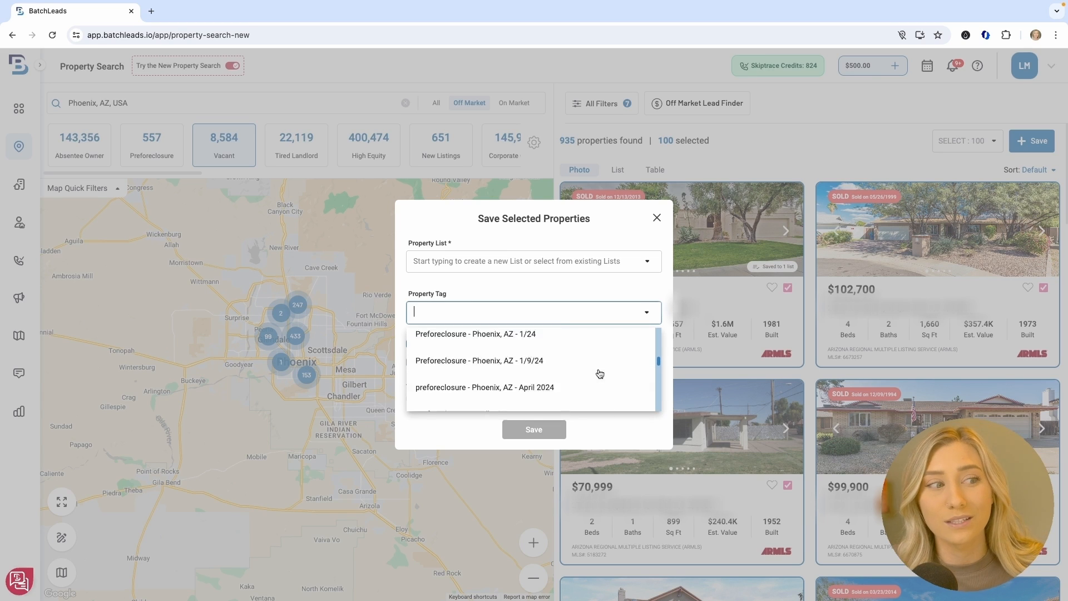
pyautogui.scroll(15, 600, 373)
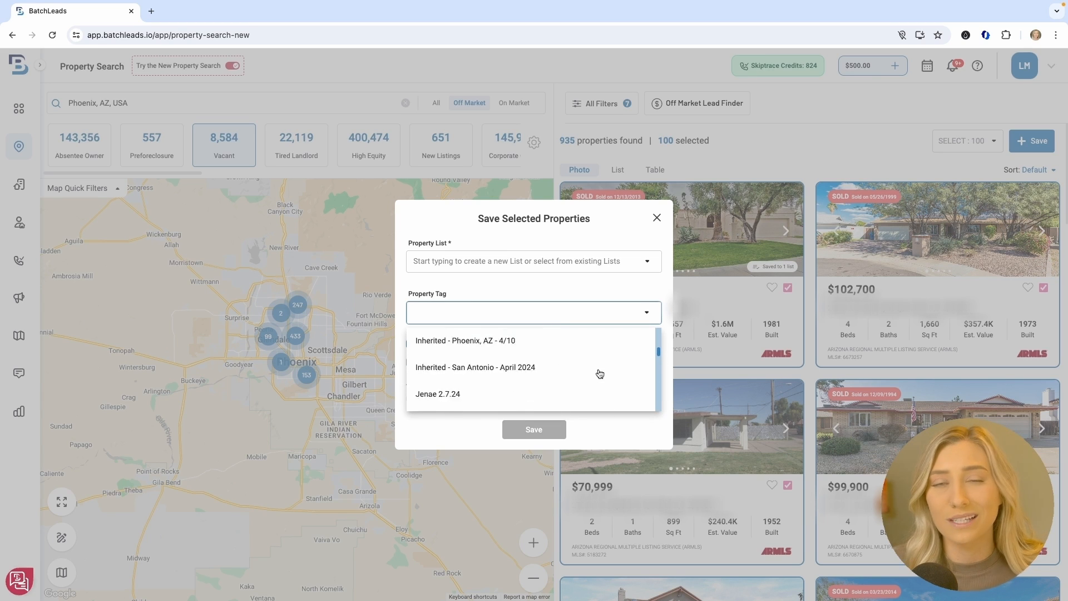
pyautogui.click(567, 261)
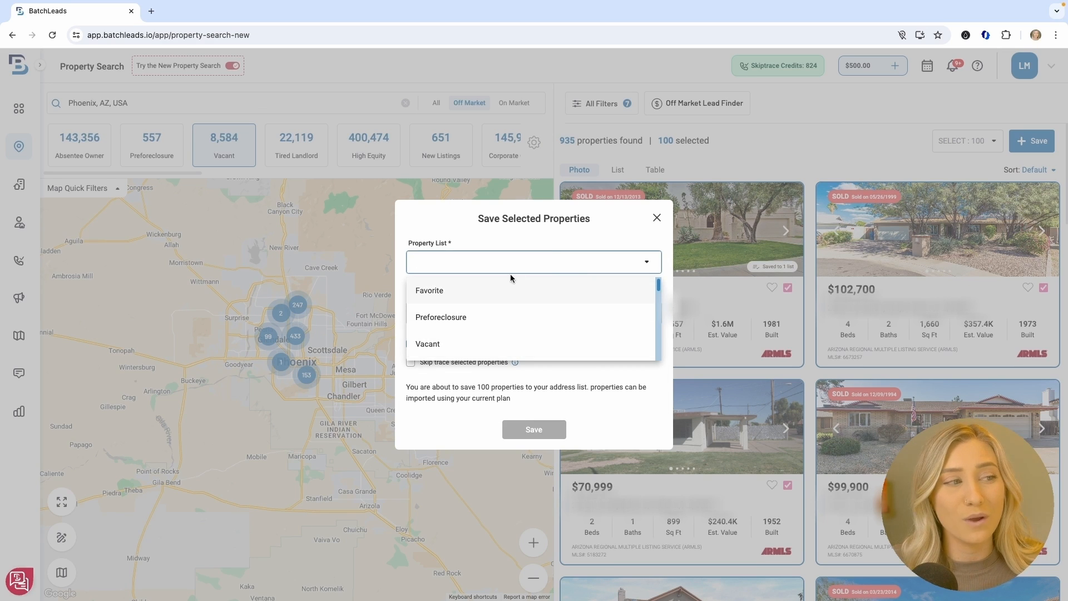
pyautogui.write('vacan')
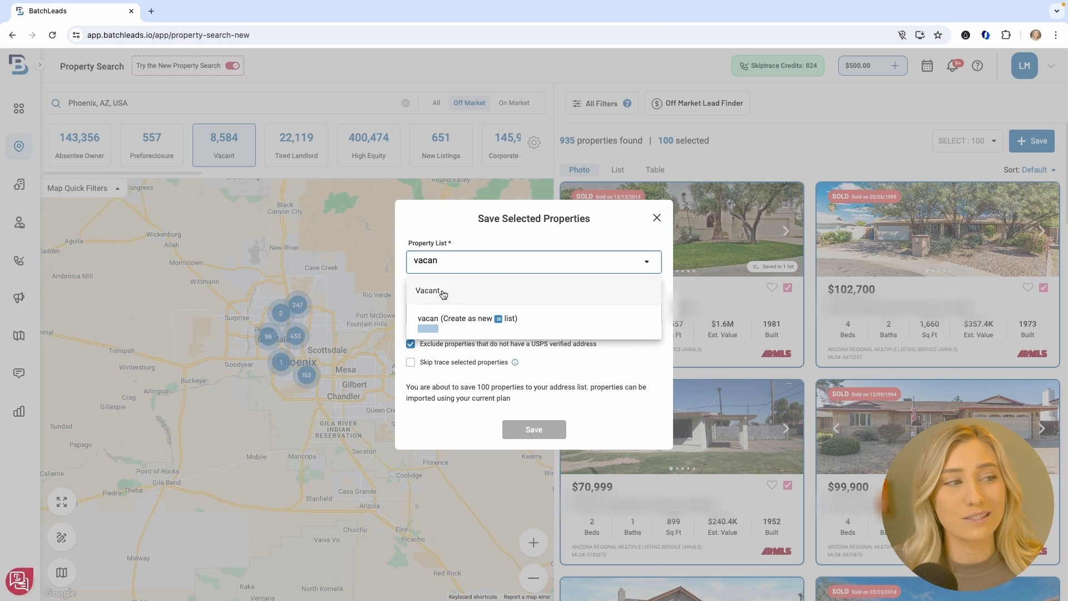
# Save to the Vacant list, tag 'Vacant - Phoenix, AZ - April 2024', and enable skip tracing
pyautogui.click(506, 299)
pyautogui.click(497, 311)
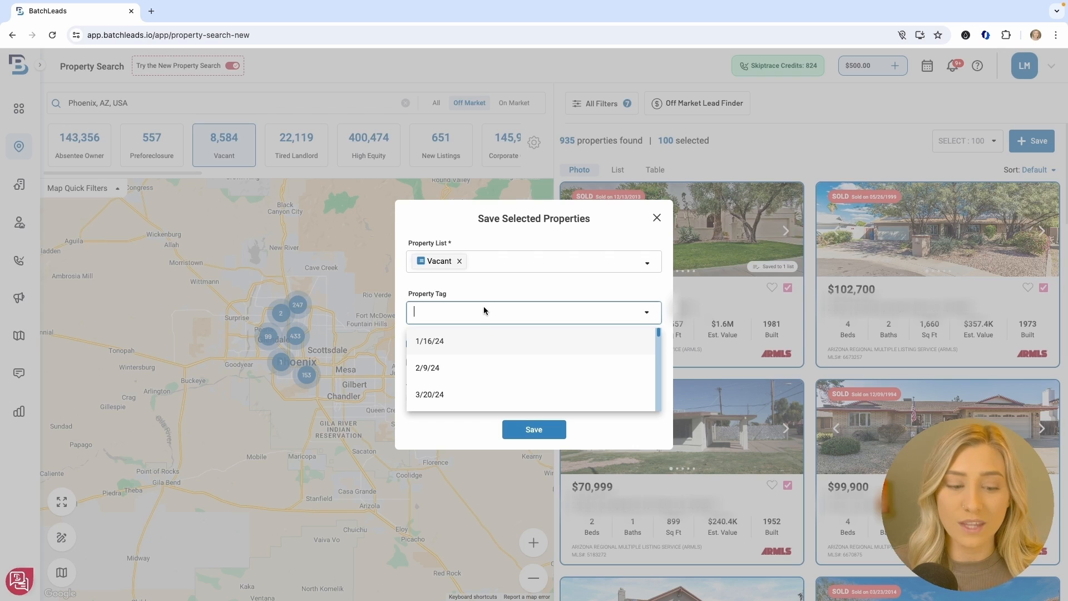
pyautogui.write('Vac')
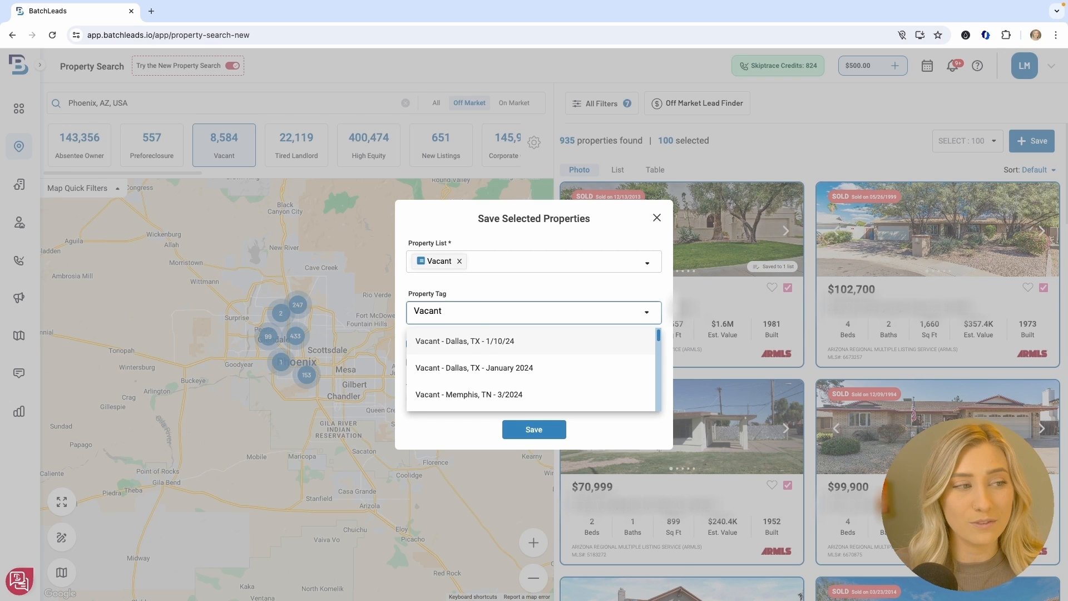
pyautogui.write('ant - Phoenix, AZ')
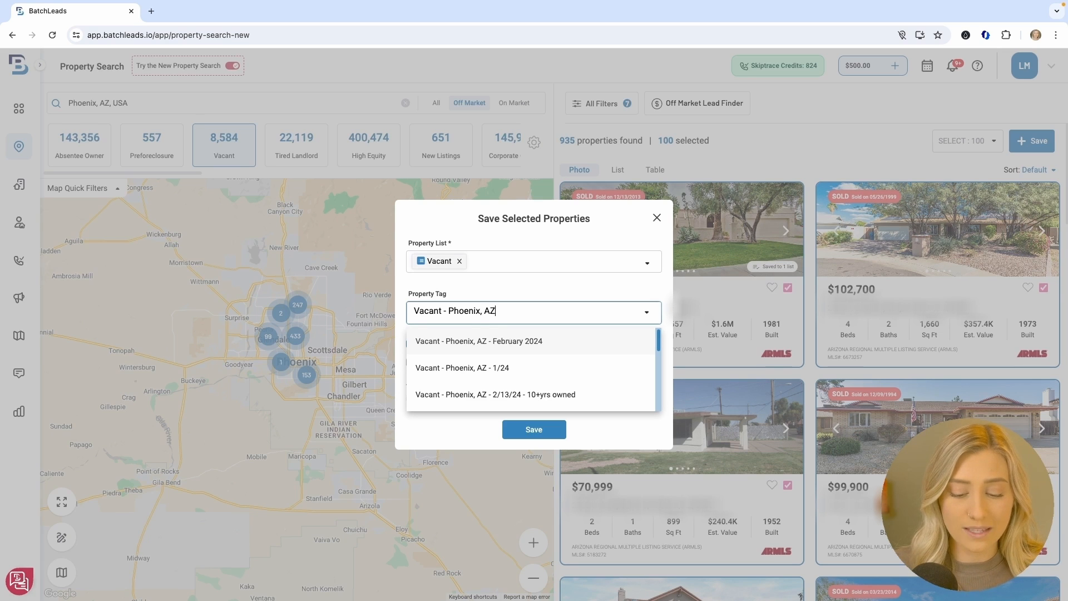
pyautogui.write('- April')
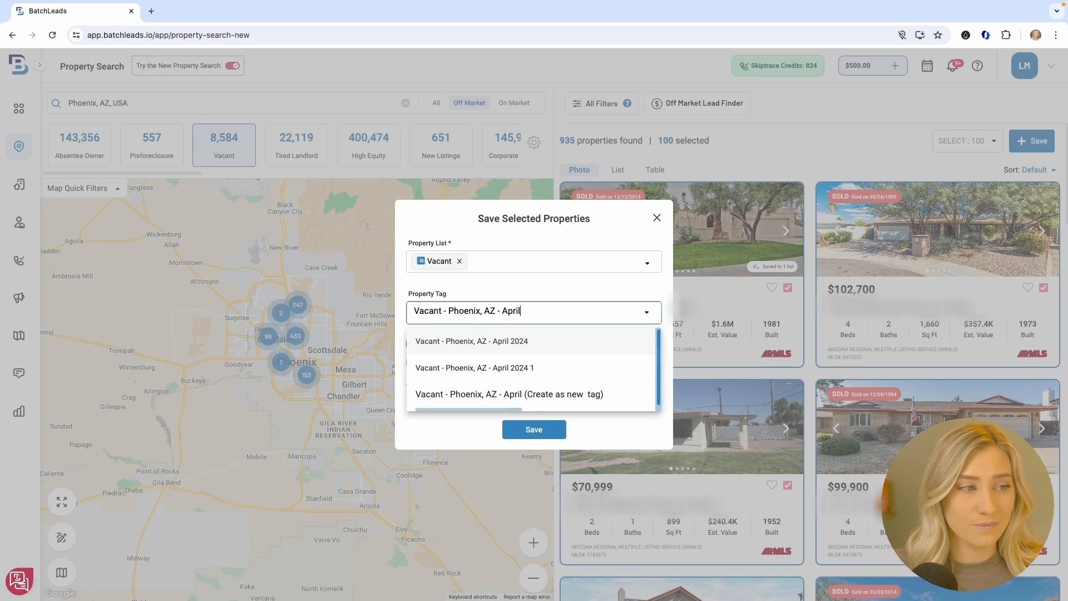
pyautogui.click(515, 345)
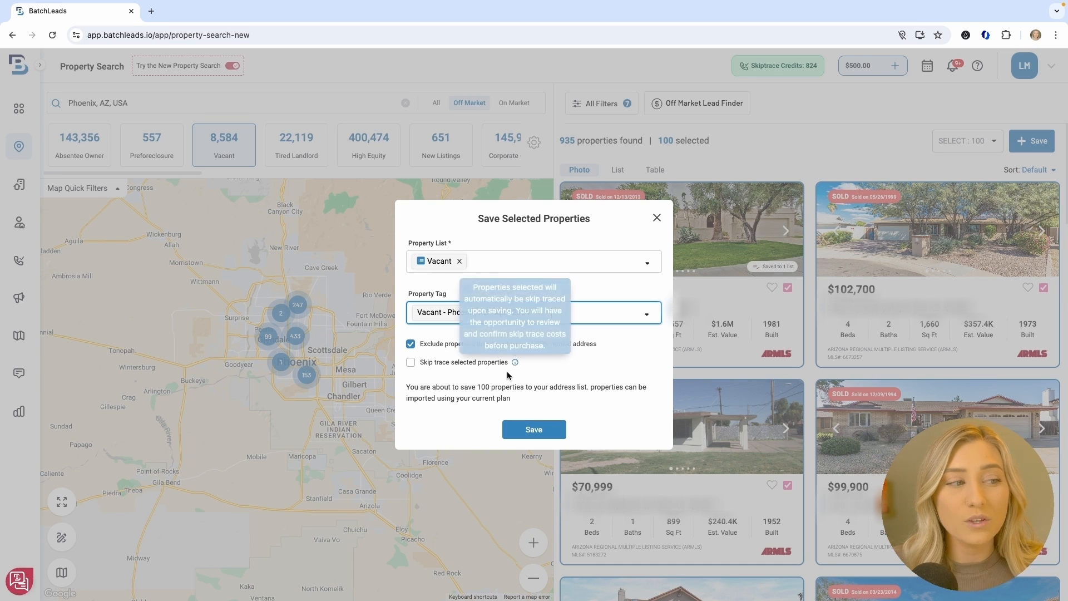
pyautogui.click(438, 363)
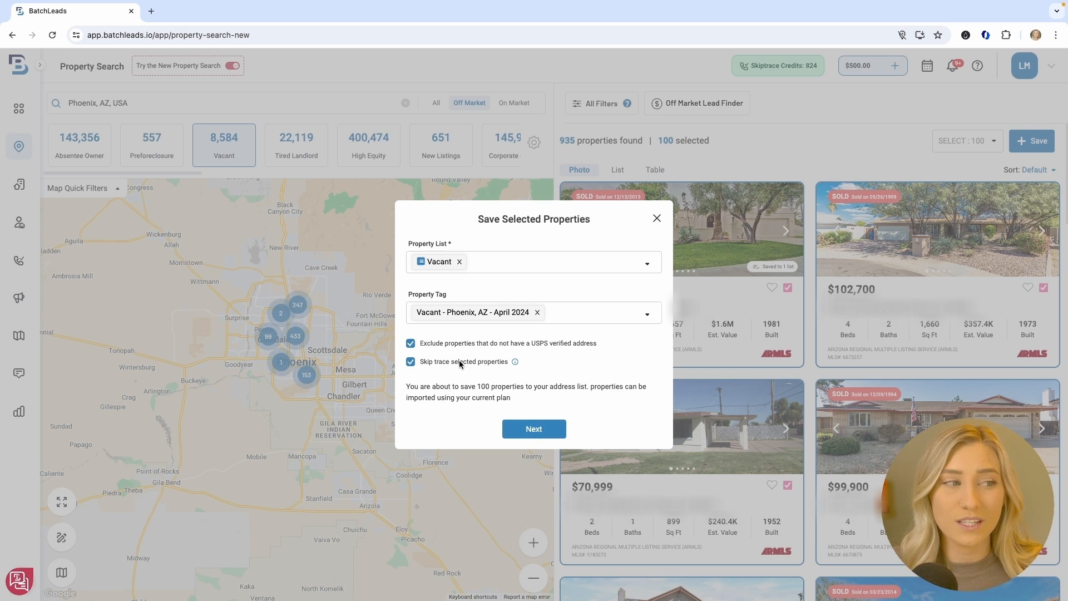
# Submit the skip trace order for the 100 properties and skip saving their agents
pyautogui.click(533, 430)
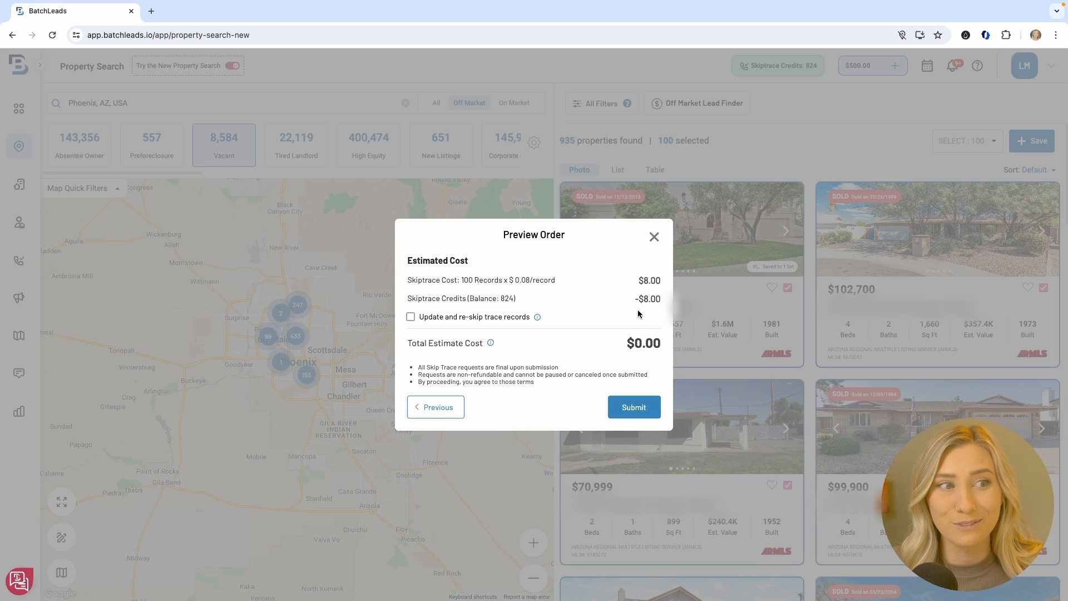
pyautogui.click(631, 406)
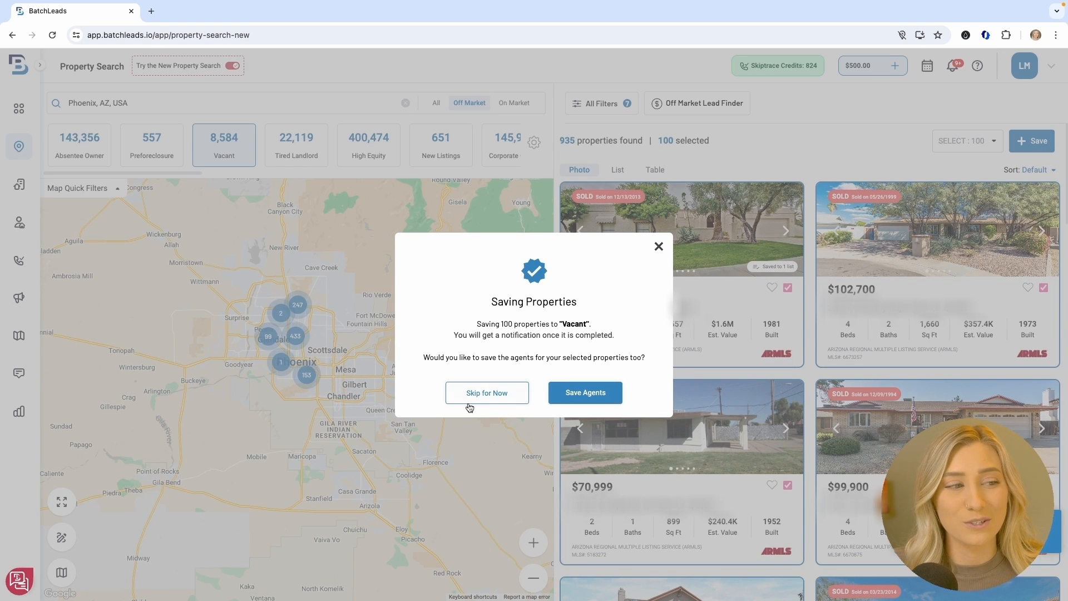
pyautogui.click(487, 393)
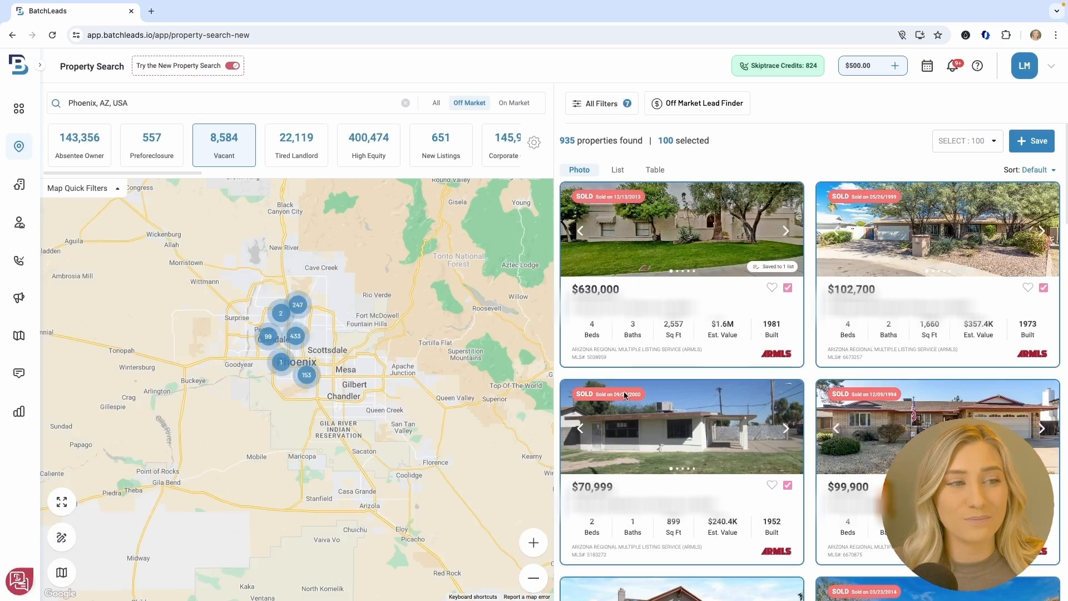
# Go to My Lists, check the City and Phone Numbers column filters, then show the lists-and-tags filter
pyautogui.click(21, 186)
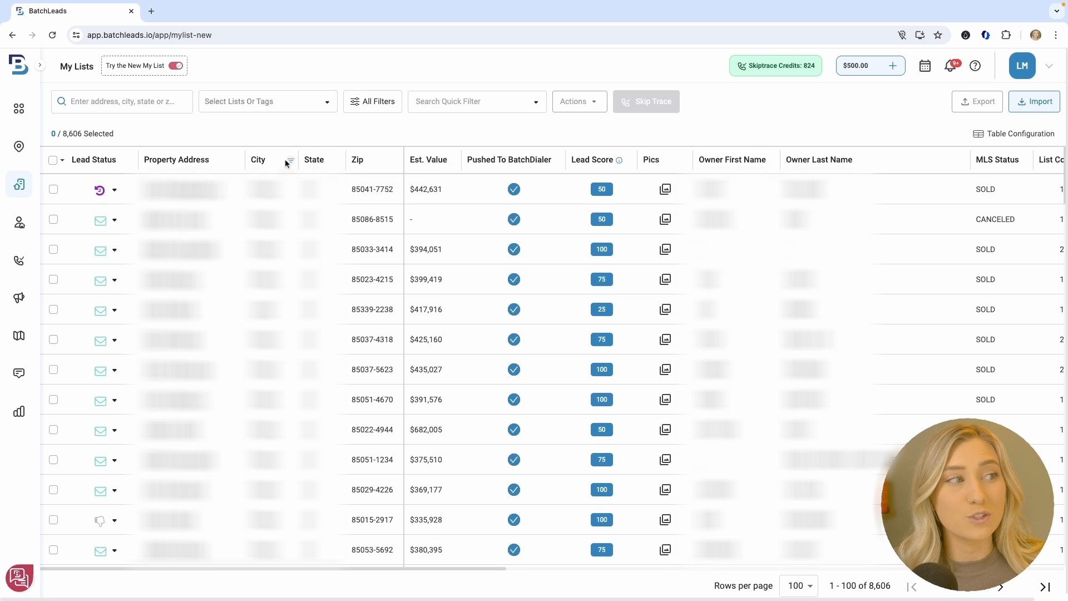
pyautogui.click(290, 162)
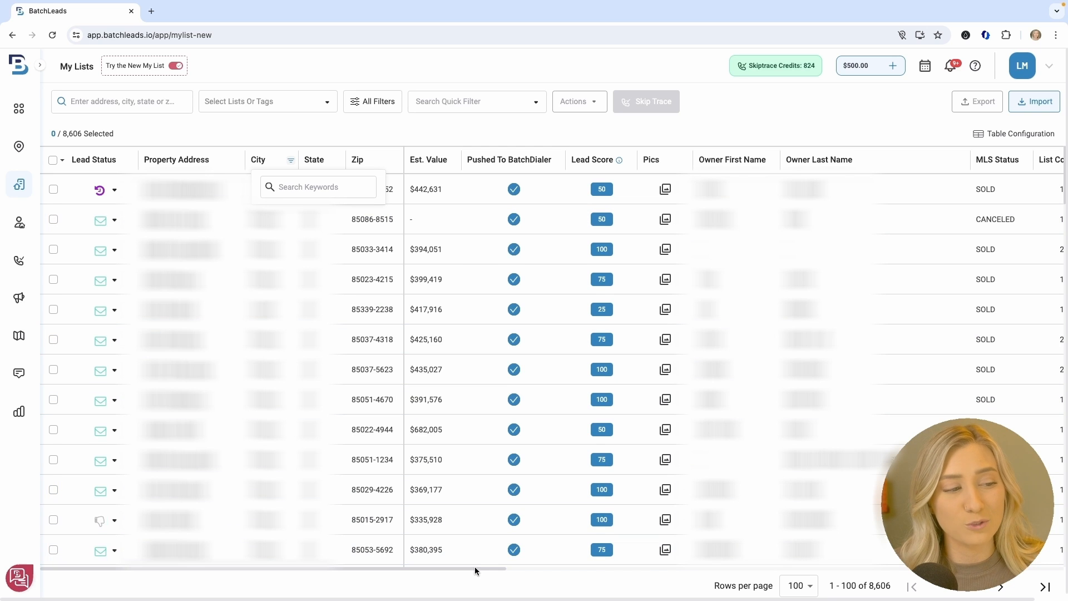
pyautogui.moveTo(476, 573); pyautogui.dragTo(890, 558)
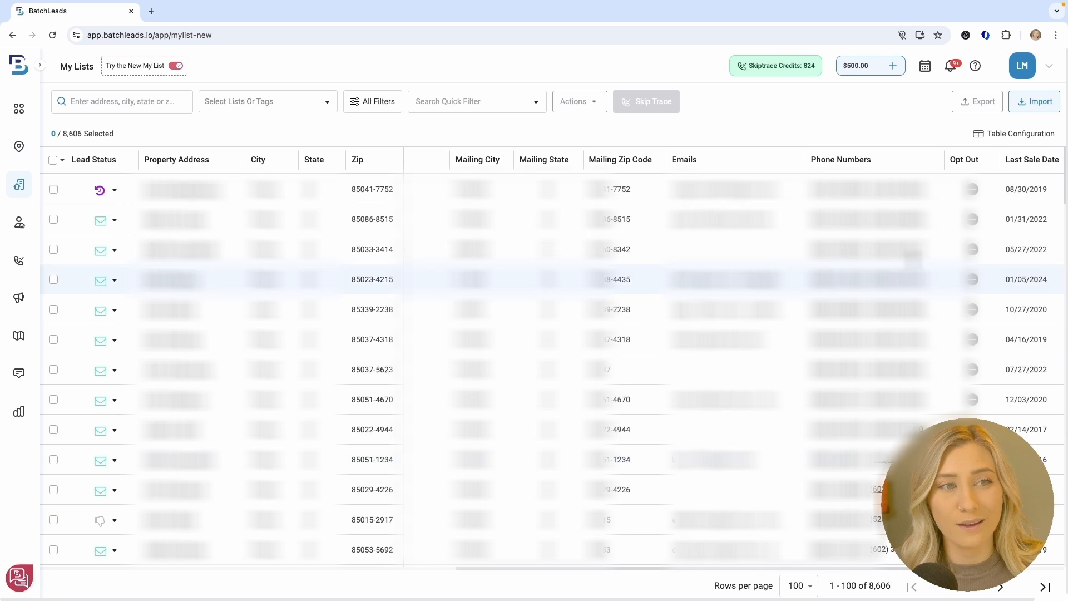
pyautogui.click(937, 162)
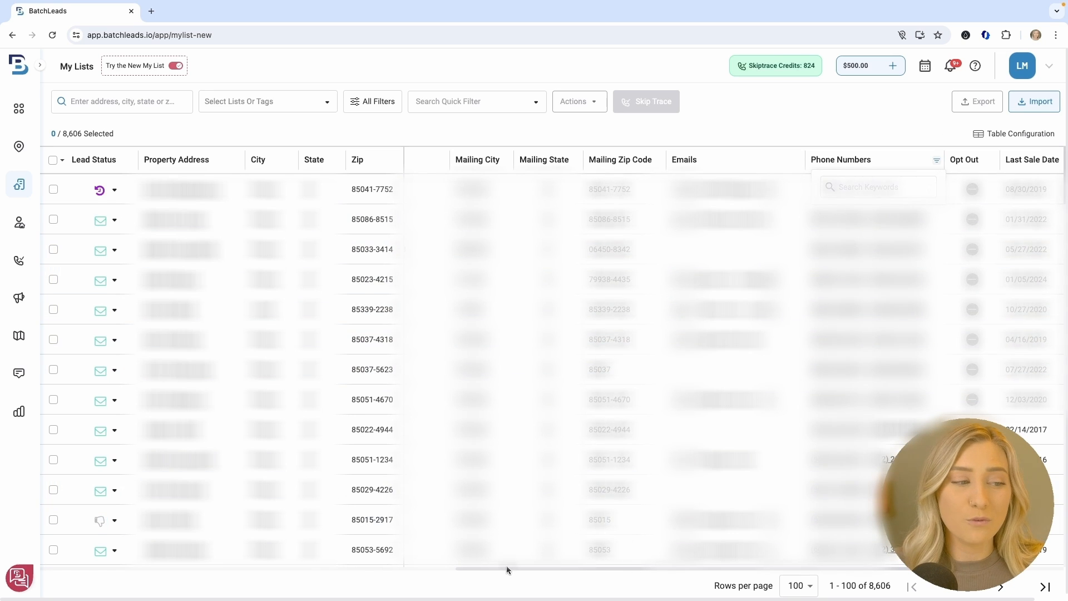
pyautogui.moveTo(506, 567); pyautogui.dragTo(59, 490)
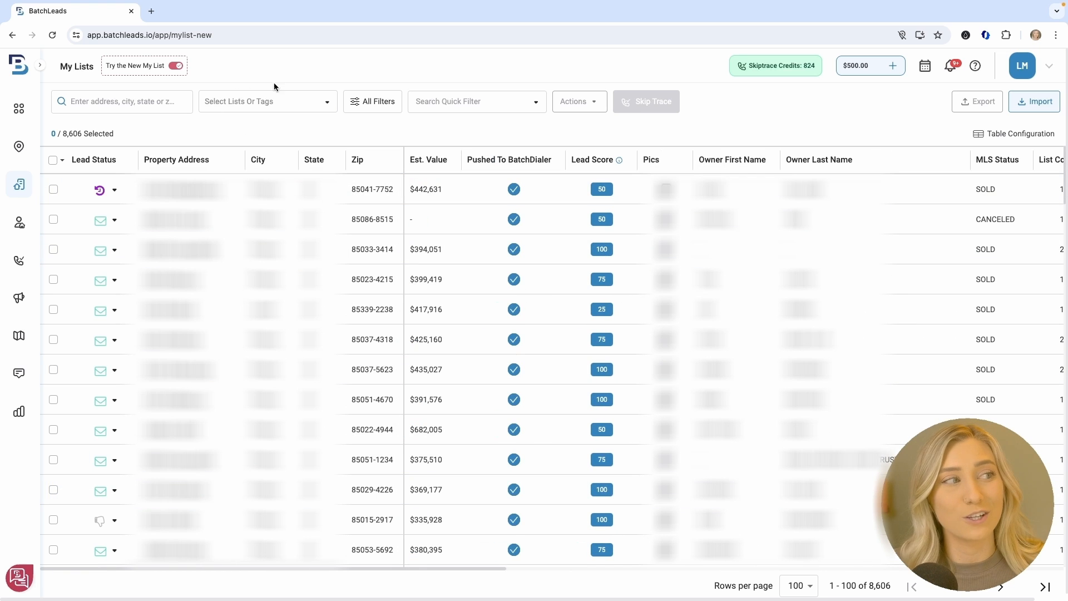
pyautogui.click(278, 102)
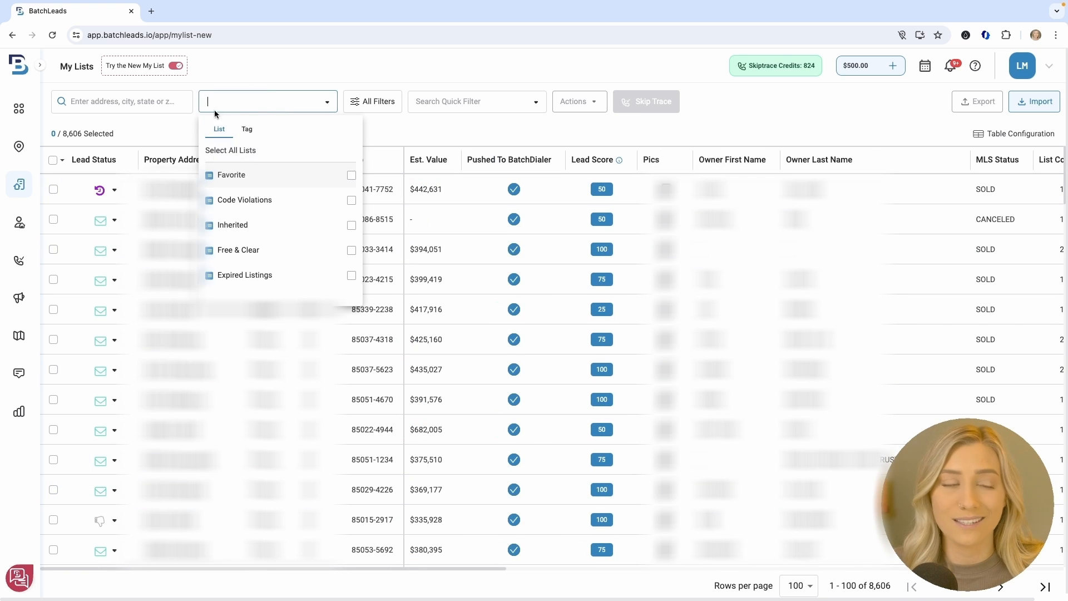
# Clear the 'Vacant - Phoenix, AZ - April 2024' tag filter so all 8,648 properties show
pyautogui.click(247, 130)
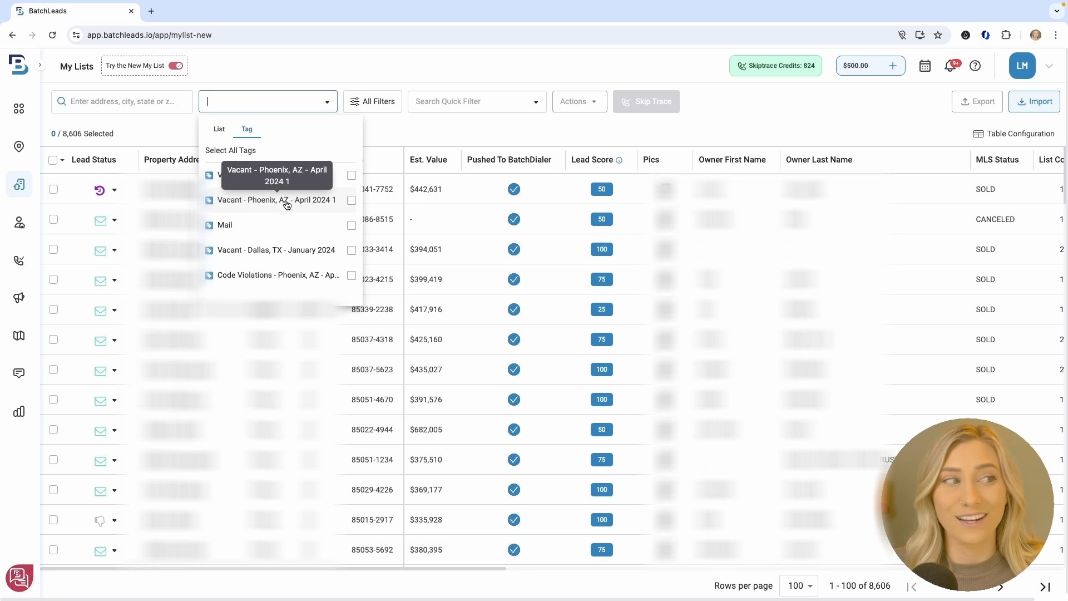
pyautogui.click(314, 205)
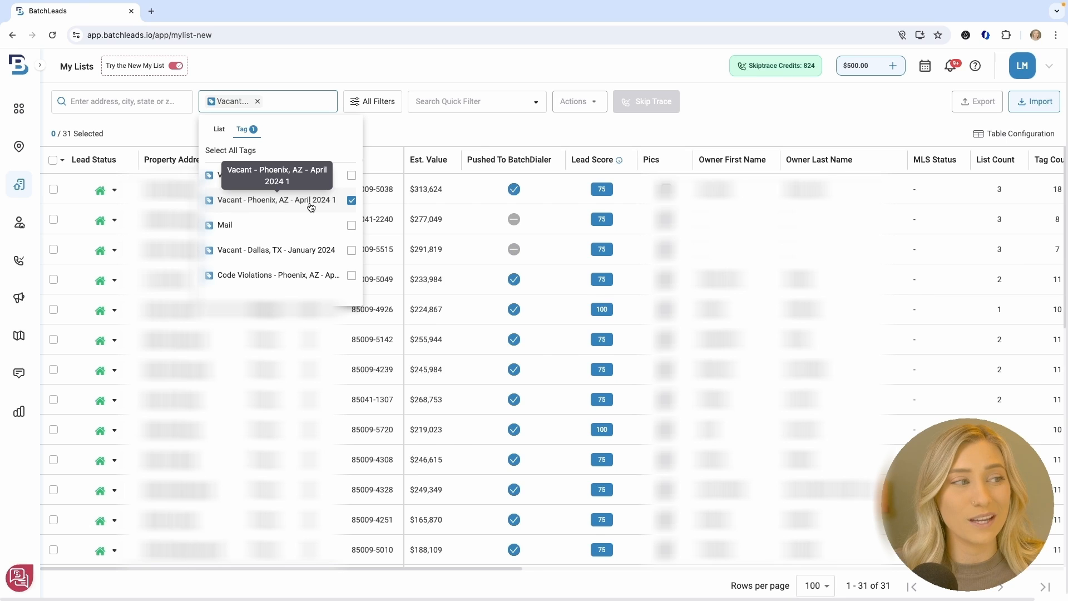
pyautogui.click(423, 126)
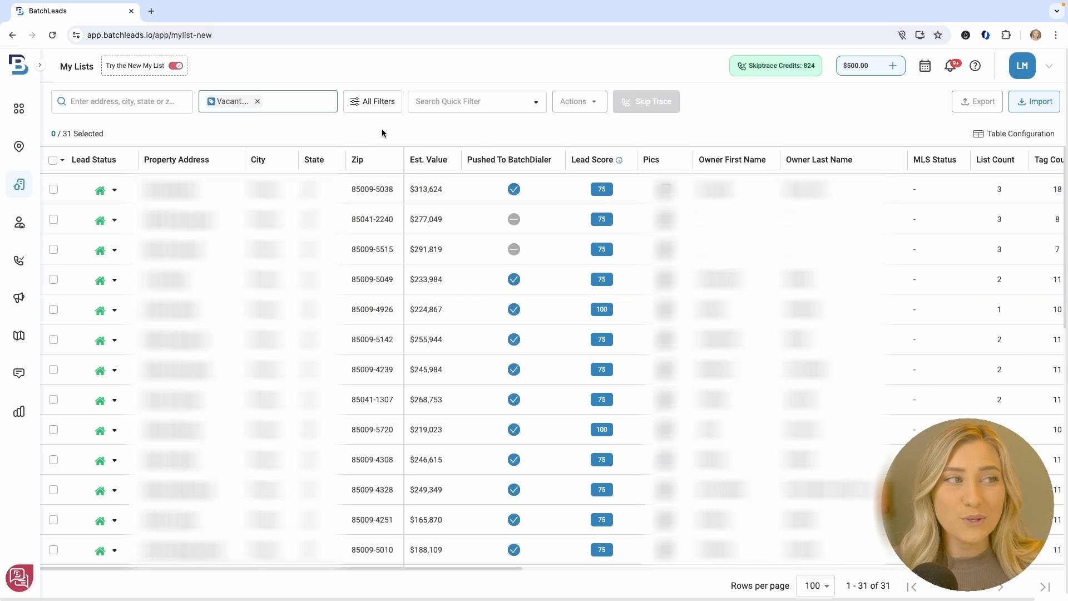
pyautogui.click(463, 103)
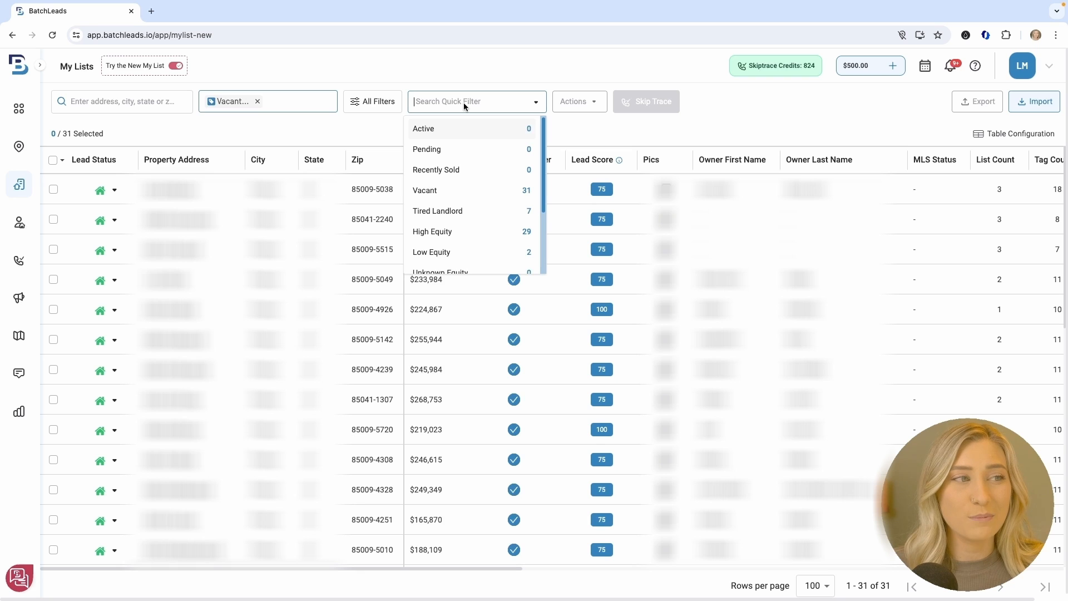
pyautogui.click(270, 108)
pyautogui.click(258, 101)
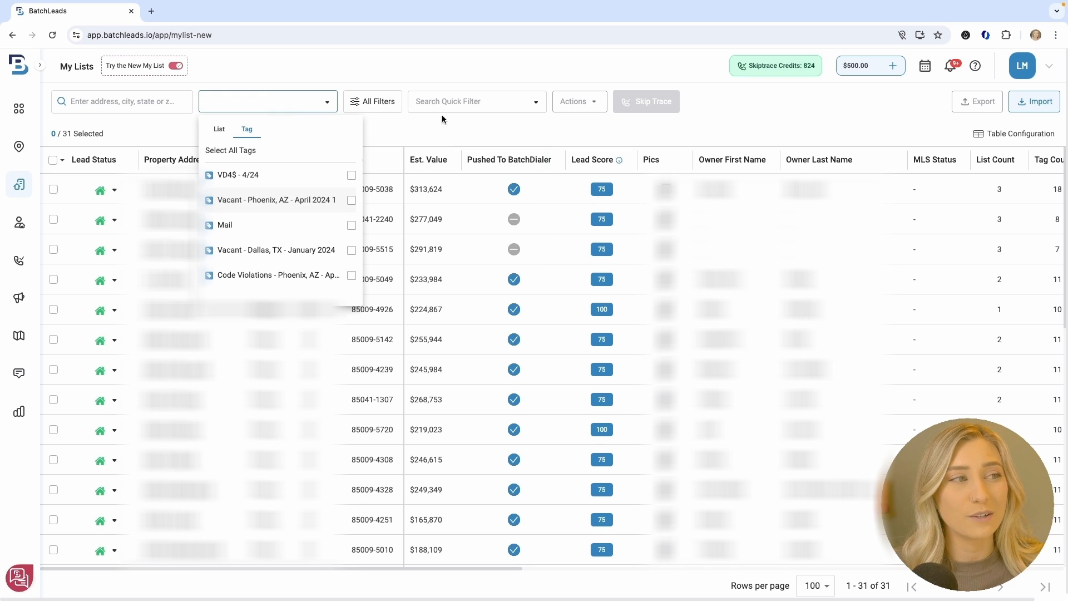
pyautogui.click(451, 104)
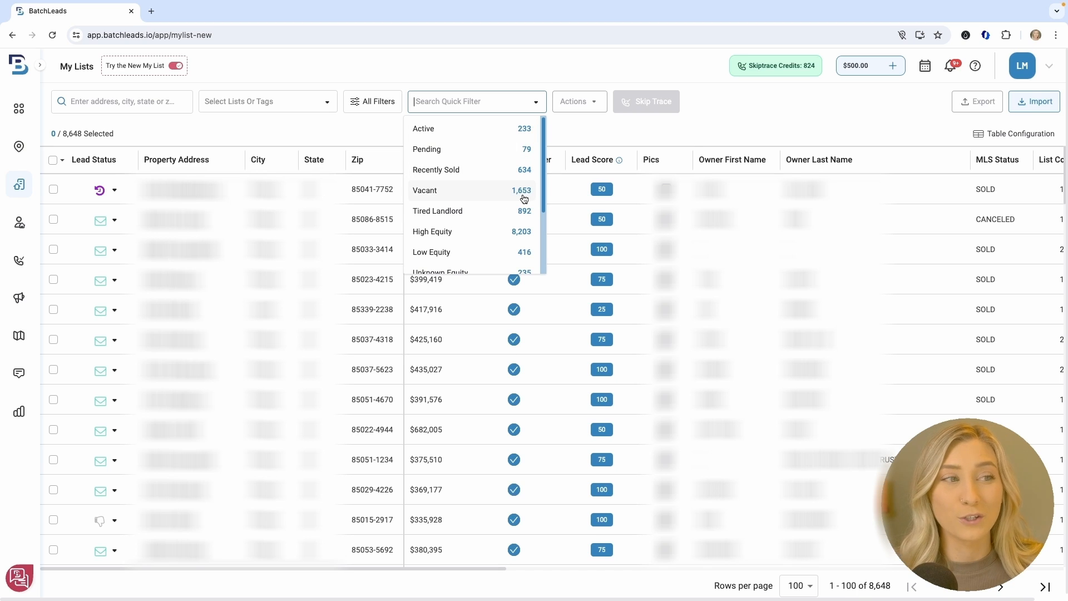
# Apply the Pre-Foreclosure quick filter, narrowing the list to 2,013 properties
pyautogui.scroll(-3, 522, 227)
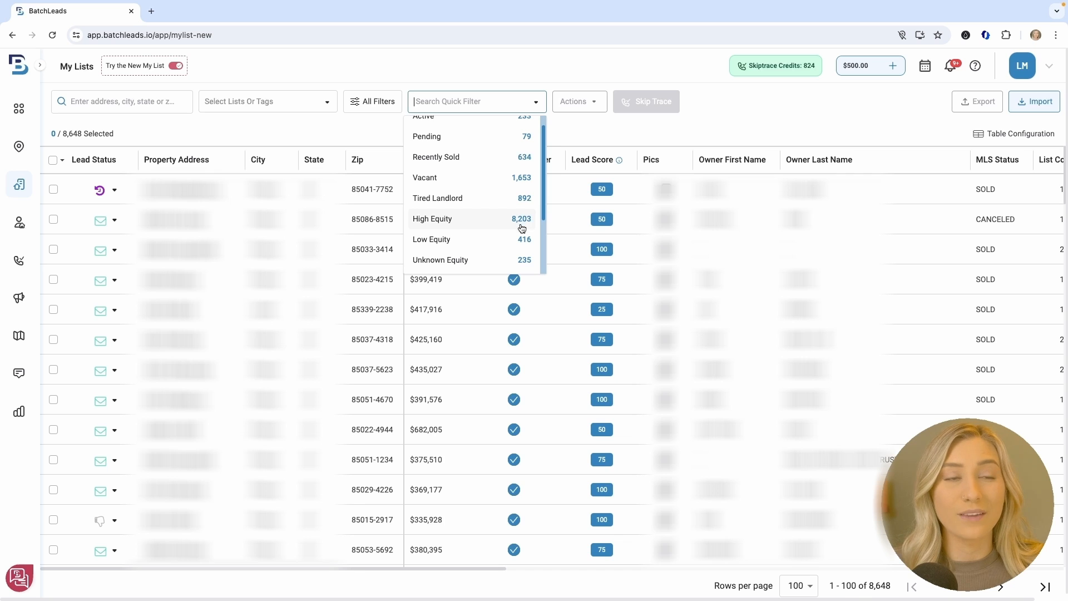
pyautogui.scroll(-1, 522, 228)
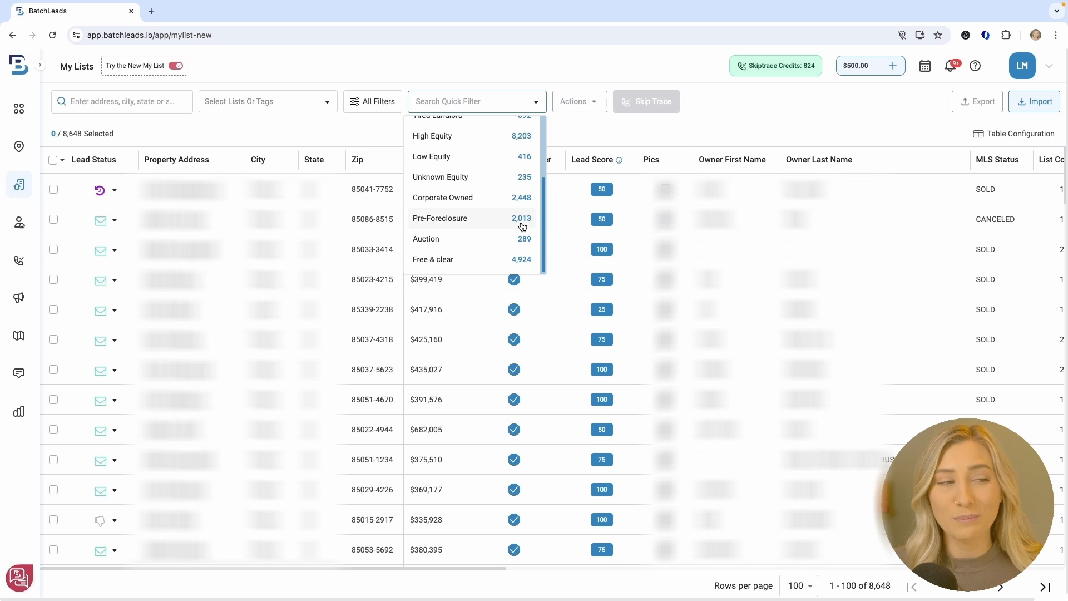
pyautogui.click(523, 225)
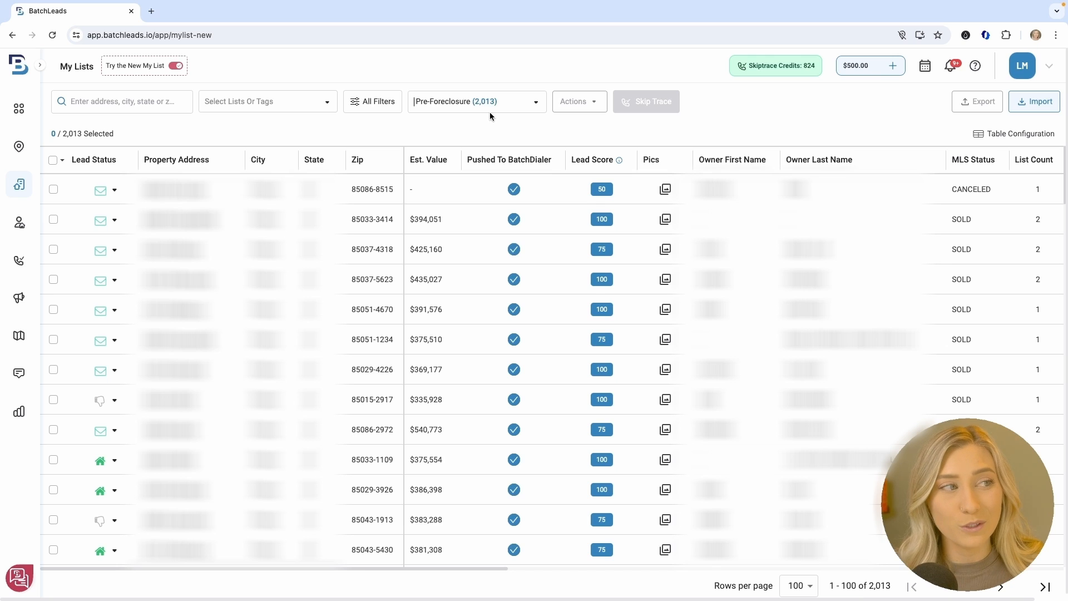
# Select all Pre-Foreclosure properties, close the Actions menu unused, and open the All Filters panel
pyautogui.click(54, 160)
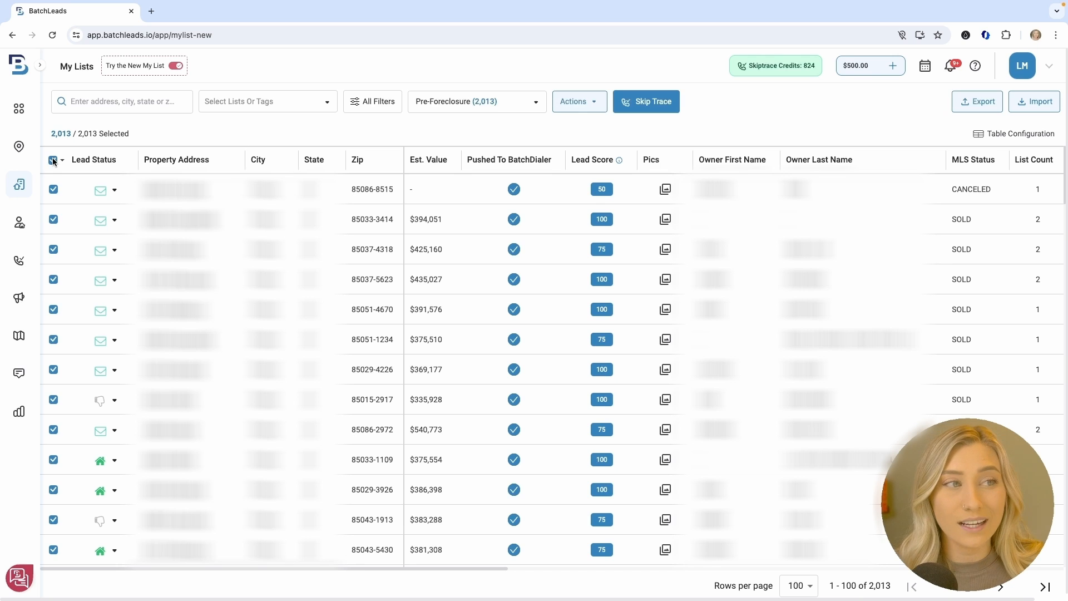
pyautogui.click(579, 102)
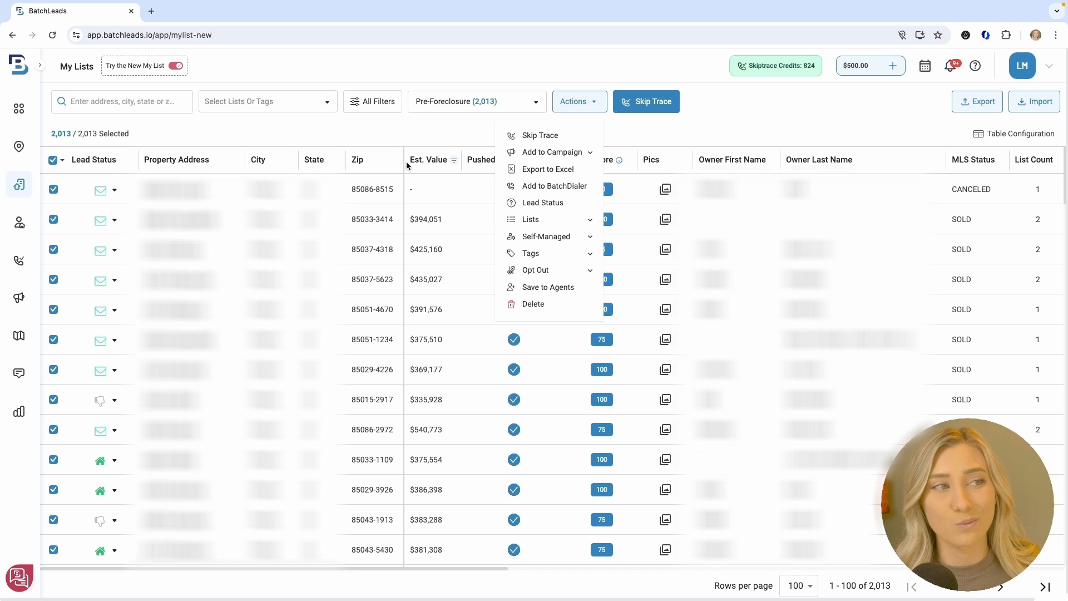
pyautogui.click(444, 136)
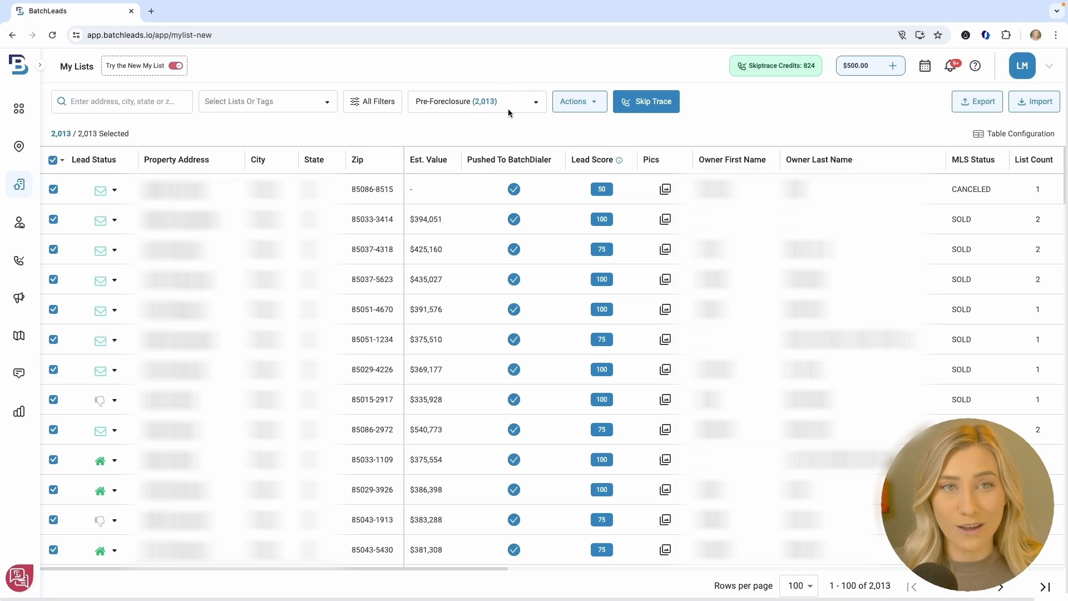
pyautogui.click(384, 106)
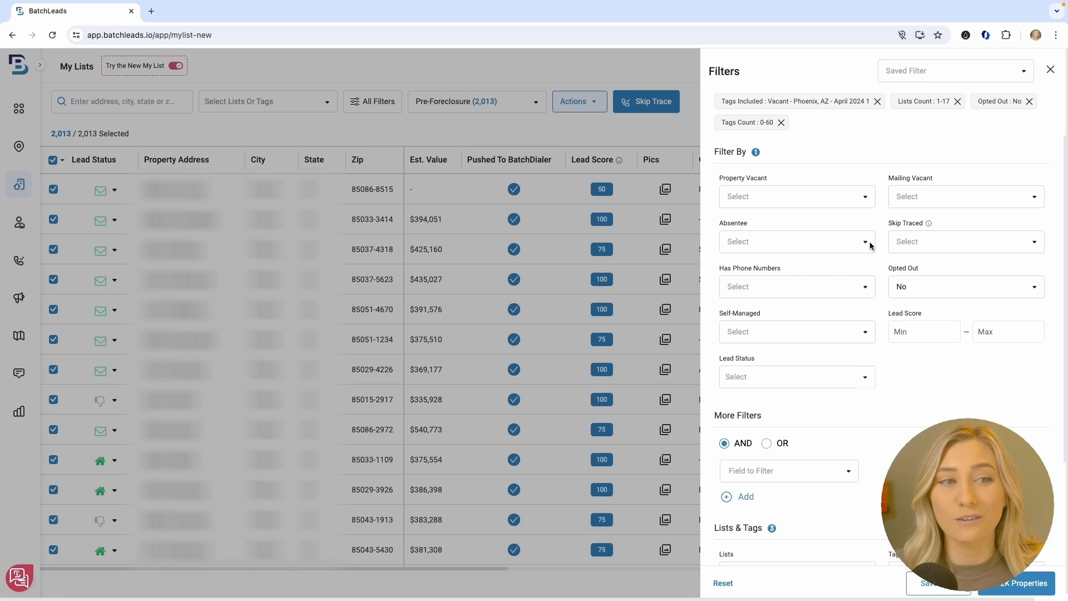
# Remove the Vacant tag filter and set the minimum List Count to 3, showing 25 properties
pyautogui.scroll(-4, 807, 273)
pyautogui.click(770, 272)
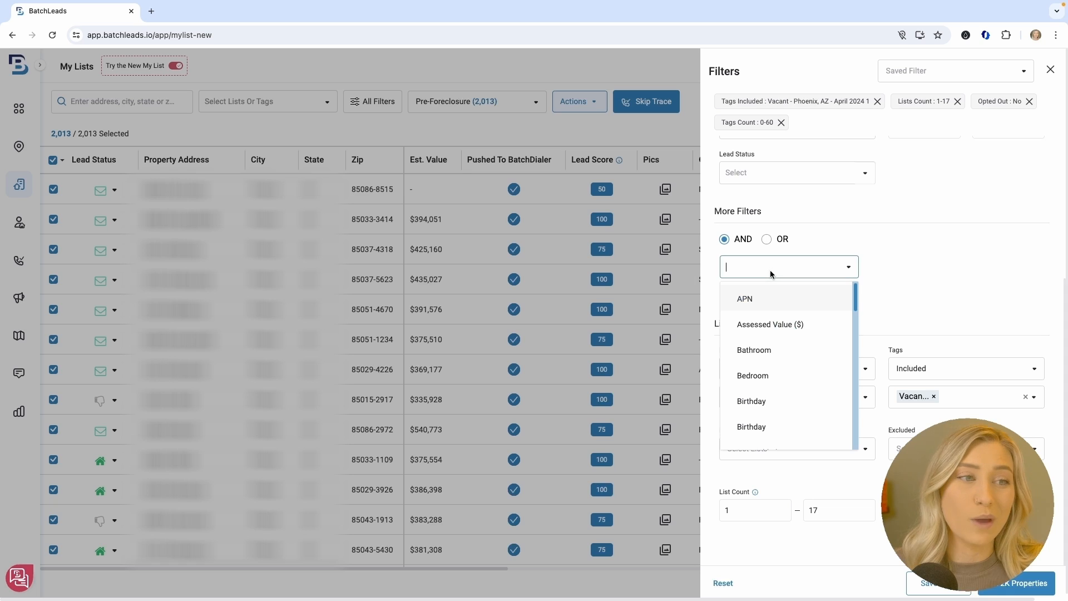
pyautogui.click(907, 285)
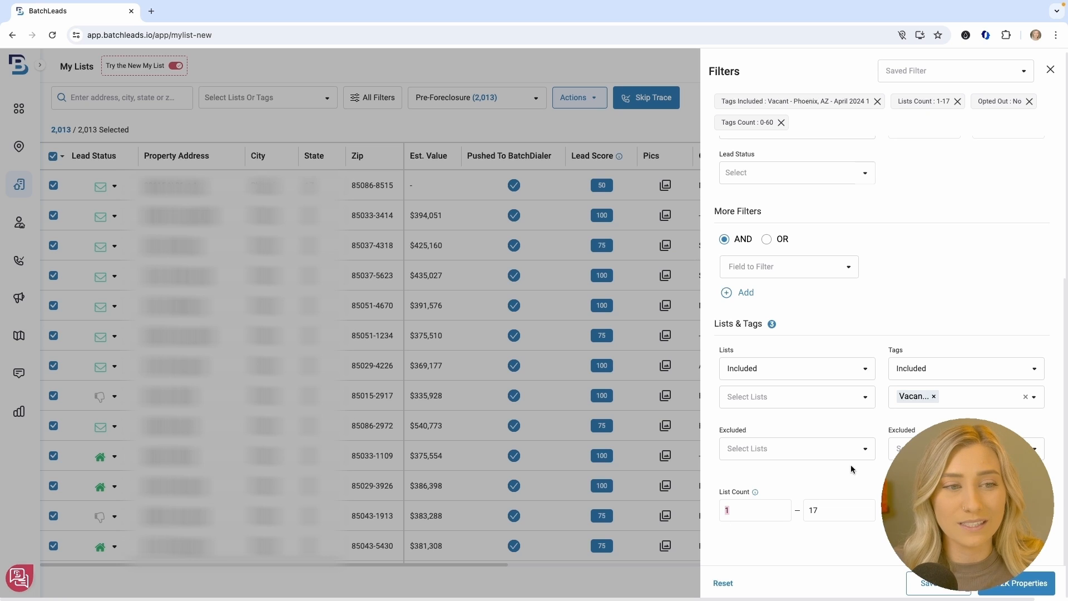
pyautogui.click(935, 396)
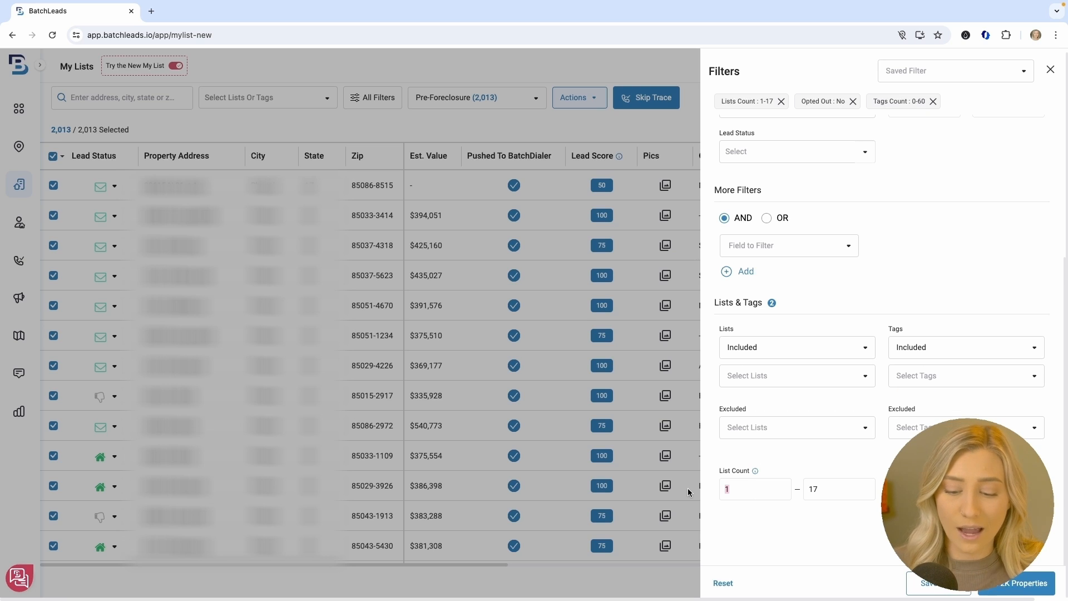
pyautogui.press('BackSpace')
pyautogui.write('3')
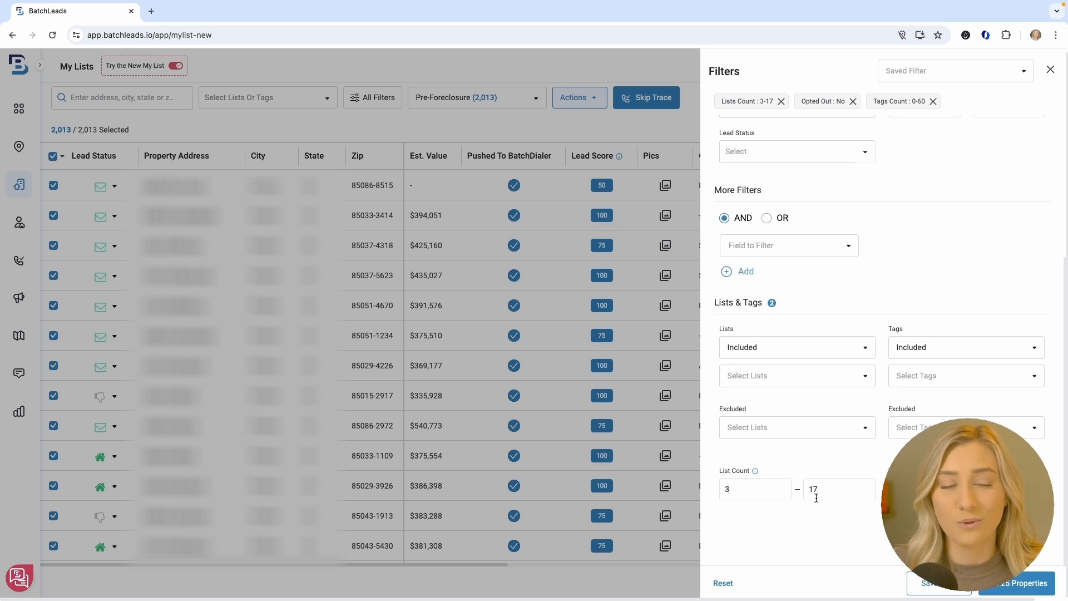
pyautogui.click(799, 372)
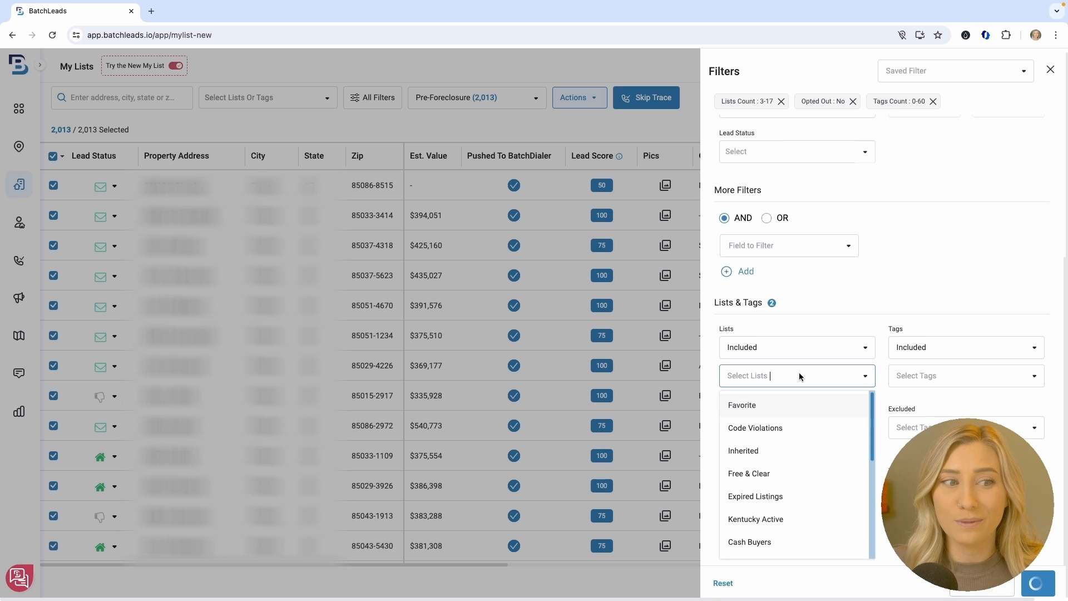
pyautogui.scroll(-5, 797, 520)
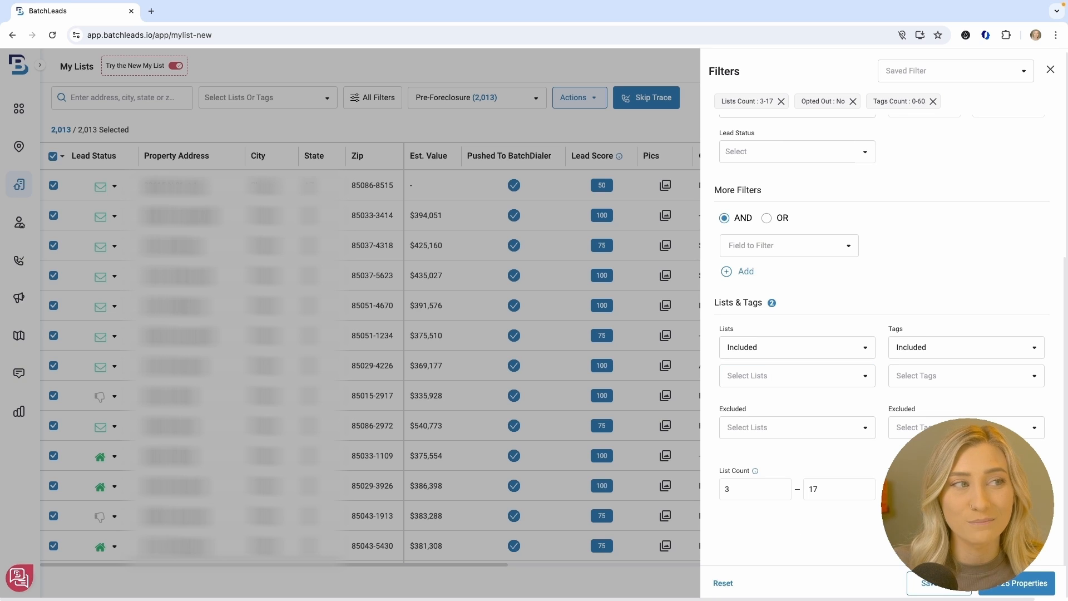
pyautogui.click(1026, 587)
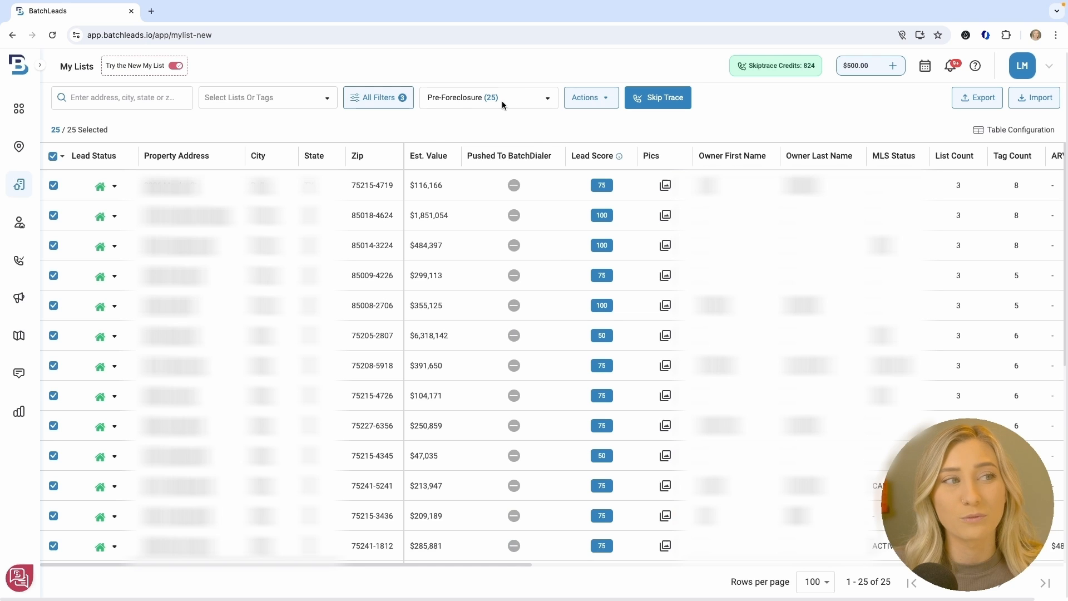
# Drop the Pre-Foreclosure quick filter and reapply filters, leaving 211 properties
pyautogui.click(502, 102)
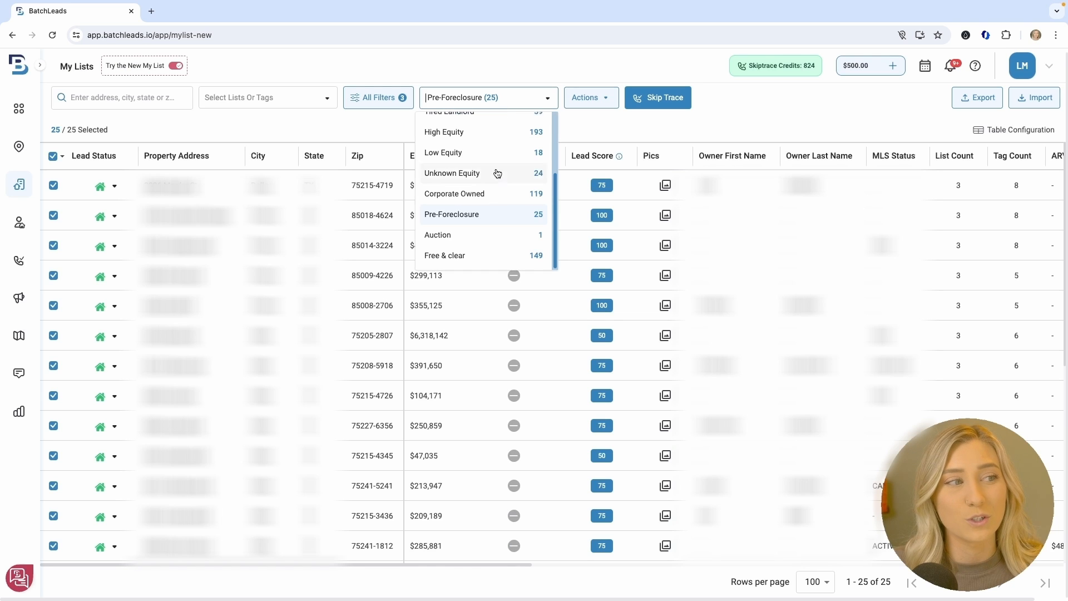
pyautogui.click(490, 216)
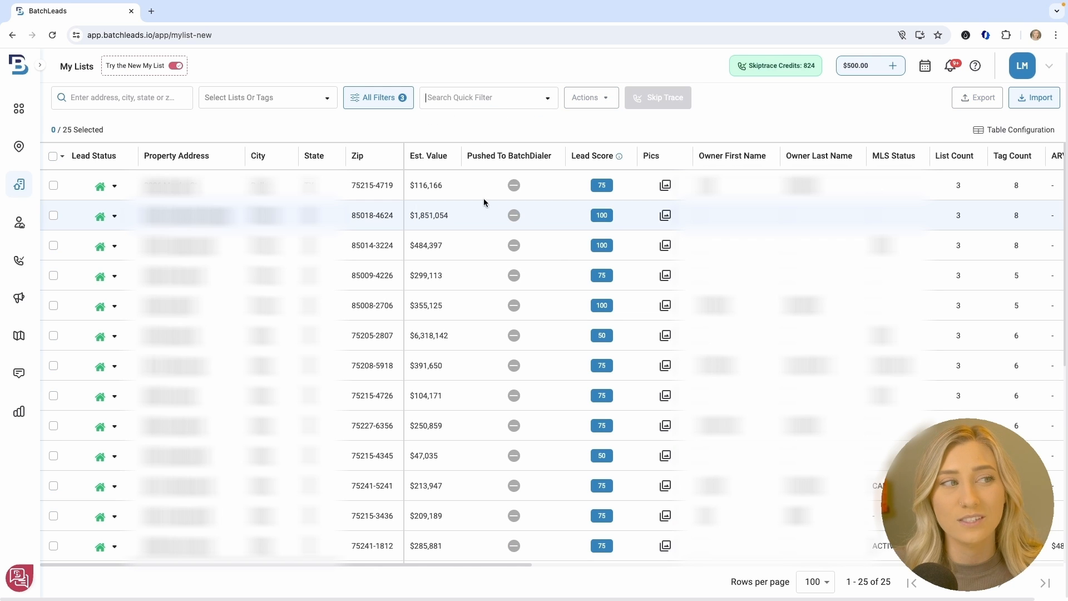
pyautogui.click(377, 99)
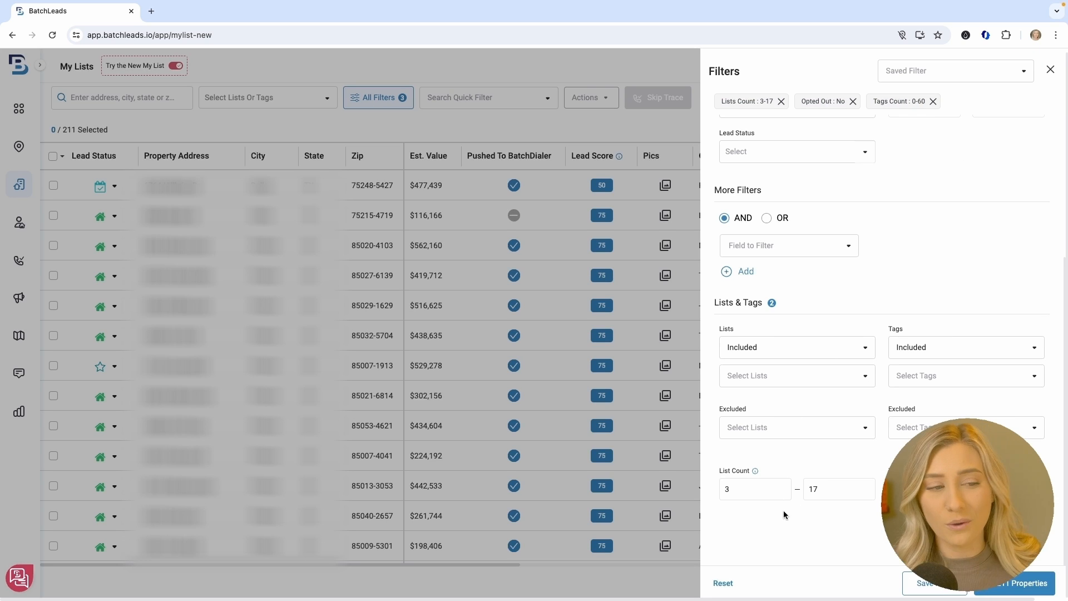
pyautogui.click(1013, 585)
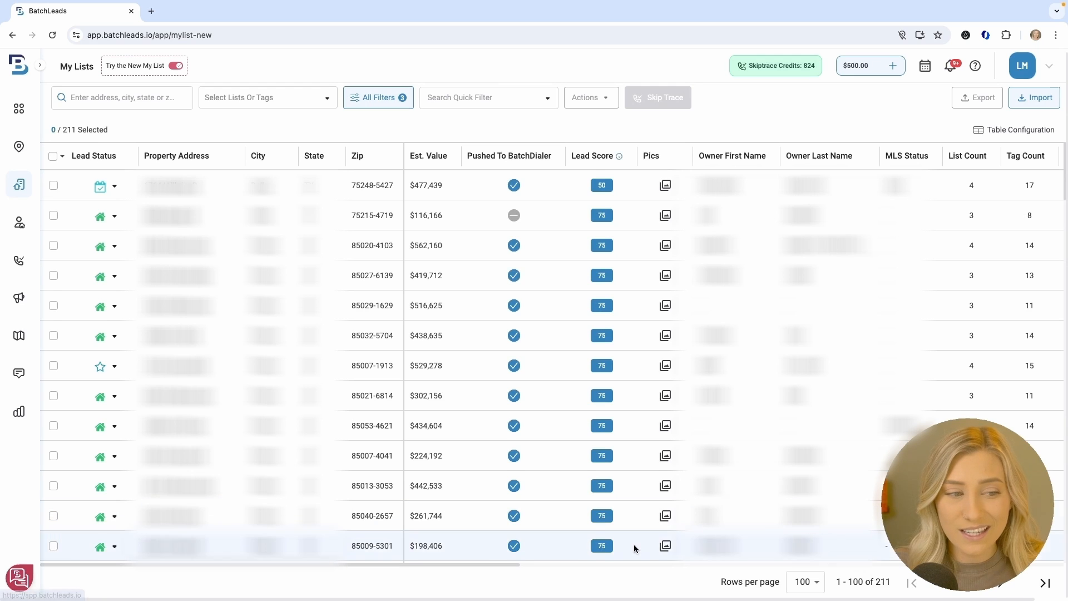
pyautogui.moveTo(490, 563); pyautogui.dragTo(616, 562)
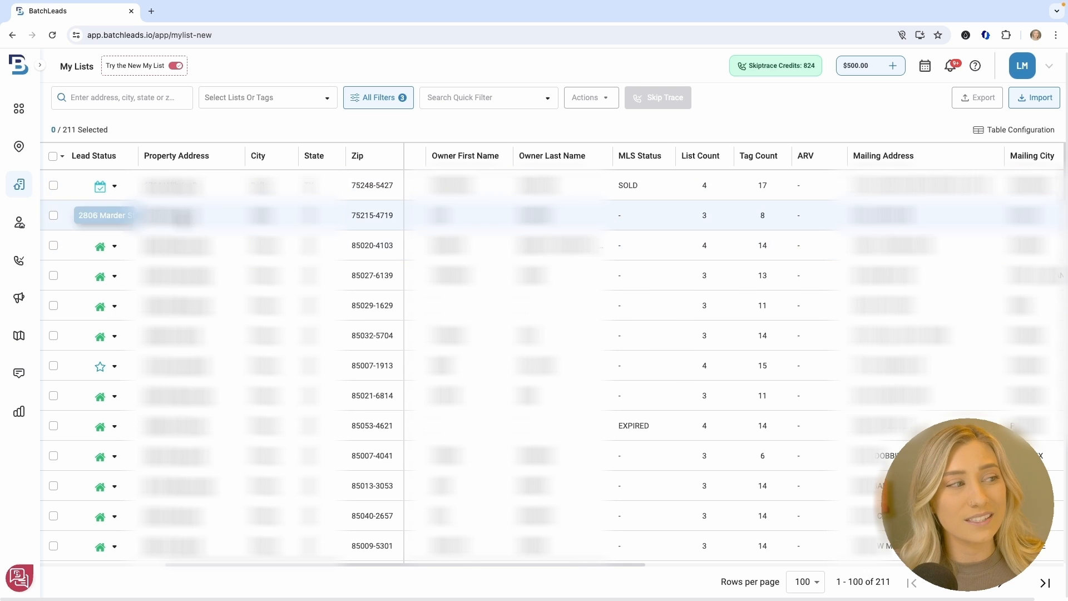
# Open the Dallas property's details and review its Lists/Tags: 3 lists and 8 tags
pyautogui.click(182, 217)
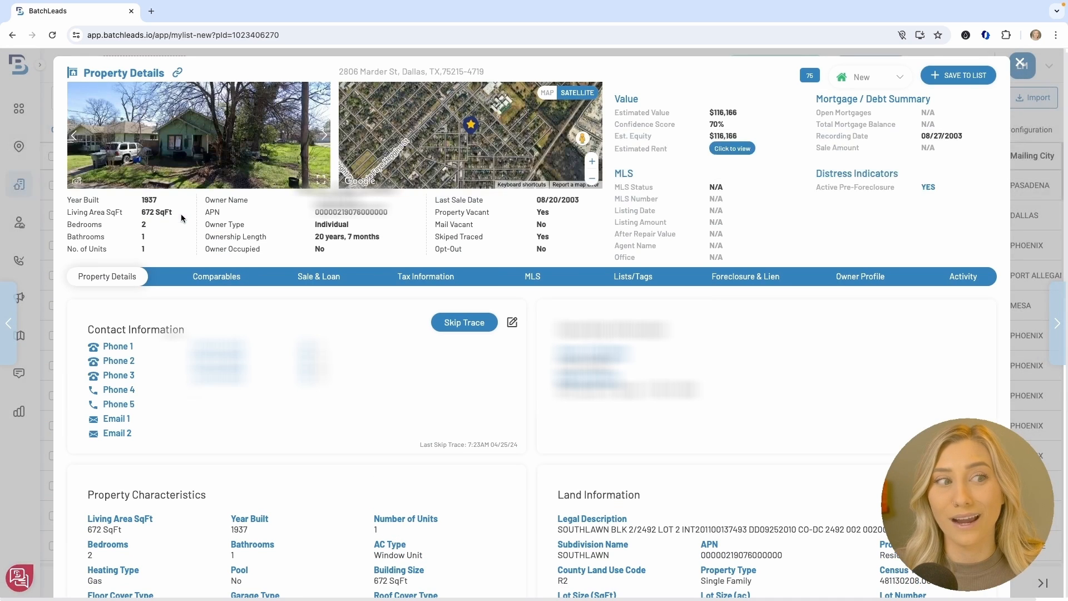
pyautogui.click(632, 269)
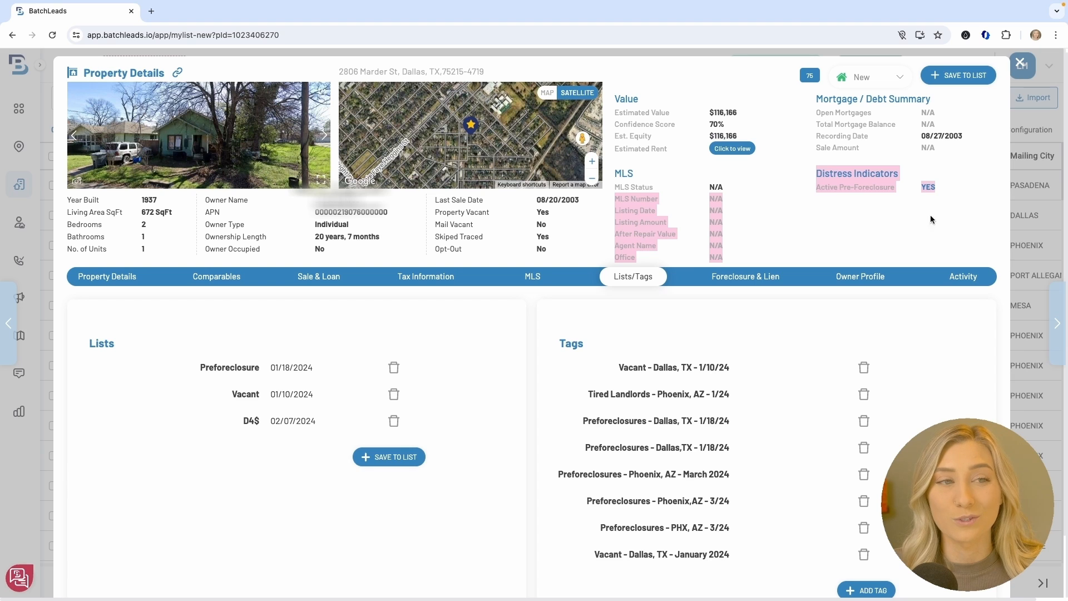
pyautogui.click(114, 276)
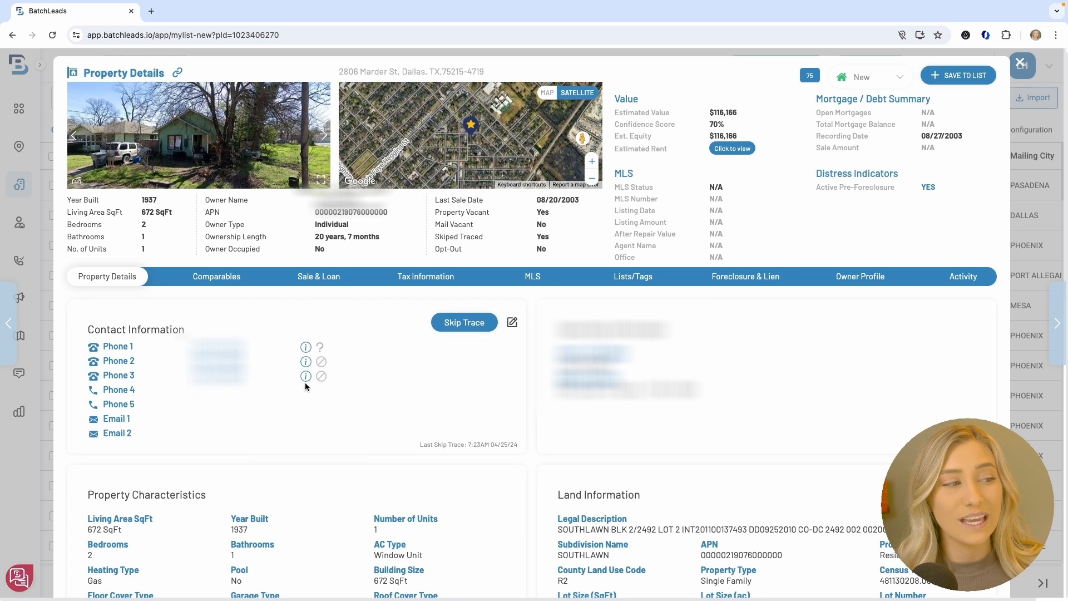
# Look over the property's contact details and open its Comparables & Comp Calculator
pyautogui.scroll(-4, 516, 375)
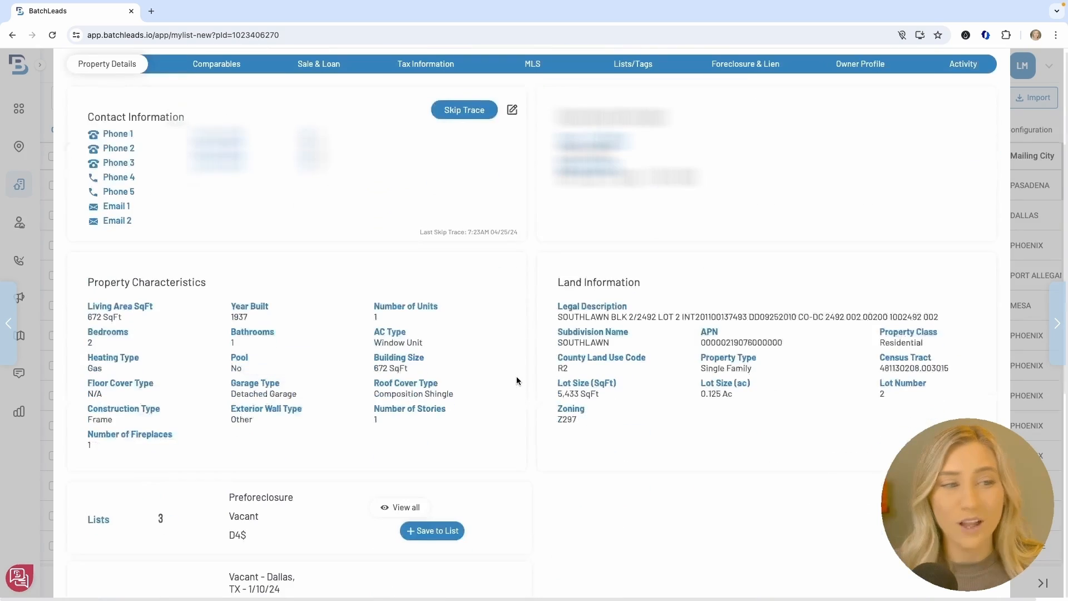
pyautogui.scroll(-8, 516, 381)
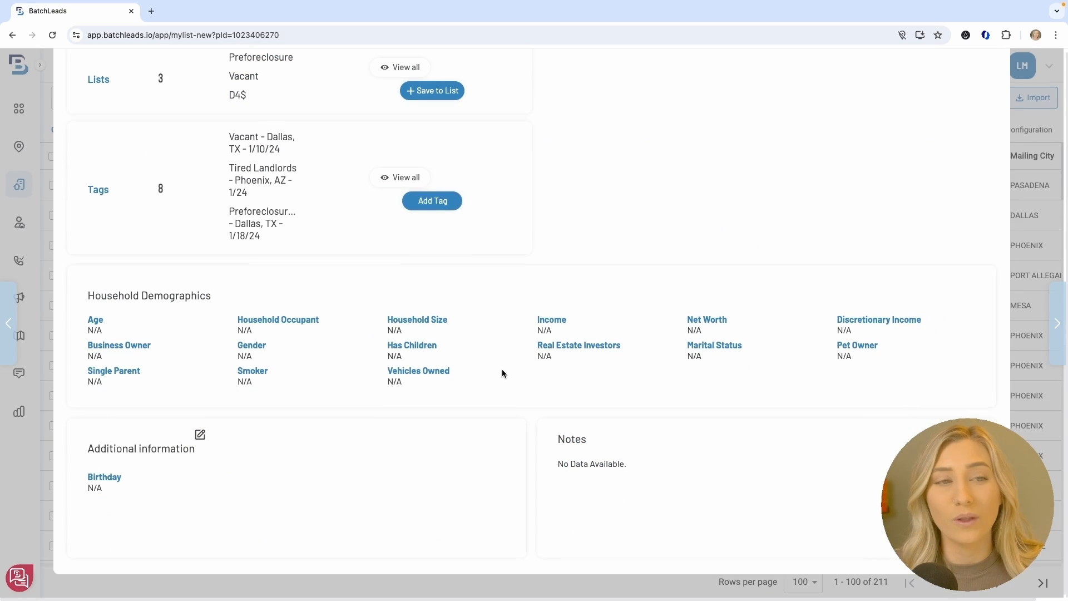
pyautogui.scroll(12, 616, 396)
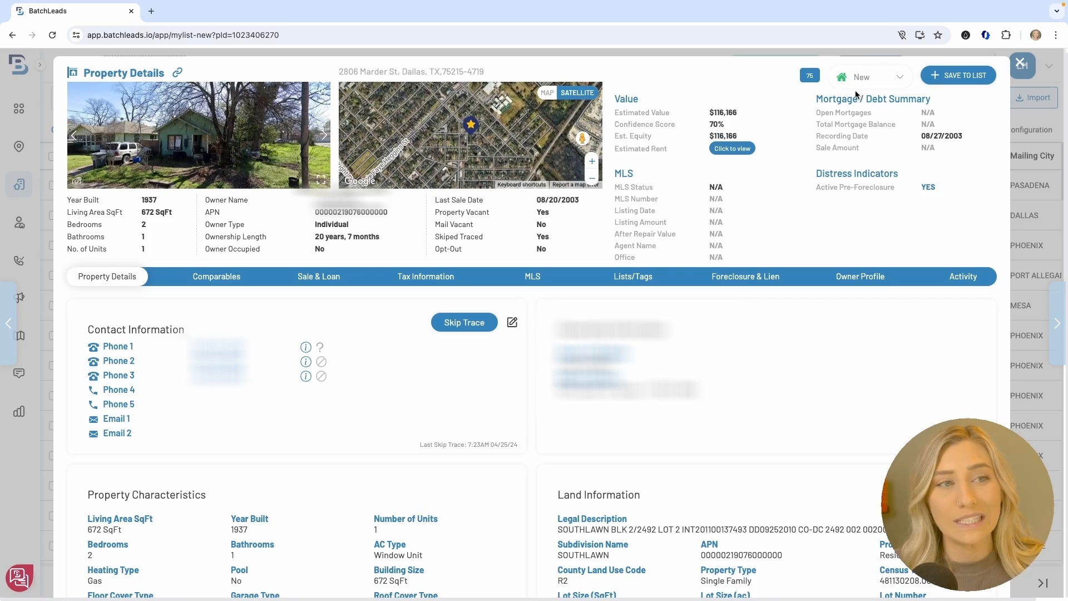
pyautogui.click(245, 274)
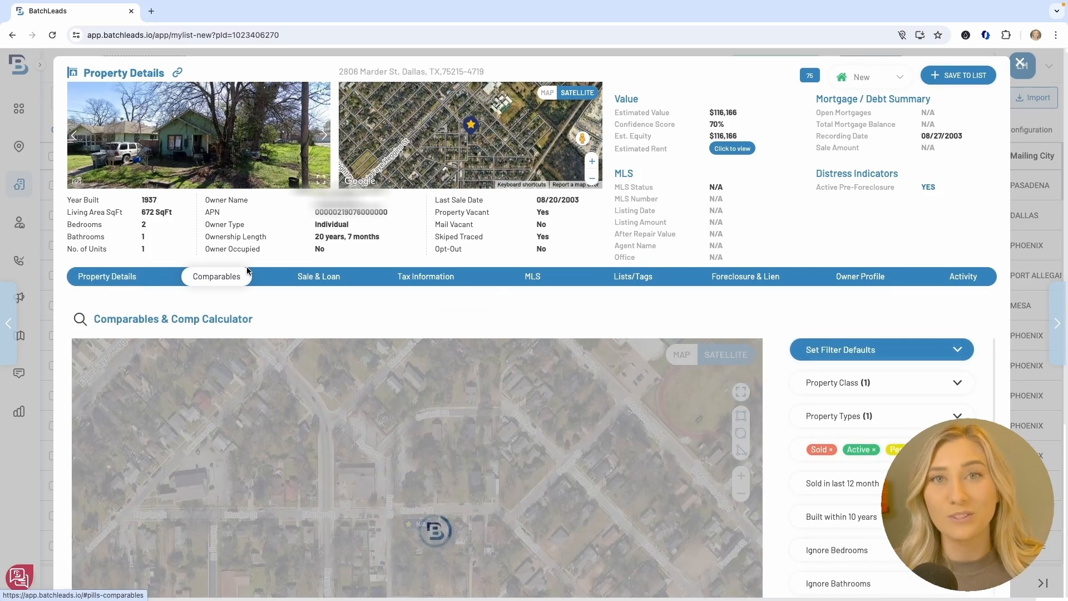
# Review the Dallas property's sale and loan history, tax information and MLS listing details
pyautogui.scroll(-5, 496, 292)
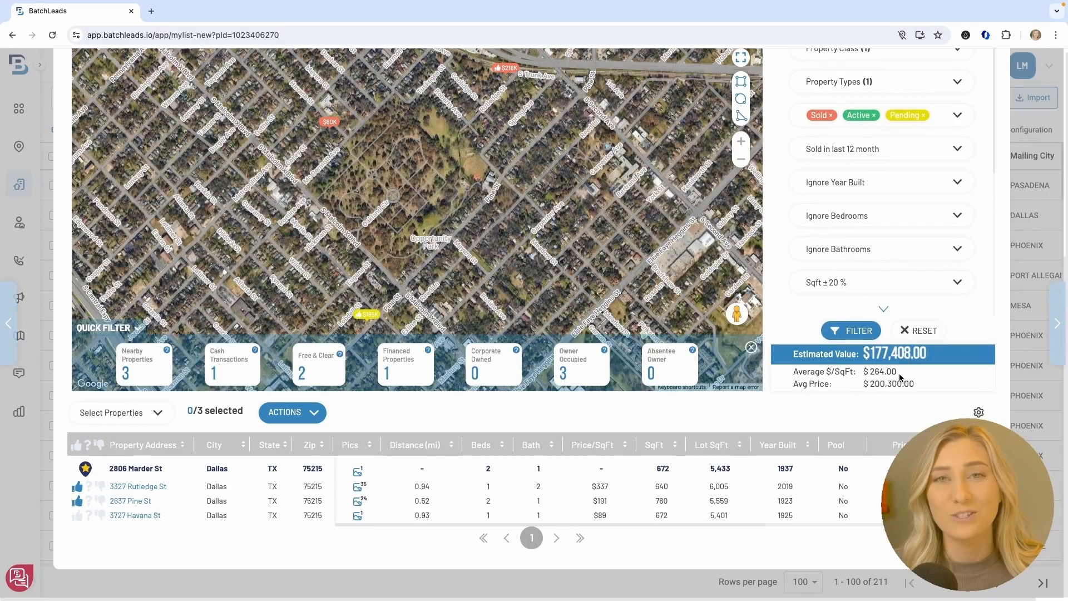
pyautogui.scroll(5, 834, 362)
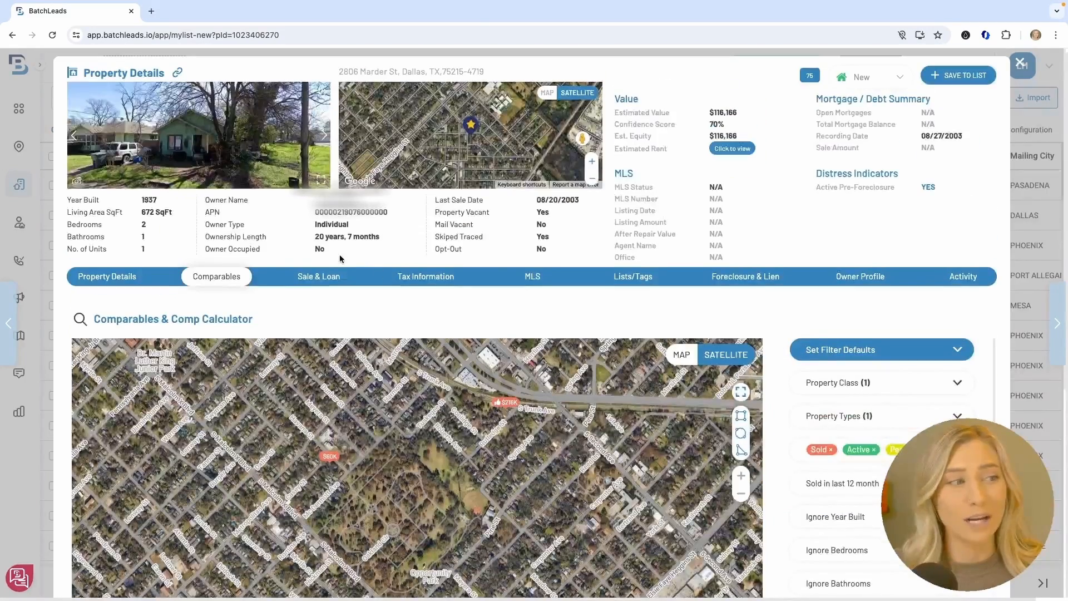
pyautogui.click(319, 276)
pyautogui.scroll(-4, 469, 310)
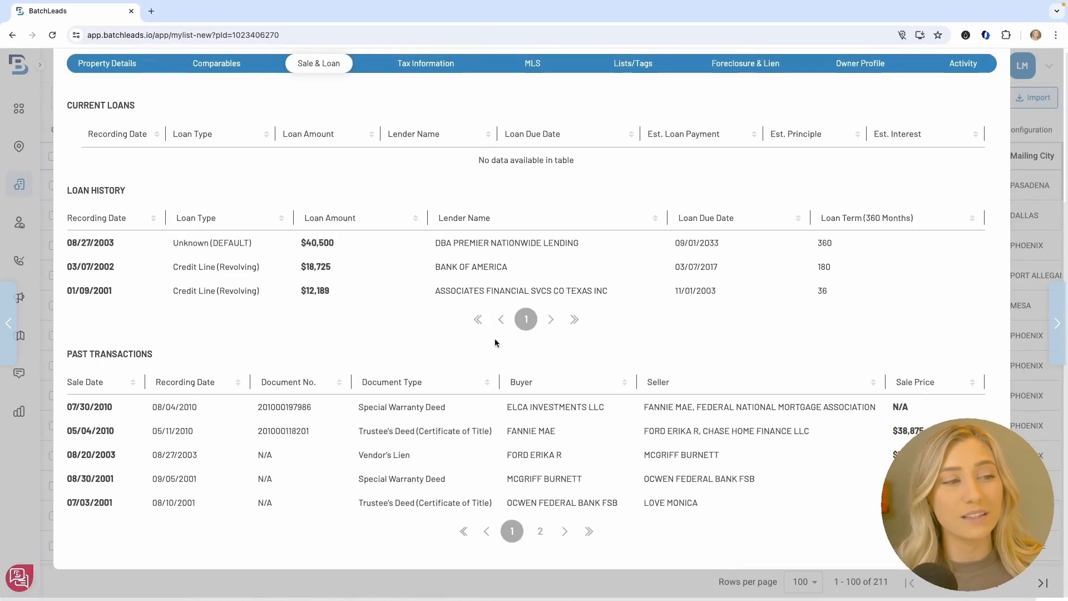
pyautogui.scroll(4, 409, 501)
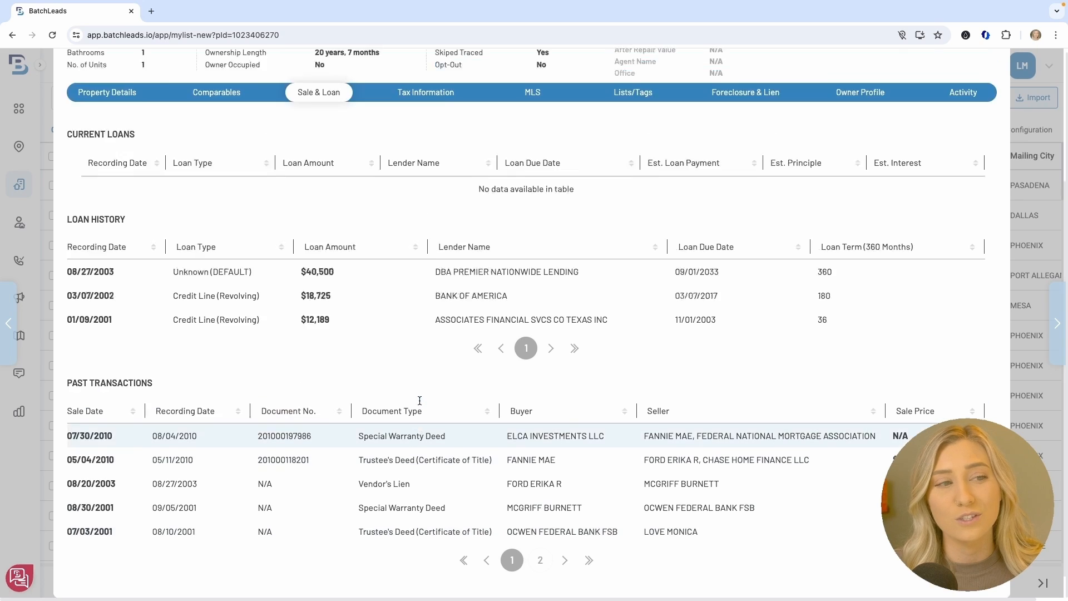
pyautogui.click(440, 272)
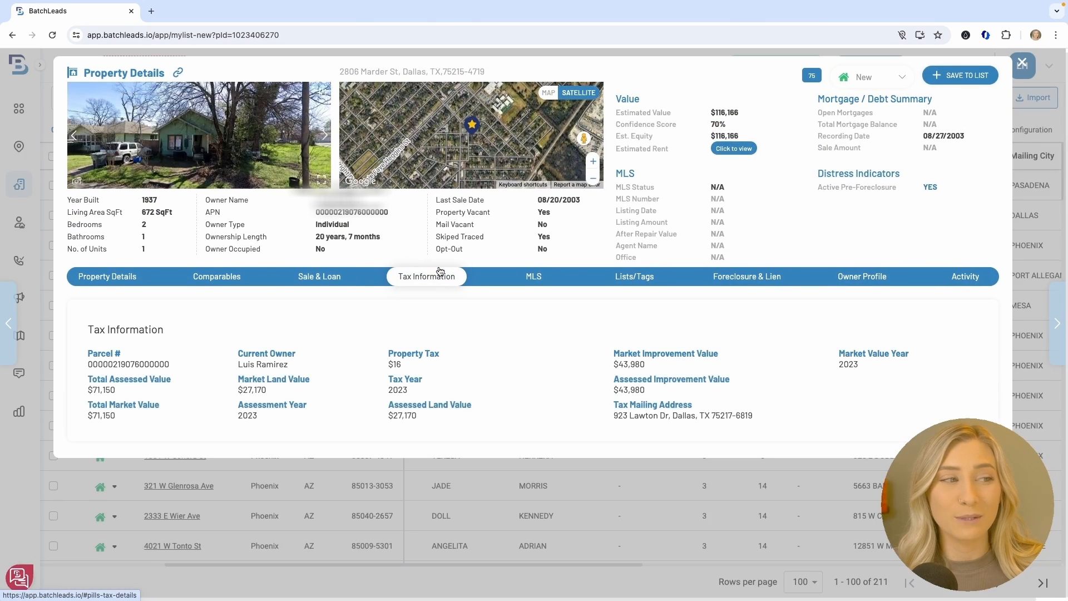
pyautogui.click(526, 278)
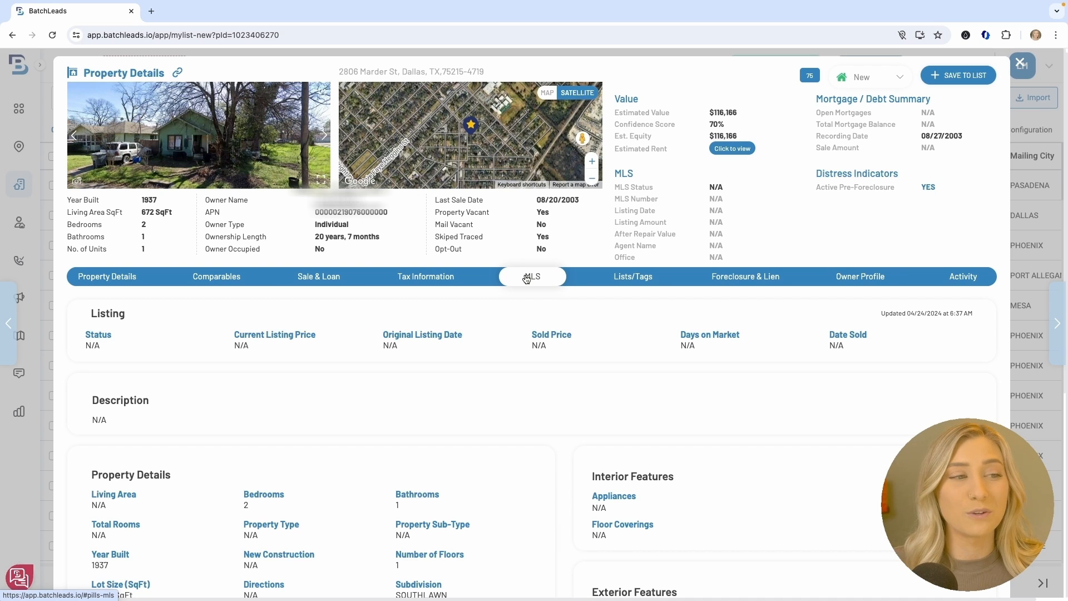
# Check the foreclosure, owner profile and activity records, then close Property Details
pyautogui.scroll(-5, 528, 343)
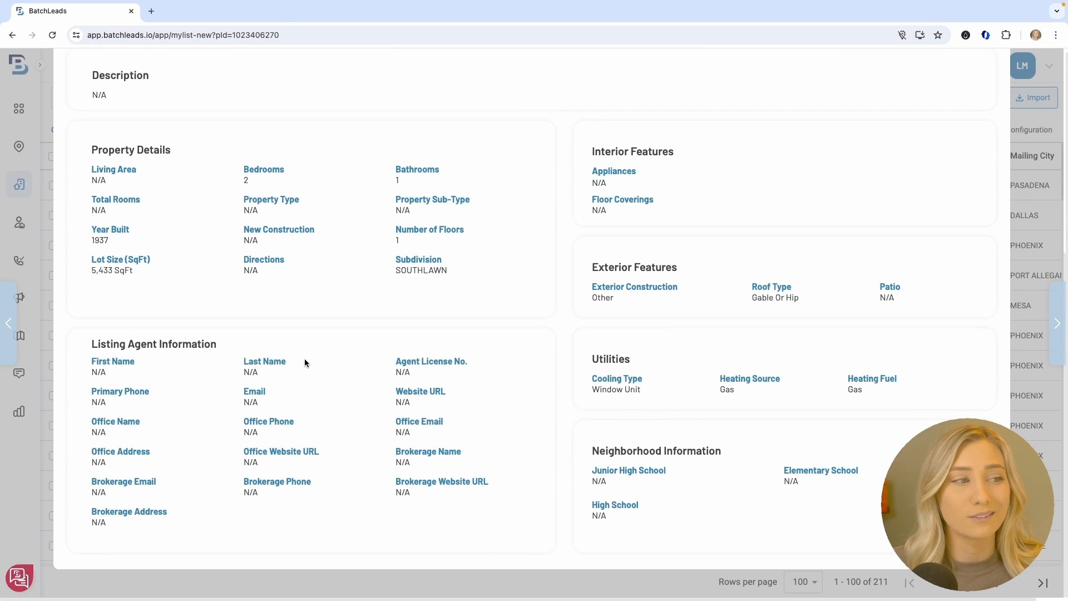
pyautogui.scroll(3, 519, 382)
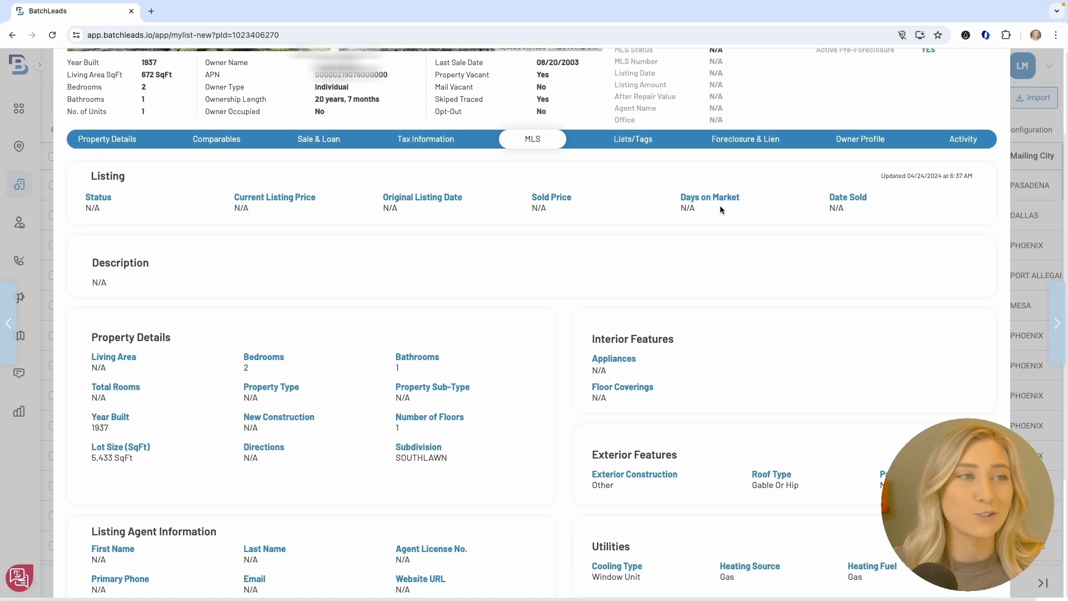
pyautogui.click(756, 141)
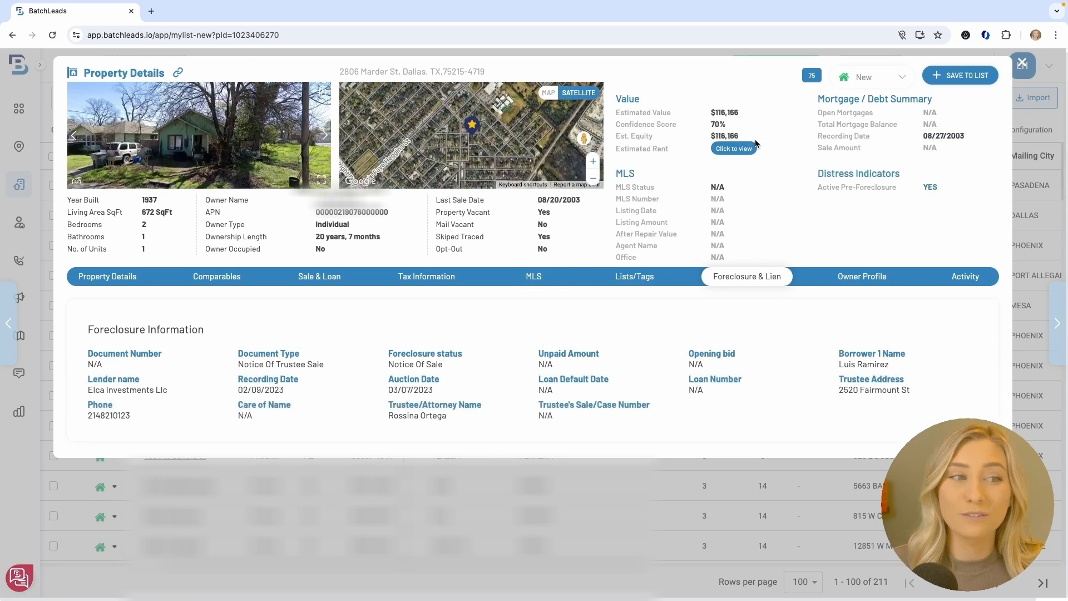
pyautogui.click(875, 278)
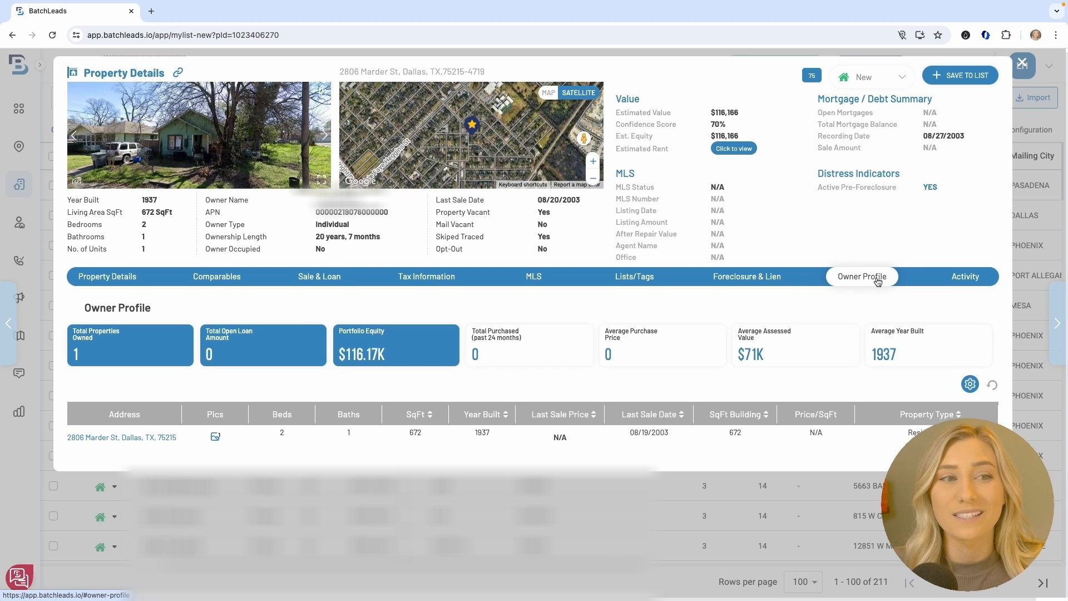
pyautogui.click(952, 281)
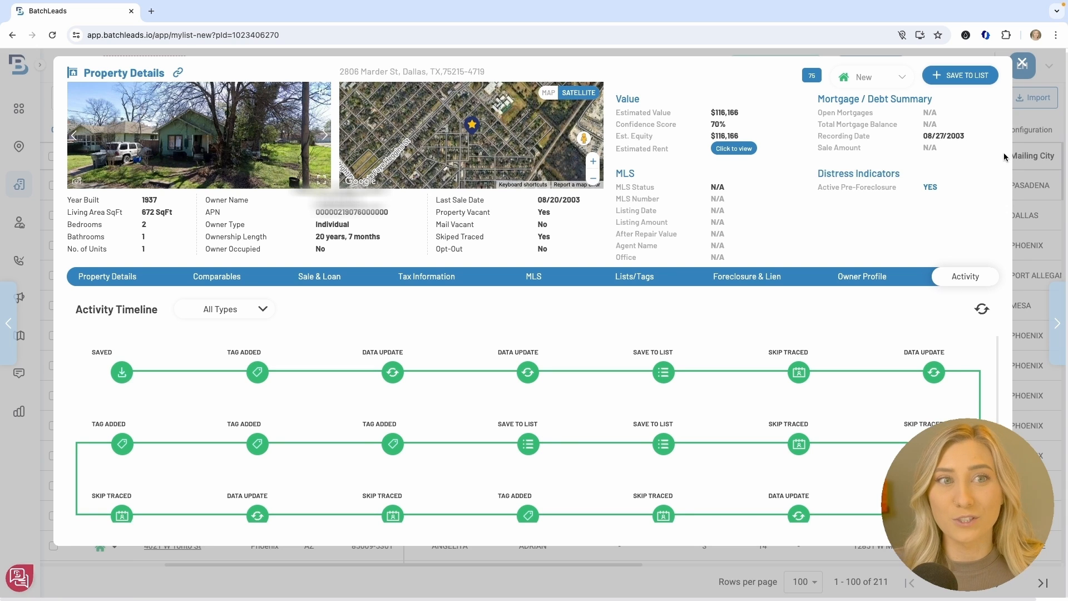
pyautogui.click(1023, 62)
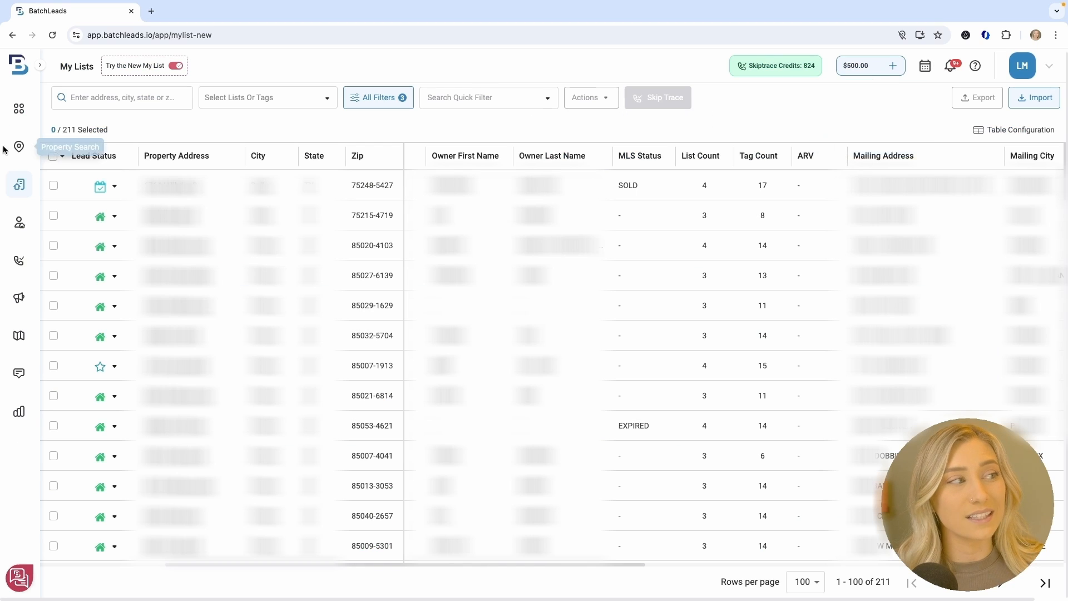
# Select all 211 filtered records on My Lists and show the bulk Actions list
pyautogui.click(62, 157)
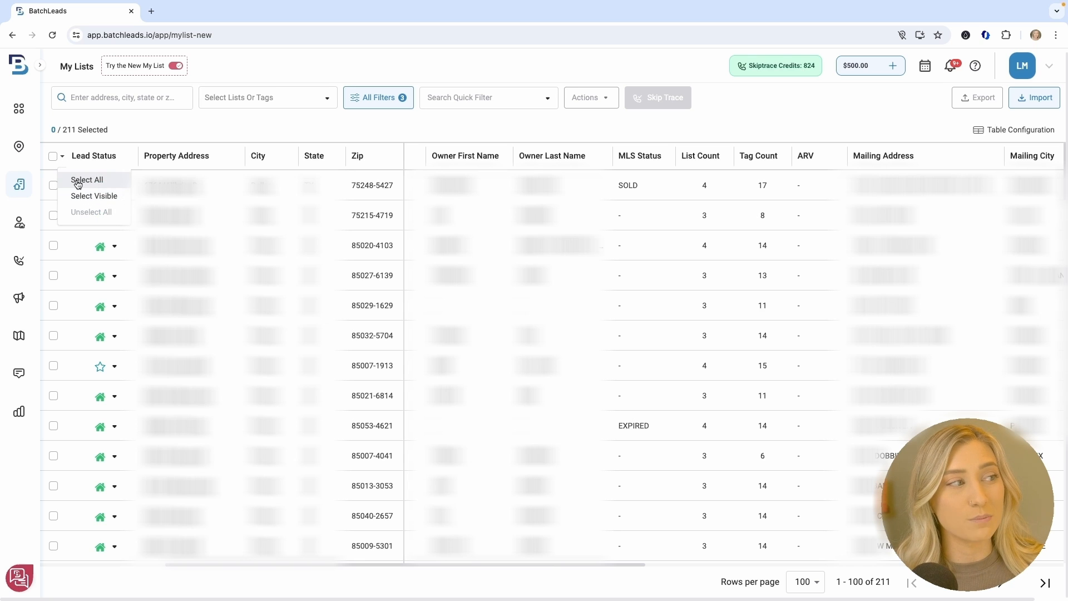
pyautogui.click(78, 182)
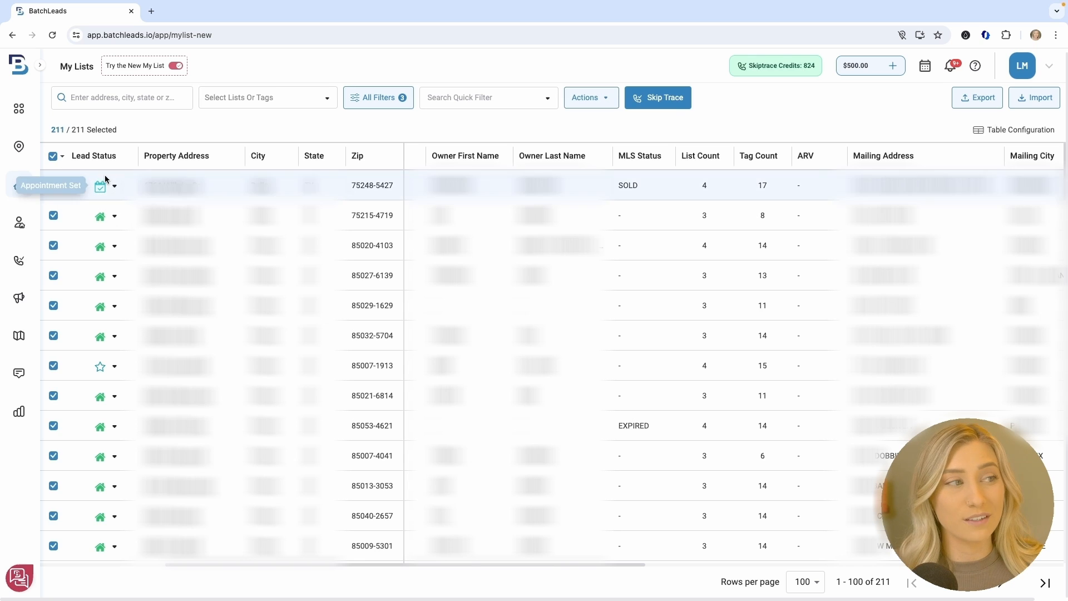
pyautogui.click(583, 99)
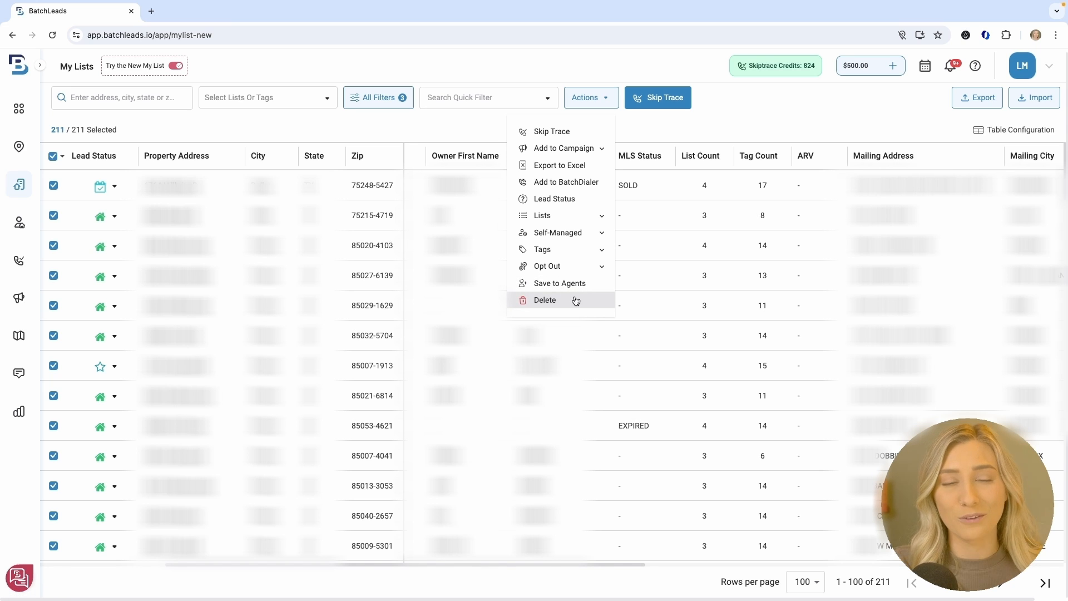
# Submit a $0.00 skip trace of the 211 selected records under the filename 'skip trace'
pyautogui.click(551, 132)
pyautogui.click(523, 121)
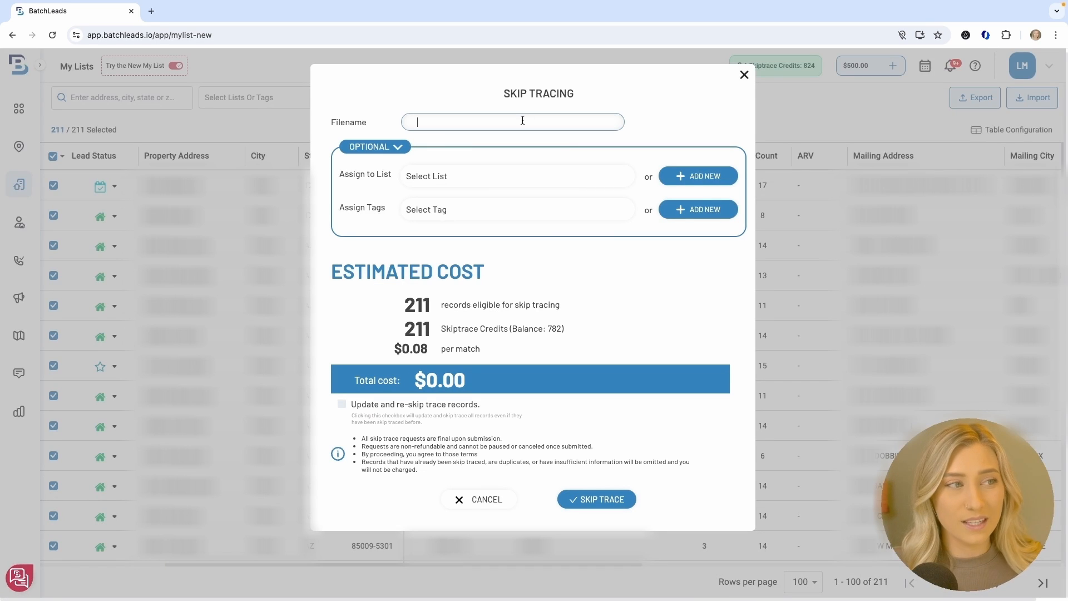
pyautogui.write('skip trace')
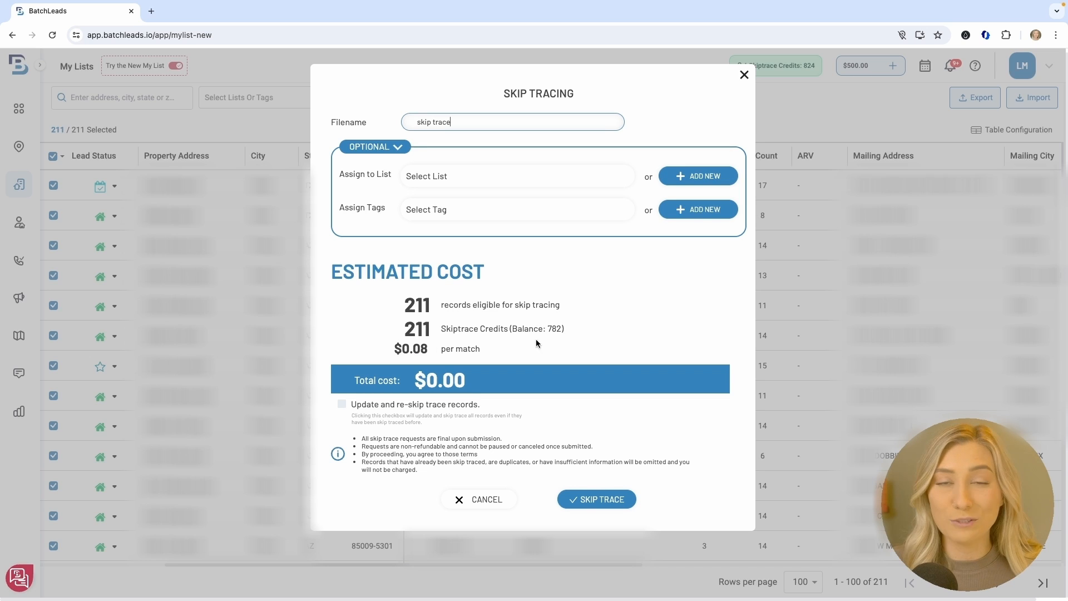
pyautogui.moveTo(563, 329); pyautogui.dragTo(440, 329)
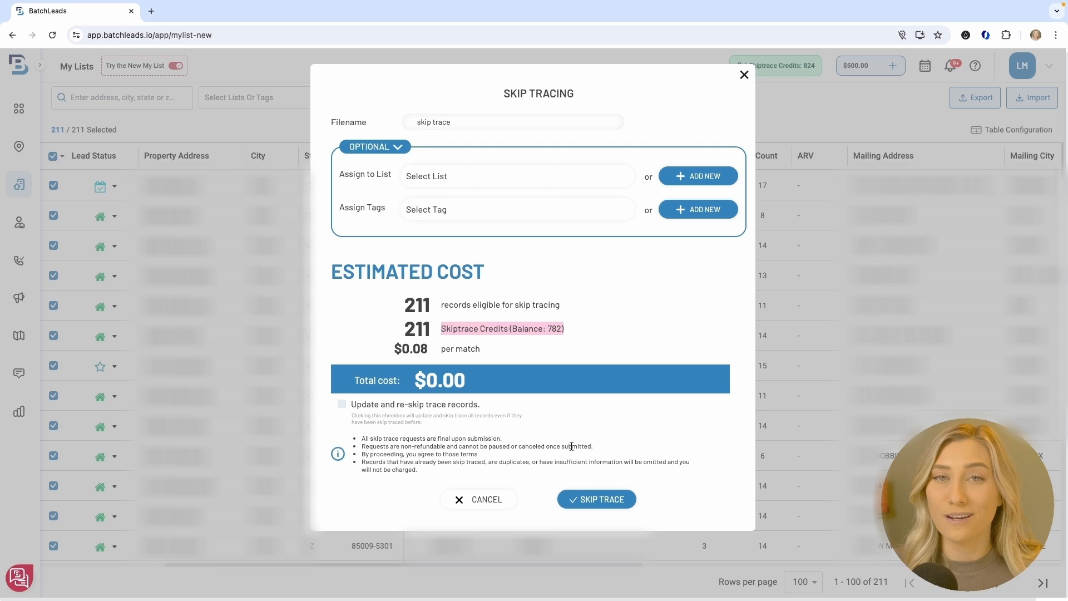
pyautogui.click(599, 500)
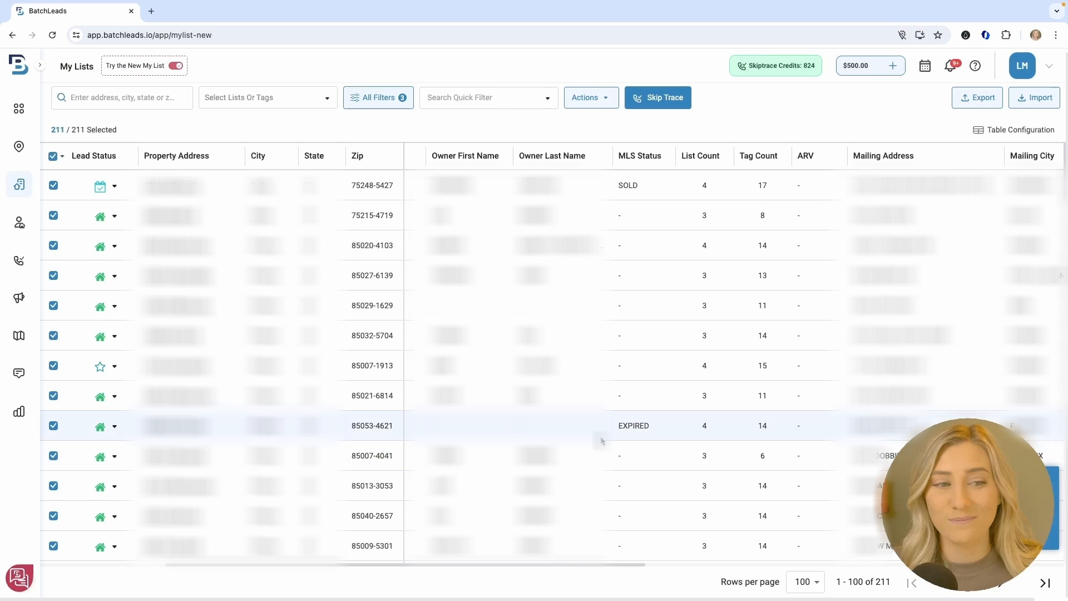
# Check the skip tracing history for the new 211-record job, then return to My Lists
pyautogui.click(17, 263)
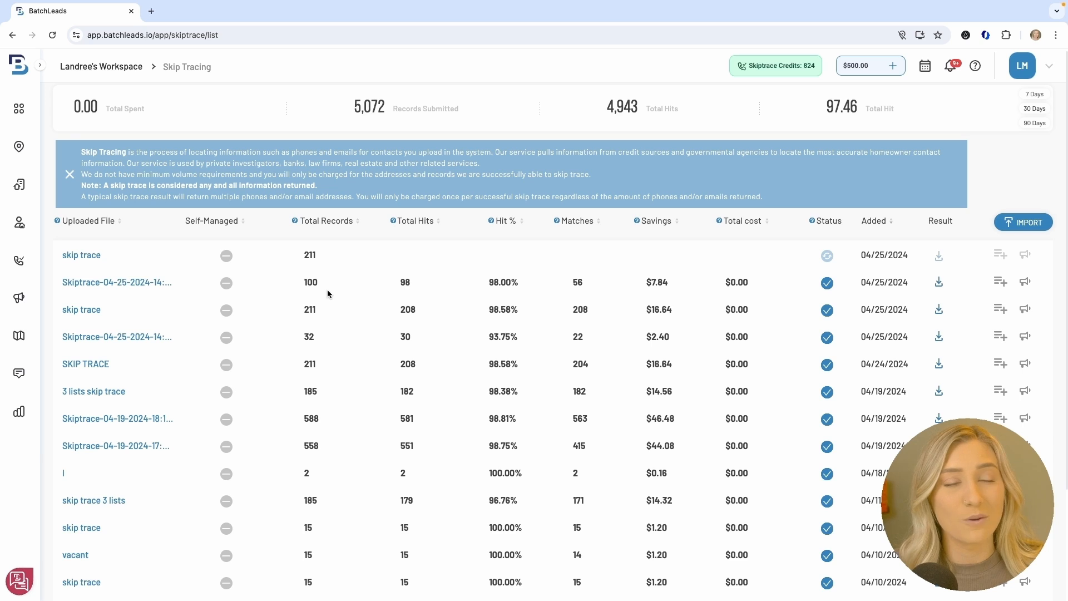
pyautogui.click(19, 186)
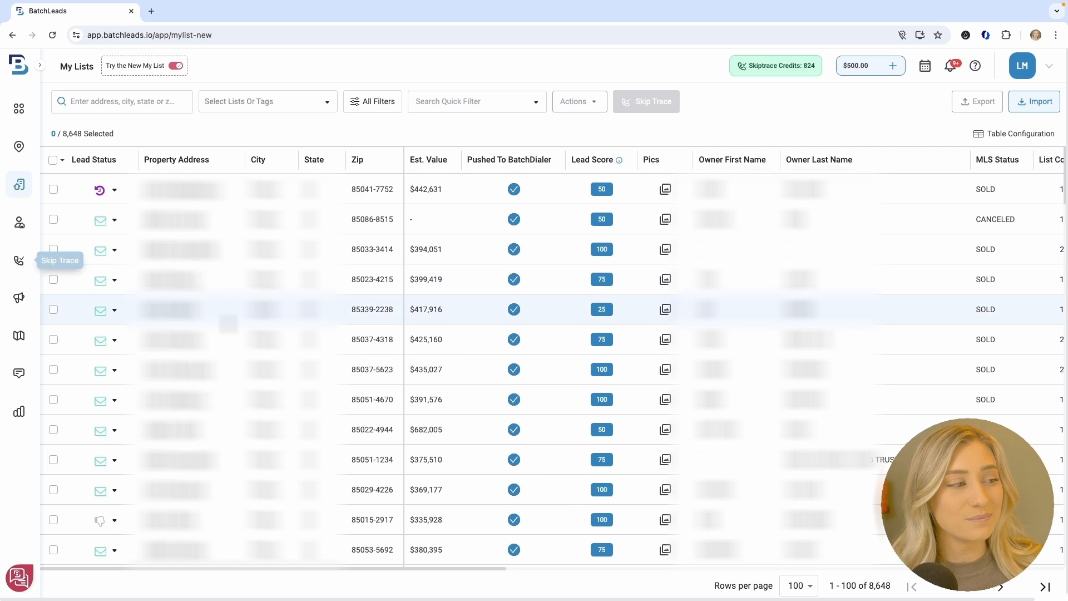
# Preview calling options for the lead in row 85015-2917 without calling, then go to Driving Routes
pyautogui.scroll(-1, 112, 462)
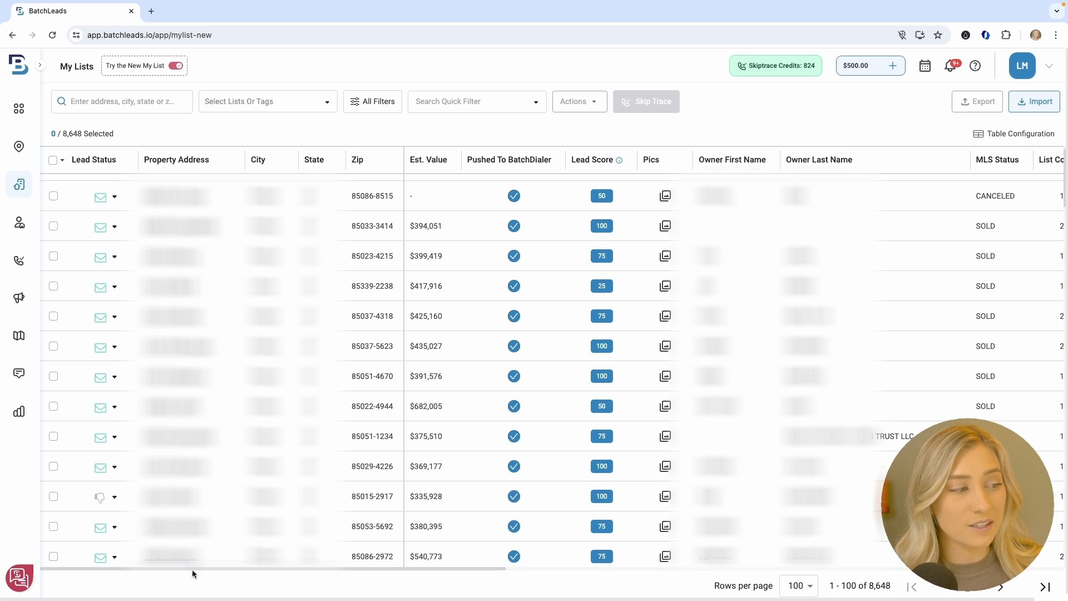
pyautogui.moveTo(192, 569); pyautogui.dragTo(644, 570)
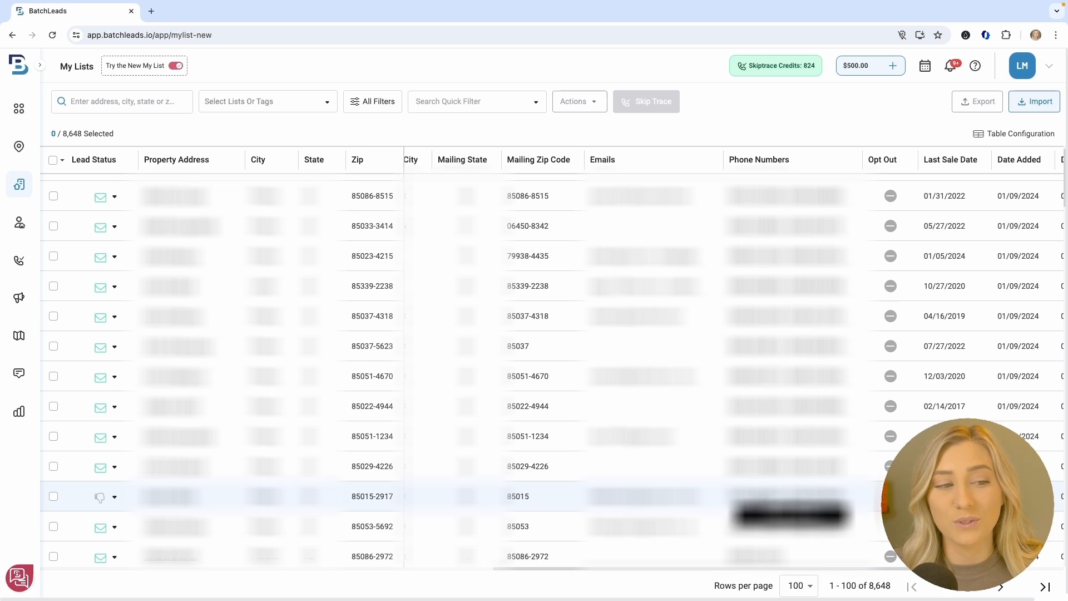
pyautogui.click(770, 503)
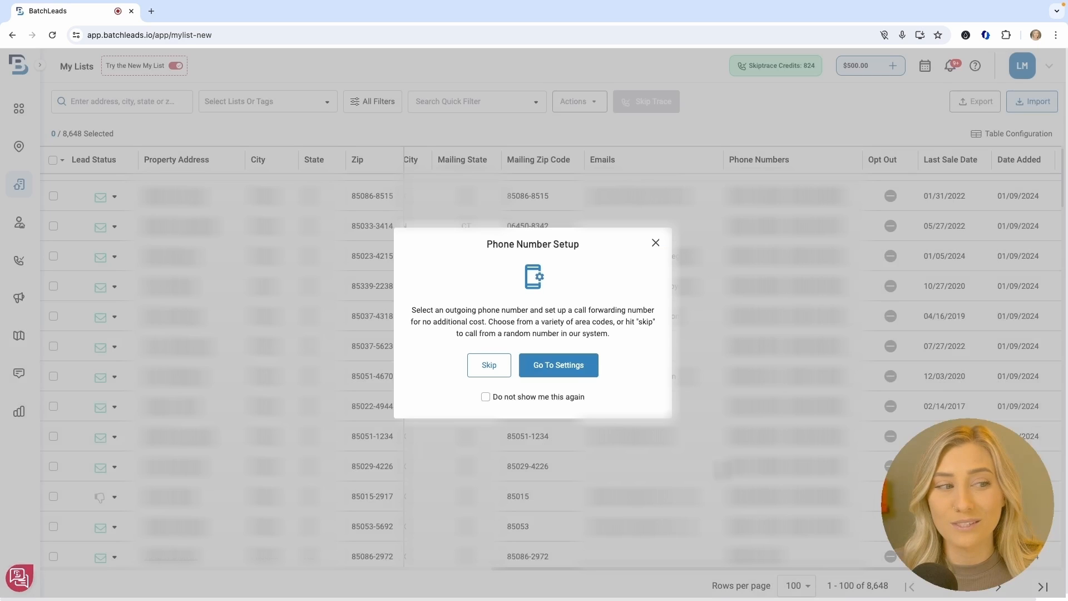
pyautogui.click(491, 368)
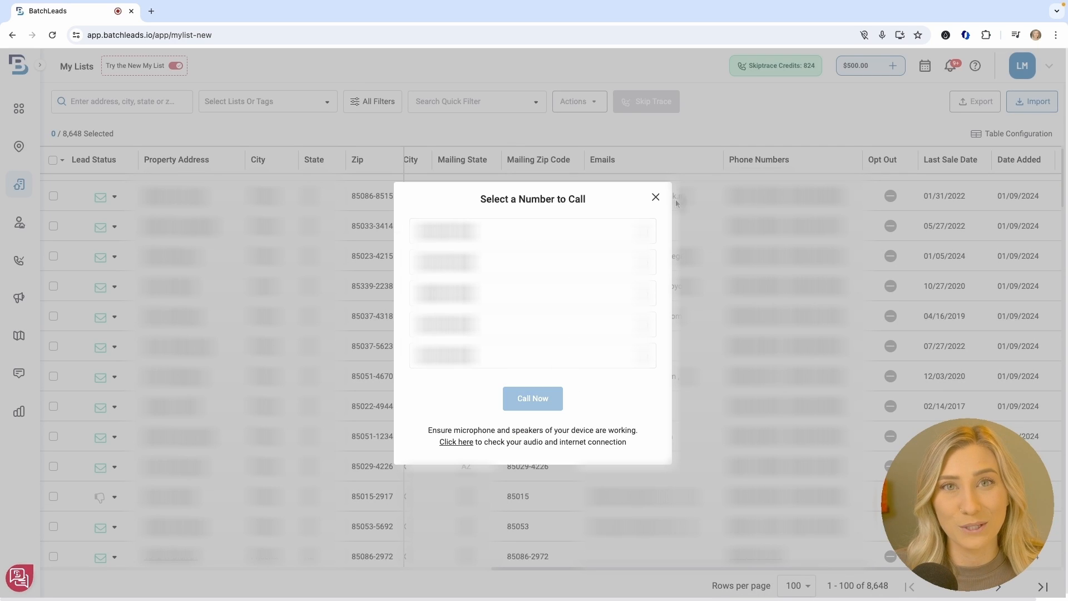
pyautogui.click(655, 199)
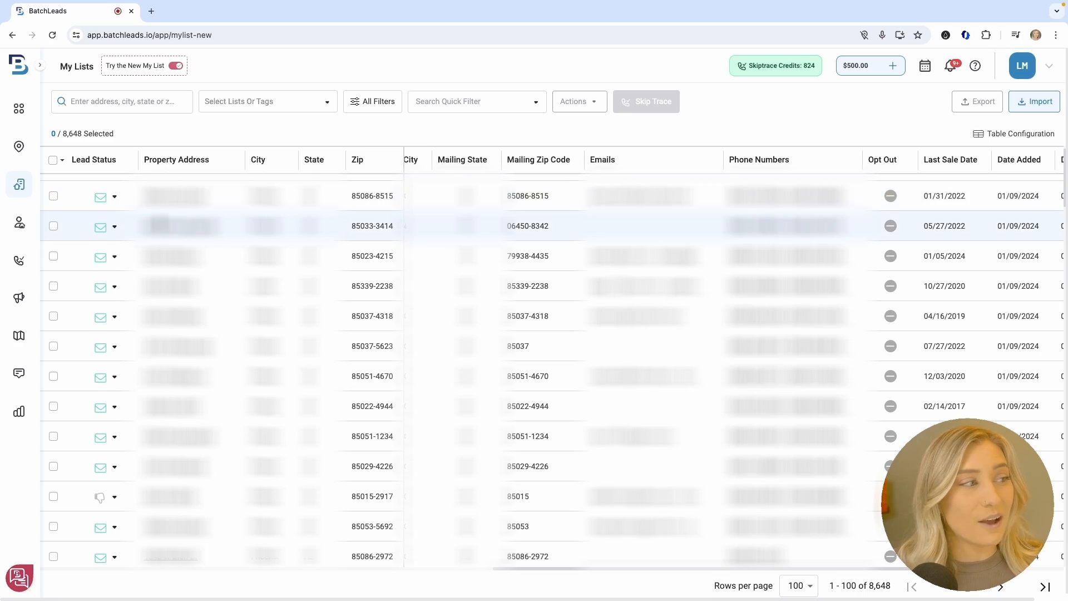
pyautogui.click(20, 336)
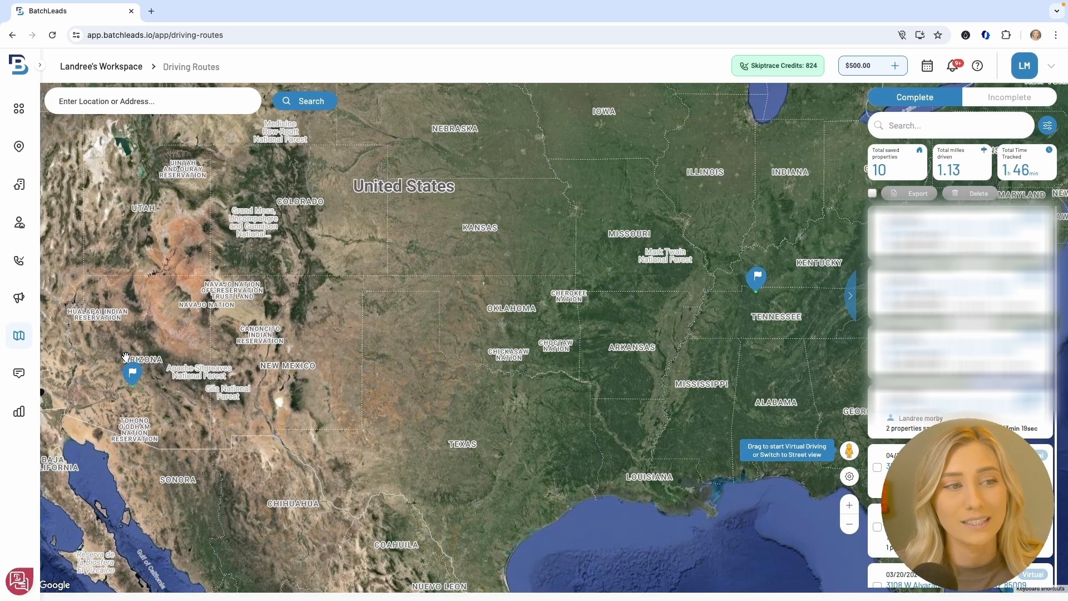
# Zoom the satellite map from the western US into W Roosevelt St and N 33rd Ave
pyautogui.click(850, 477)
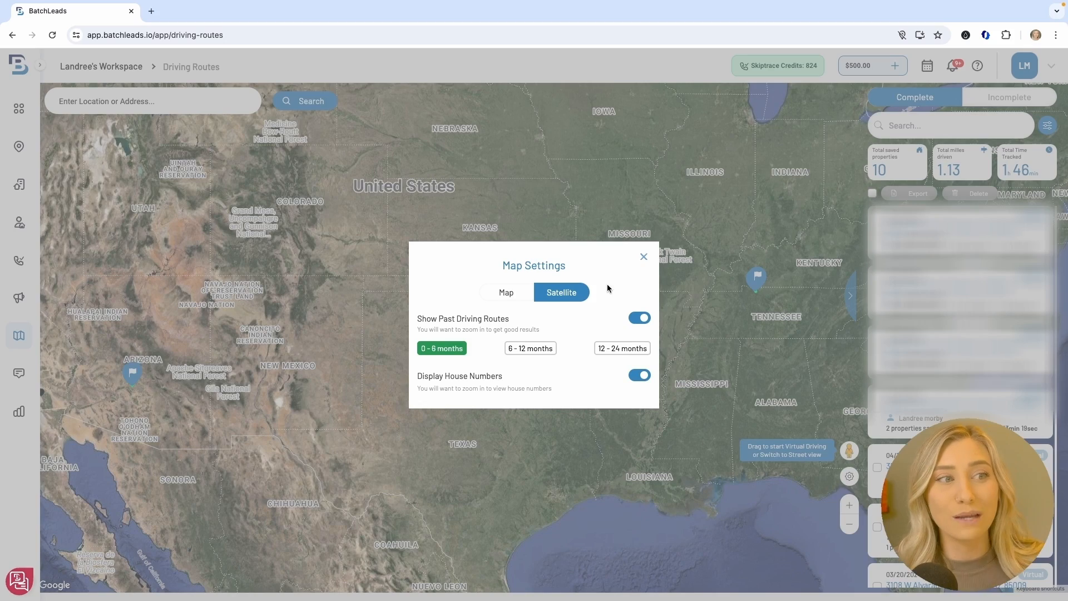
pyautogui.click(644, 258)
pyautogui.moveTo(364, 343); pyautogui.dragTo(690, 337)
pyautogui.scroll(5, 572, 370)
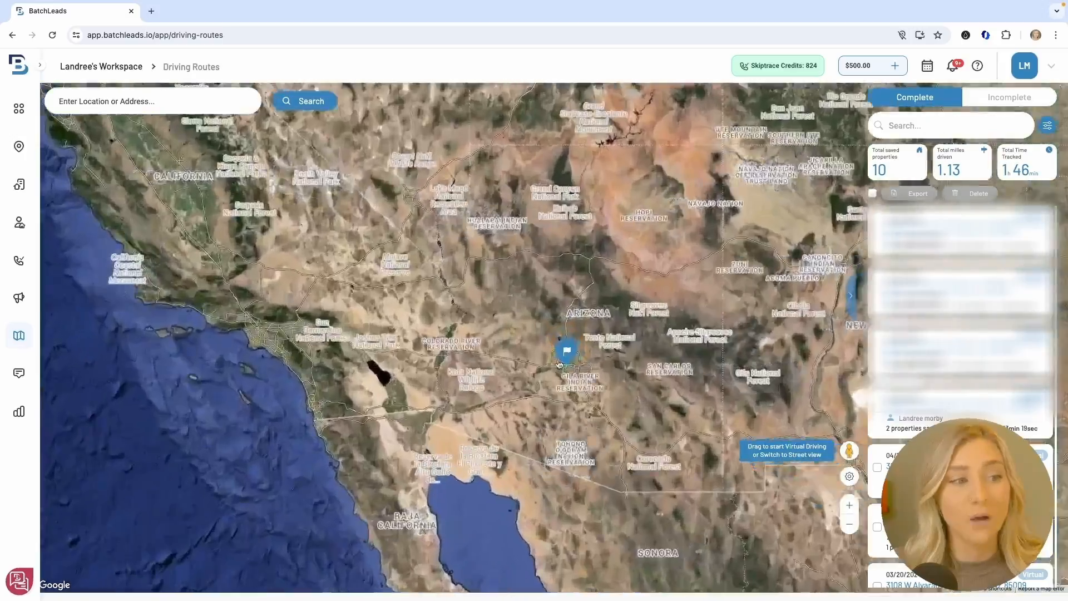
pyautogui.scroll(5, 572, 370)
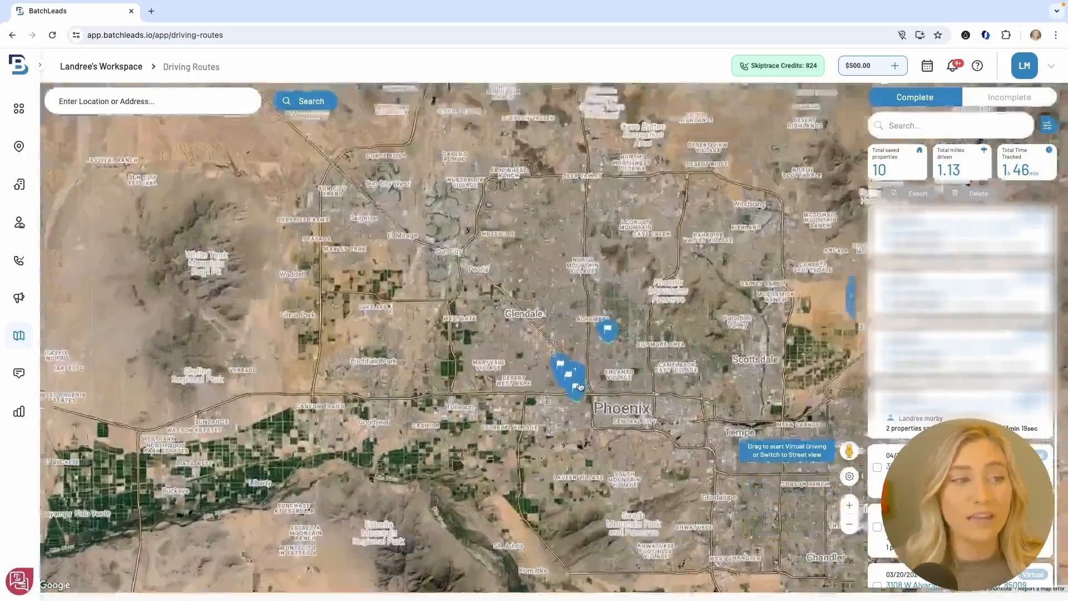
pyautogui.scroll(5, 578, 398)
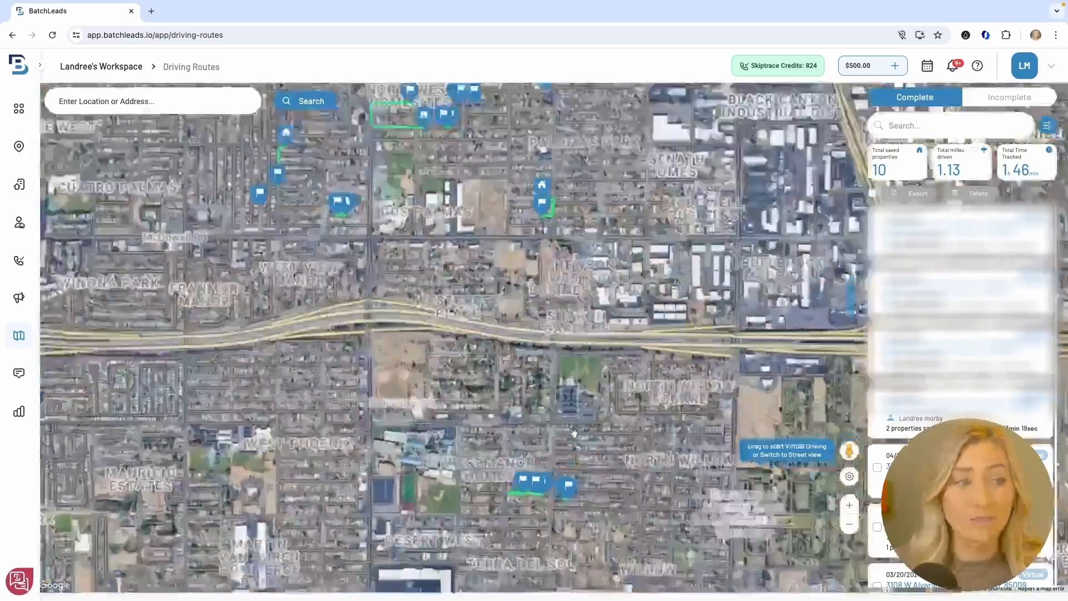
pyautogui.scroll(5, 563, 373)
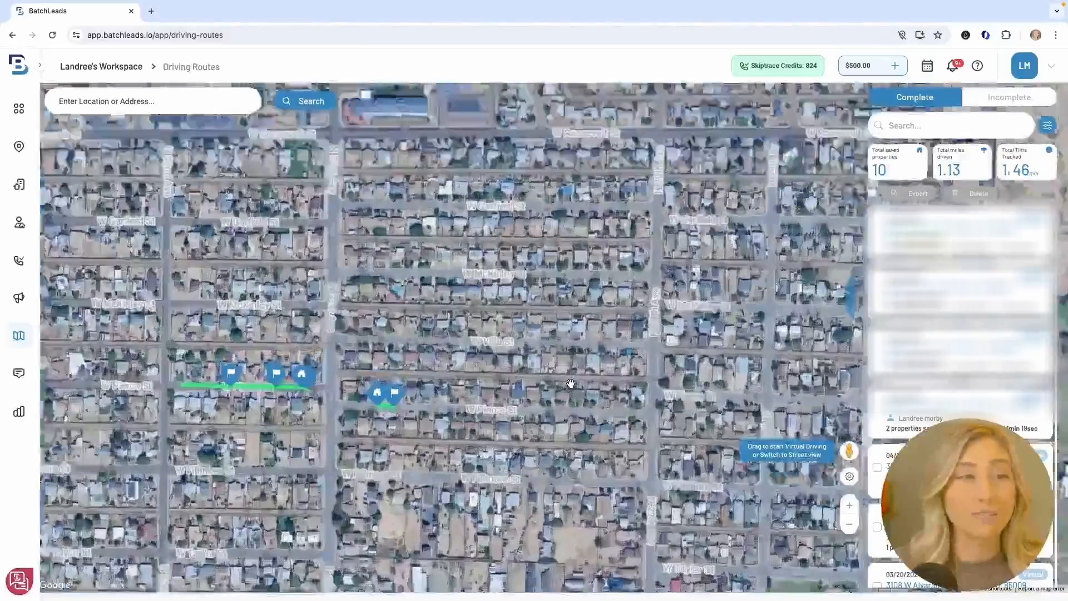
pyautogui.scroll(5, 537, 393)
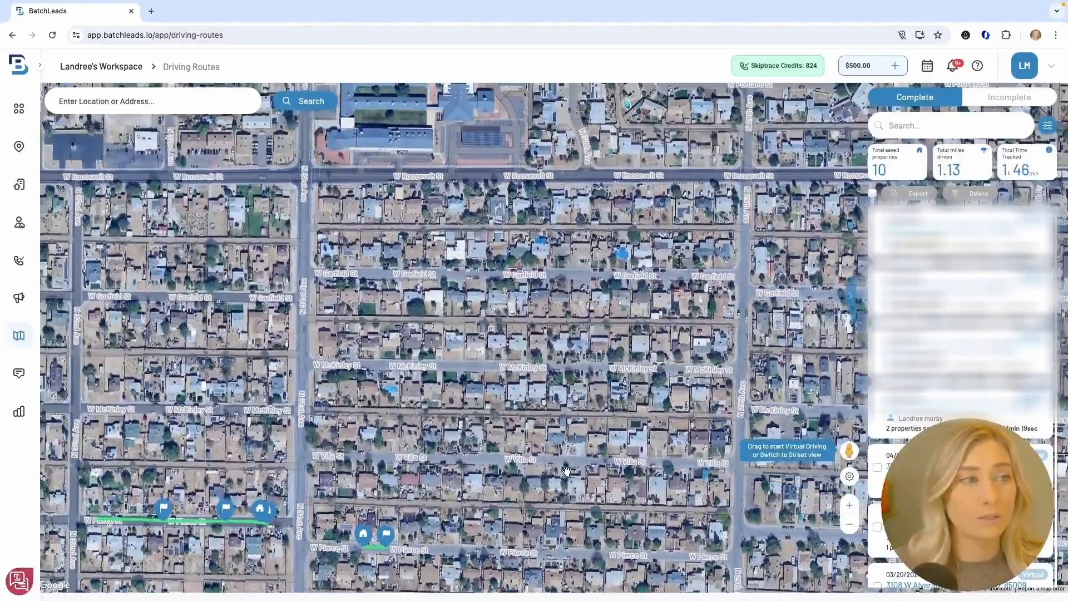
pyautogui.moveTo(566, 472); pyautogui.dragTo(794, 545)
pyautogui.moveTo(428, 329); pyautogui.dragTo(500, 376)
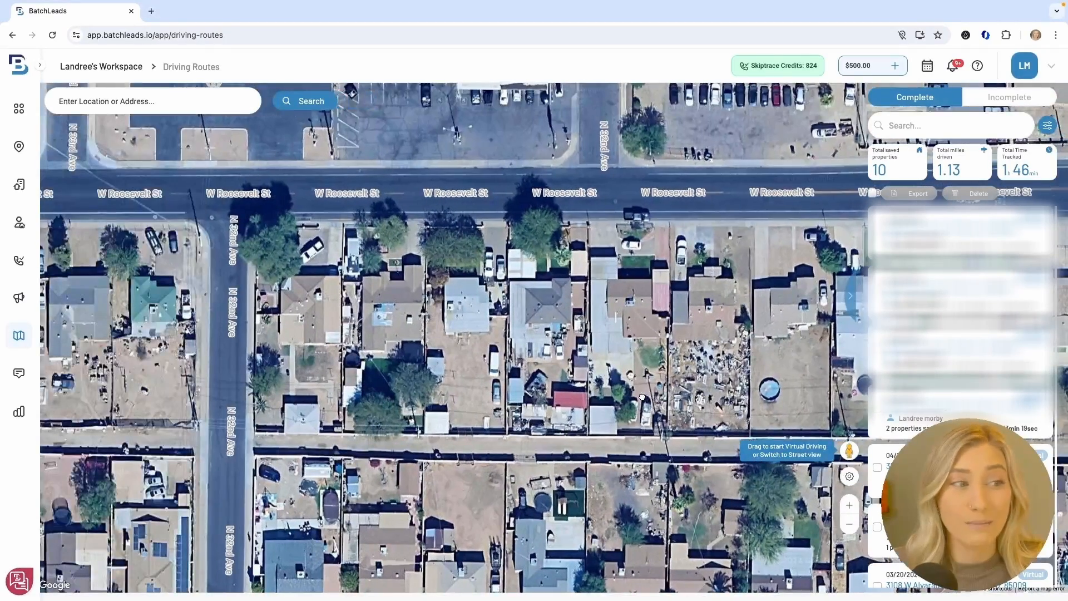
# Pan along W Roosevelt St past N 32nd Ave and drop into Street View there
pyautogui.moveTo(381, 344); pyautogui.dragTo(697, 343)
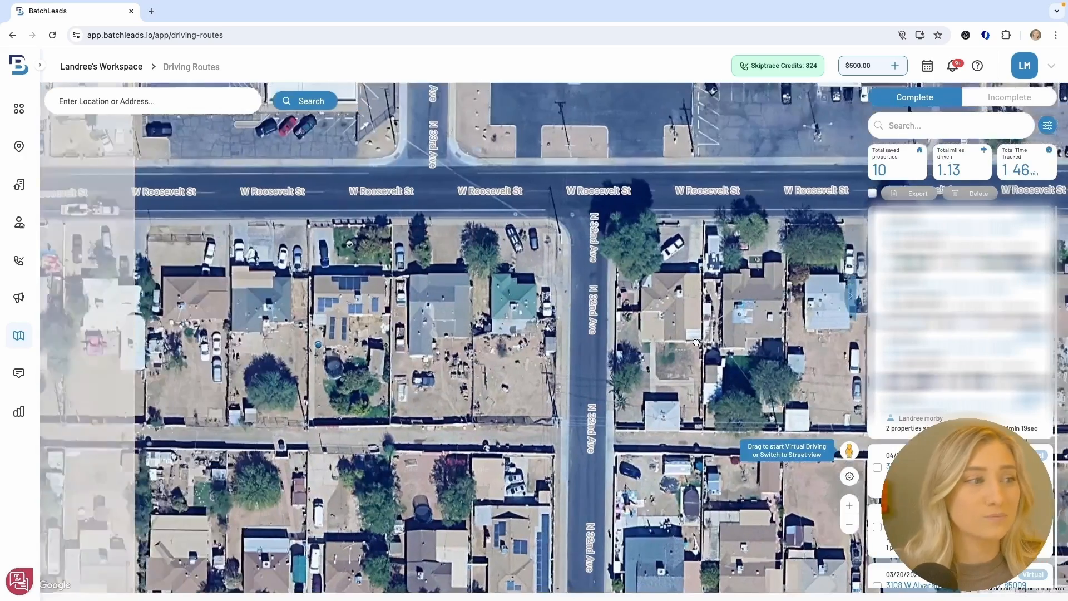
pyautogui.moveTo(367, 365); pyautogui.dragTo(753, 313)
pyautogui.moveTo(463, 356); pyautogui.dragTo(699, 400)
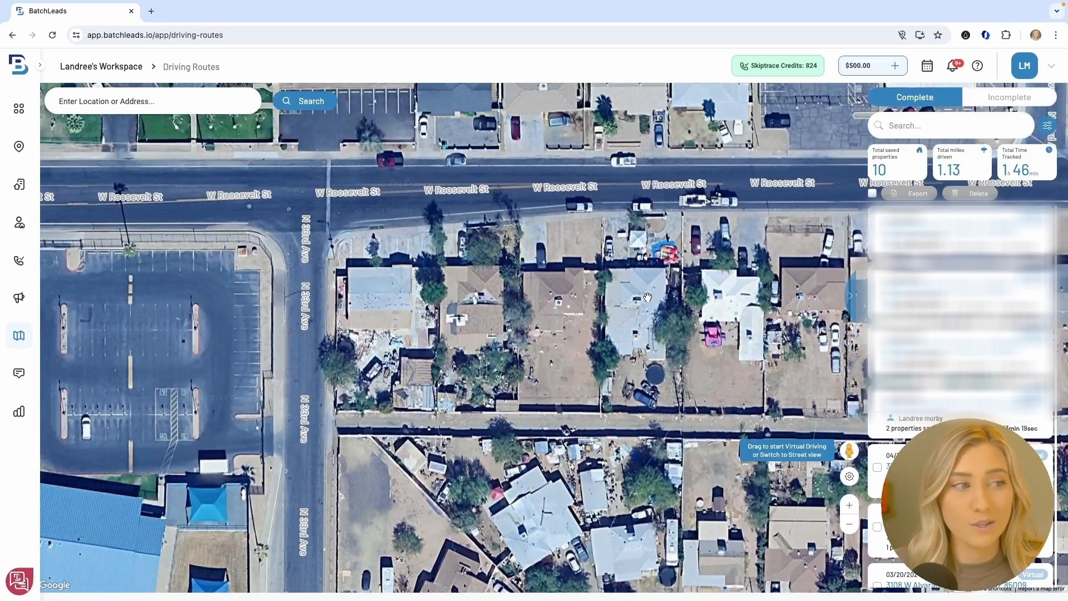
pyautogui.moveTo(648, 298); pyautogui.dragTo(506, 355)
pyautogui.moveTo(718, 350); pyautogui.dragTo(456, 365)
pyautogui.moveTo(667, 362); pyautogui.dragTo(426, 369)
pyautogui.moveTo(689, 355); pyautogui.dragTo(443, 372)
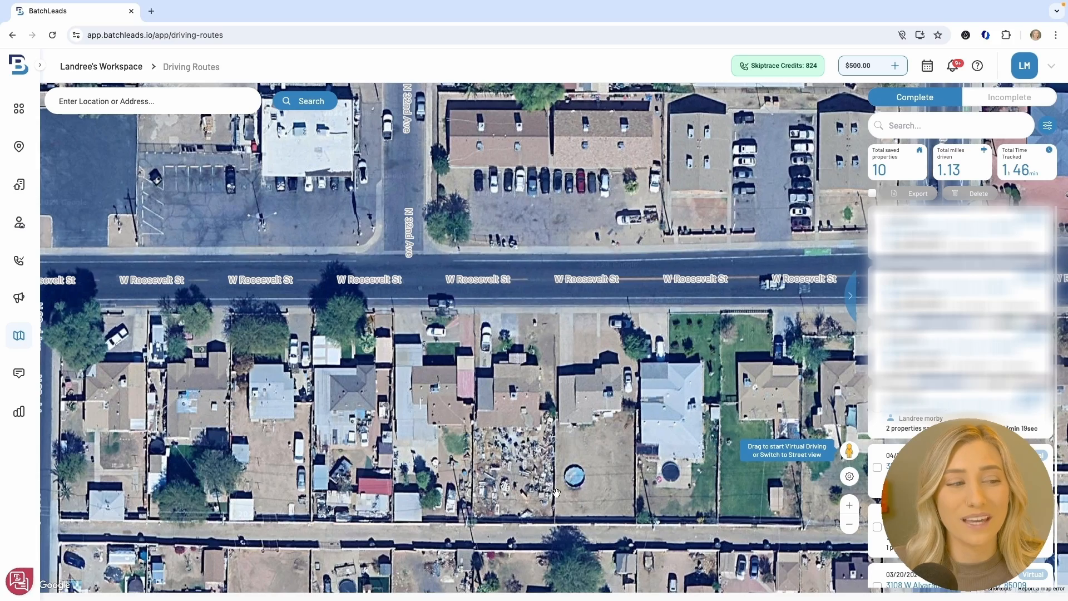
pyautogui.scroll(2, 520, 462)
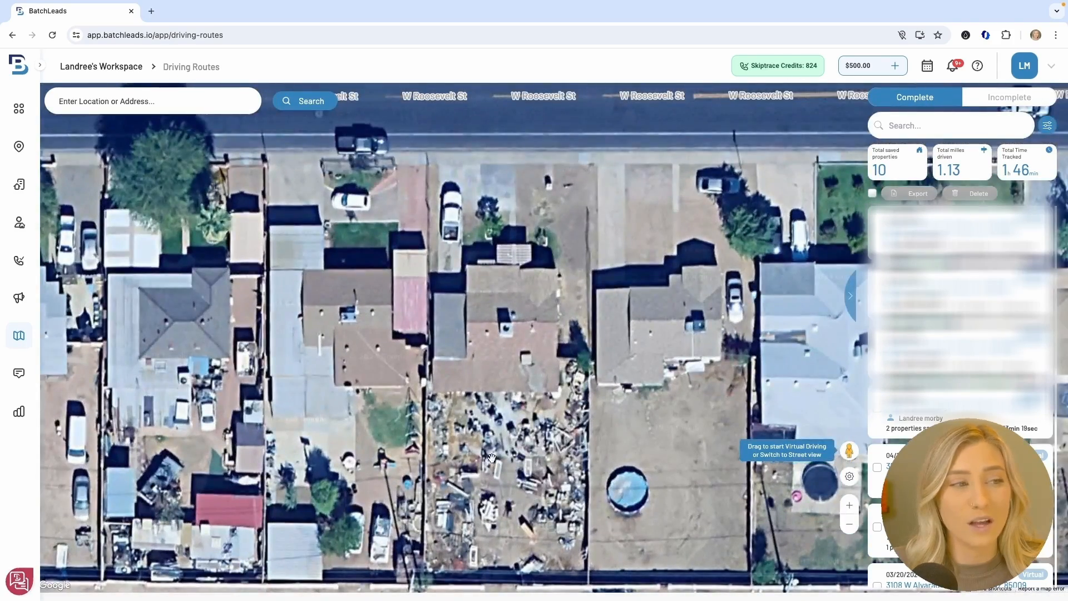
pyautogui.scroll(-2, 530, 473)
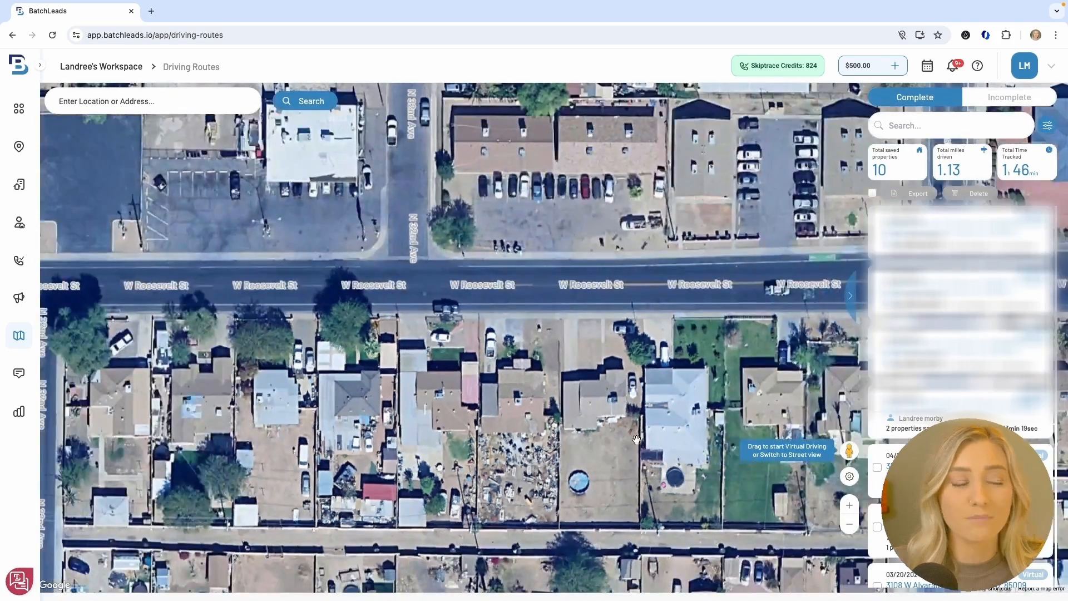
pyautogui.moveTo(846, 451); pyautogui.dragTo(513, 284)
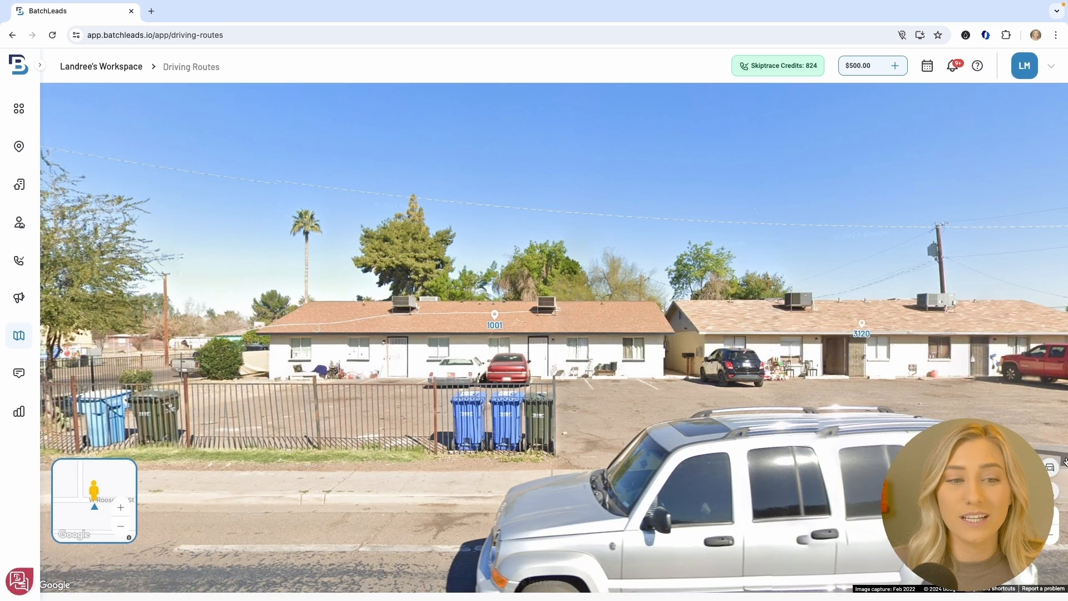
pyautogui.click(1051, 472)
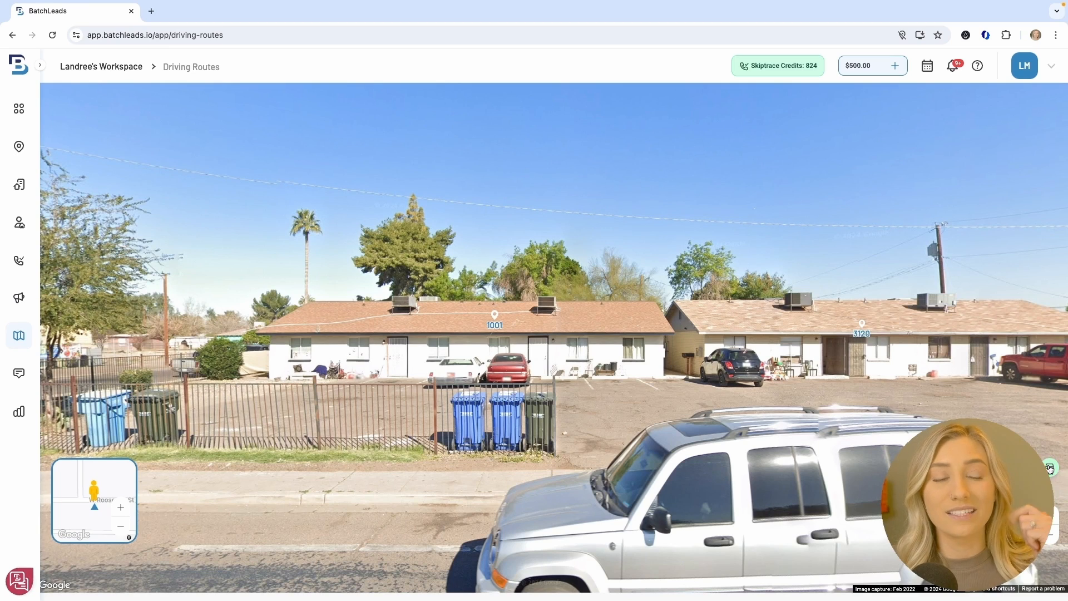
pyautogui.click(1050, 469)
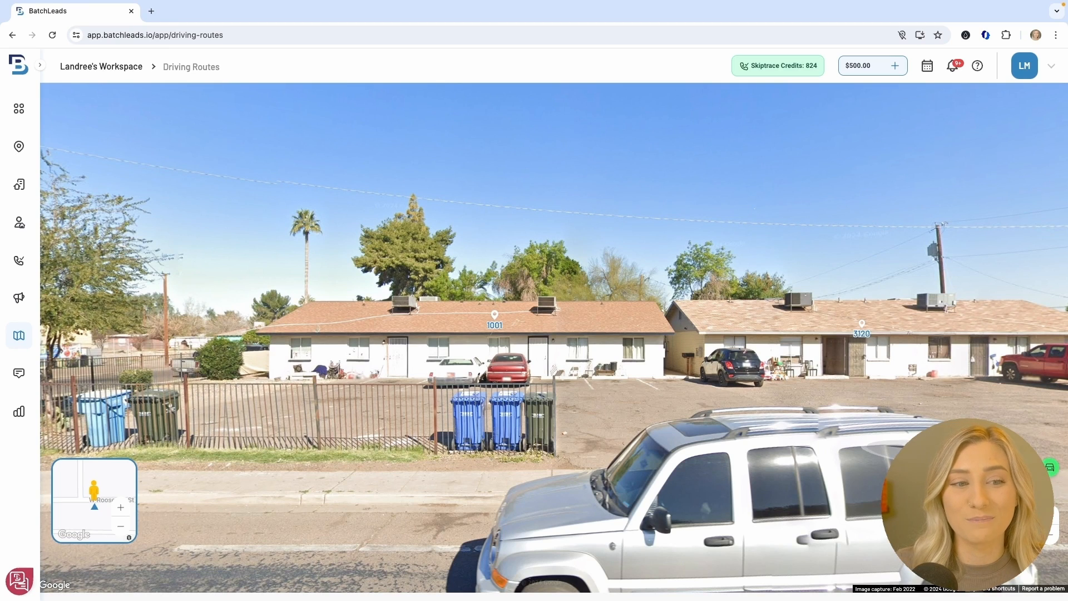
pyautogui.moveTo(863, 456); pyautogui.dragTo(657, 451)
pyautogui.moveTo(799, 459); pyautogui.dragTo(525, 442)
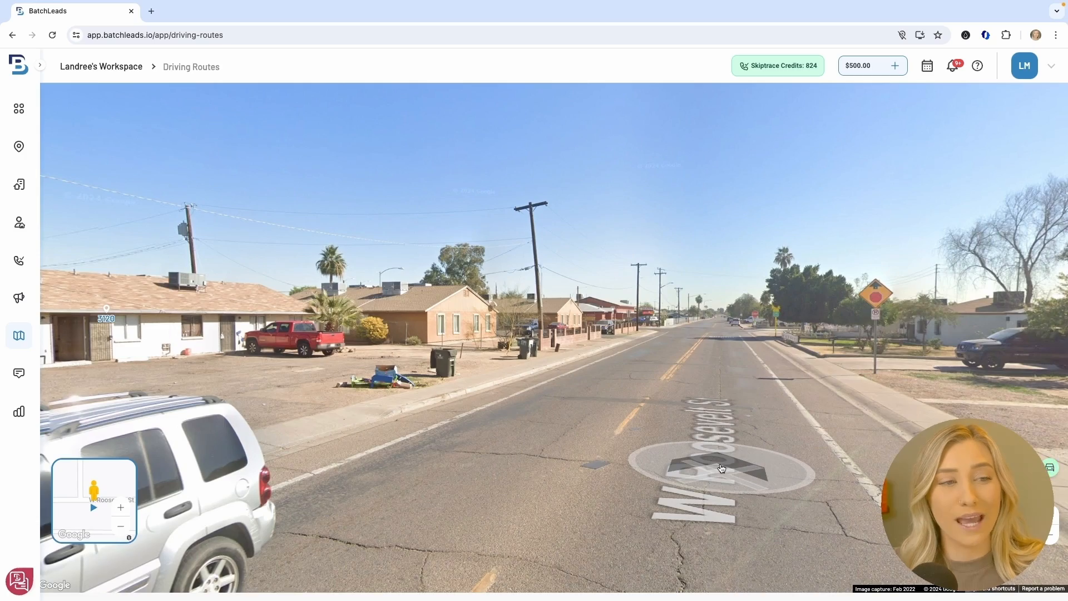
pyautogui.click(722, 468)
pyautogui.moveTo(782, 463); pyautogui.dragTo(502, 442)
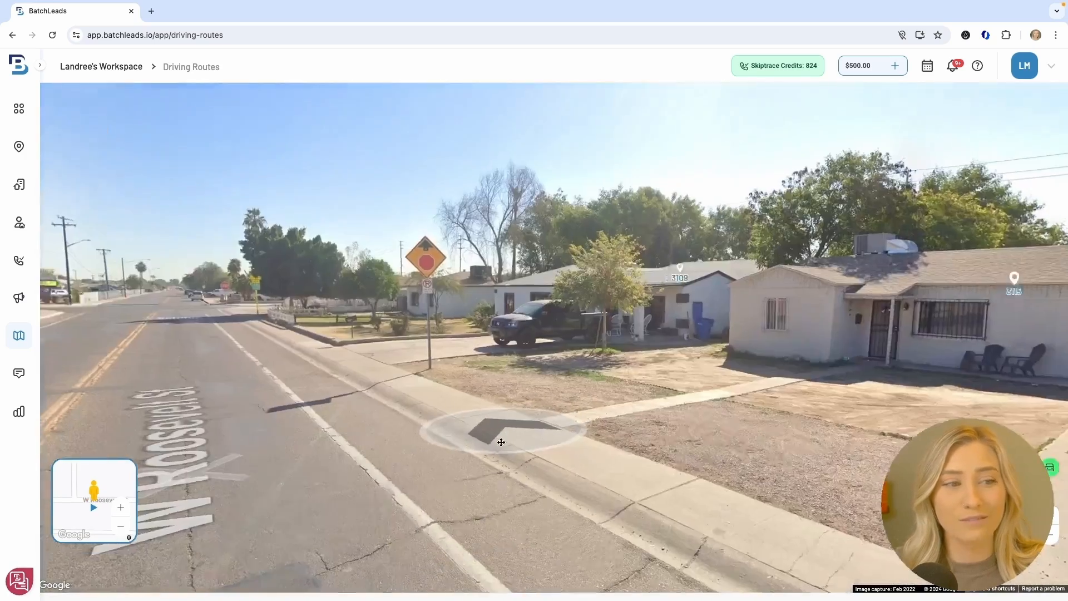
pyautogui.moveTo(772, 457); pyautogui.dragTo(477, 444)
pyautogui.moveTo(740, 443); pyautogui.dragTo(729, 489)
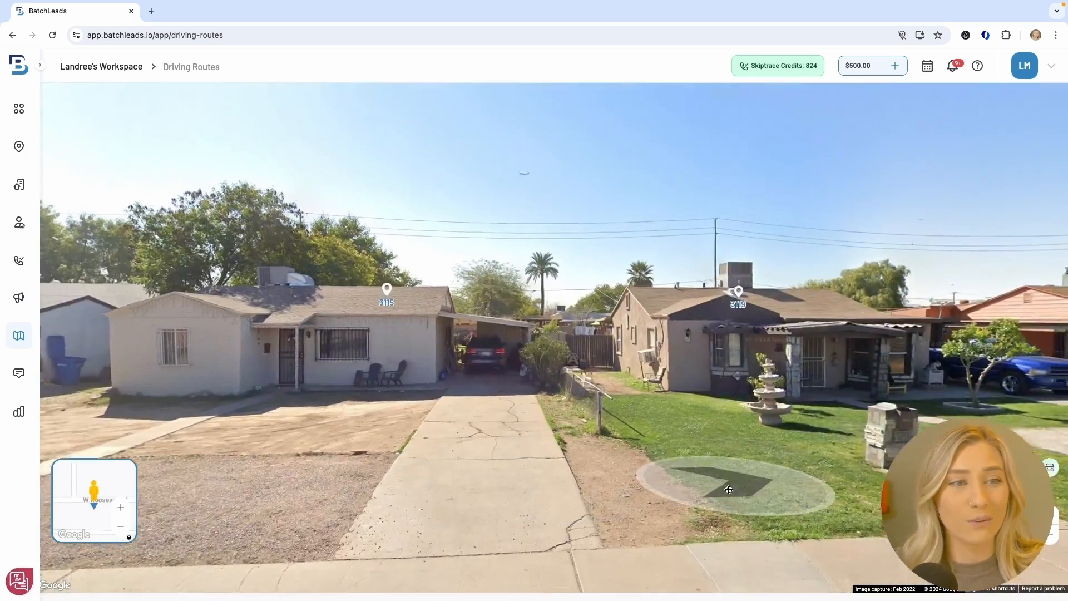
pyautogui.click(503, 444)
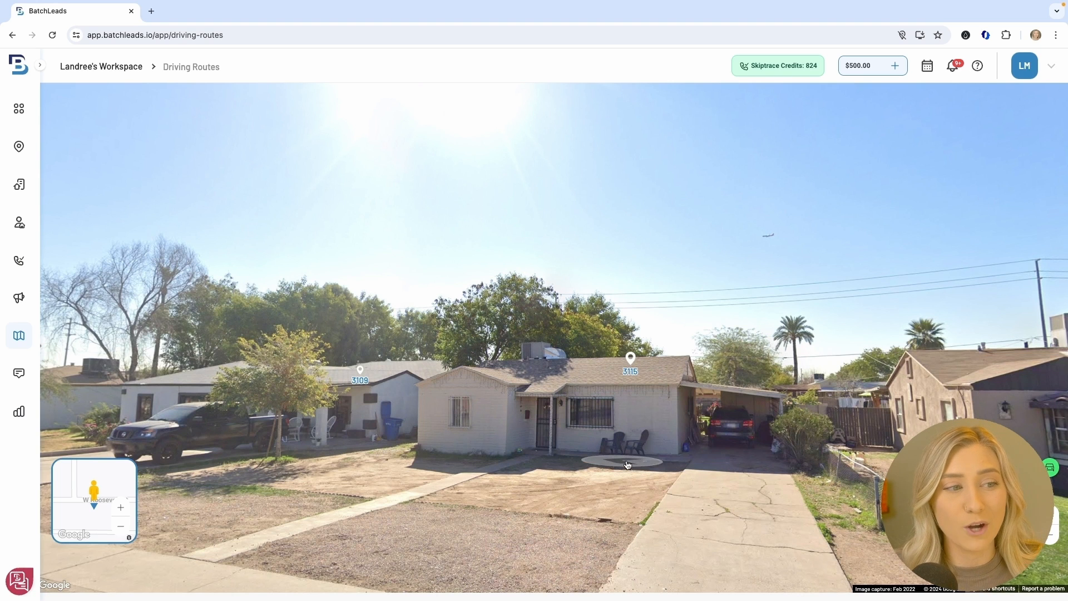
pyautogui.moveTo(630, 359)
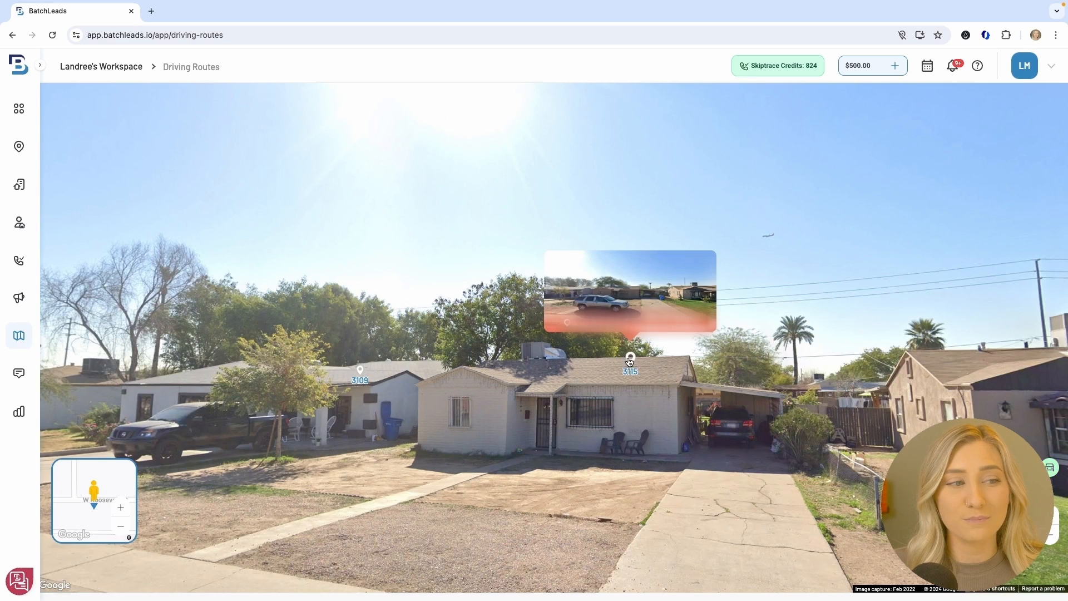
pyautogui.click(629, 361)
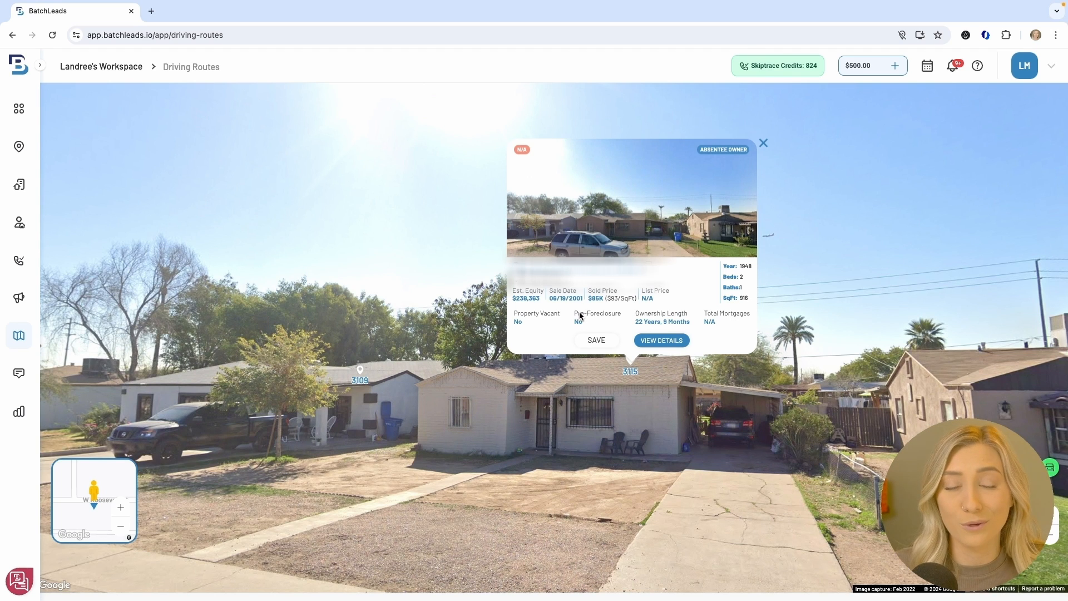
pyautogui.click(594, 340)
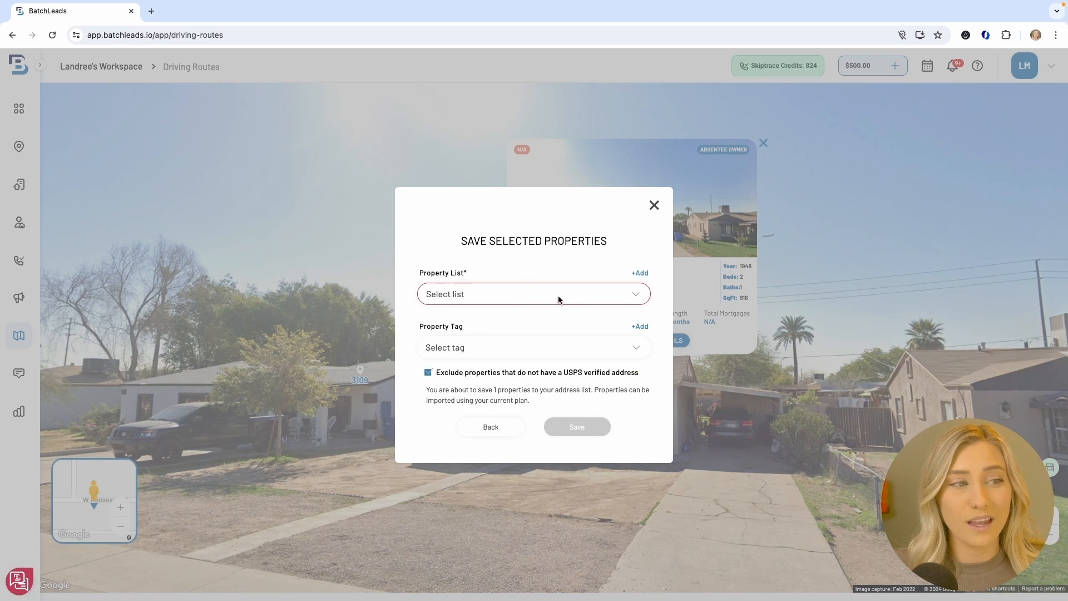
pyautogui.click(558, 294)
pyautogui.write('Virtu')
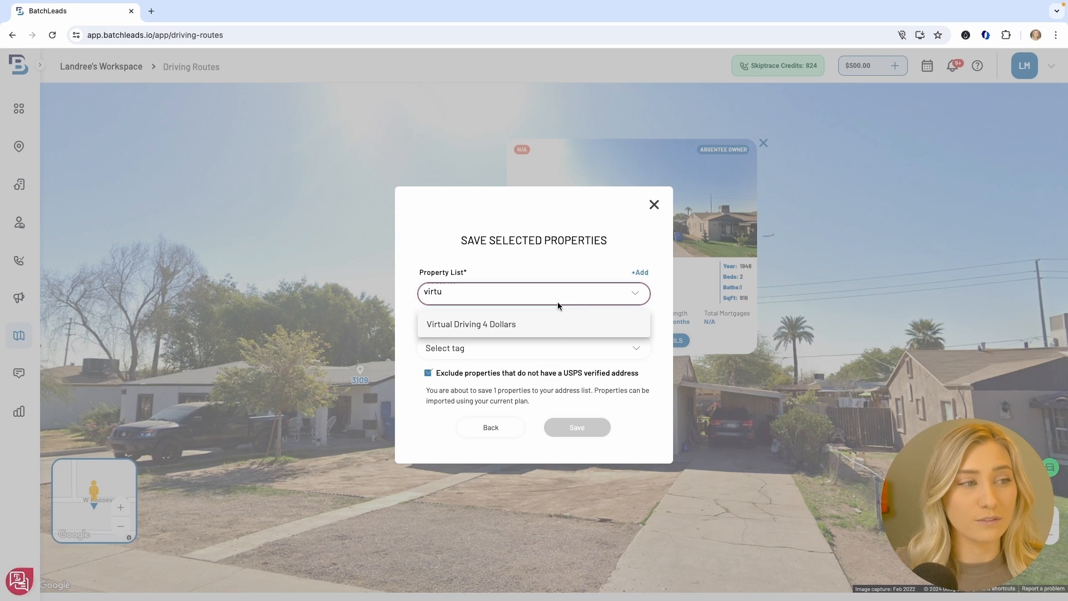
pyautogui.click(555, 329)
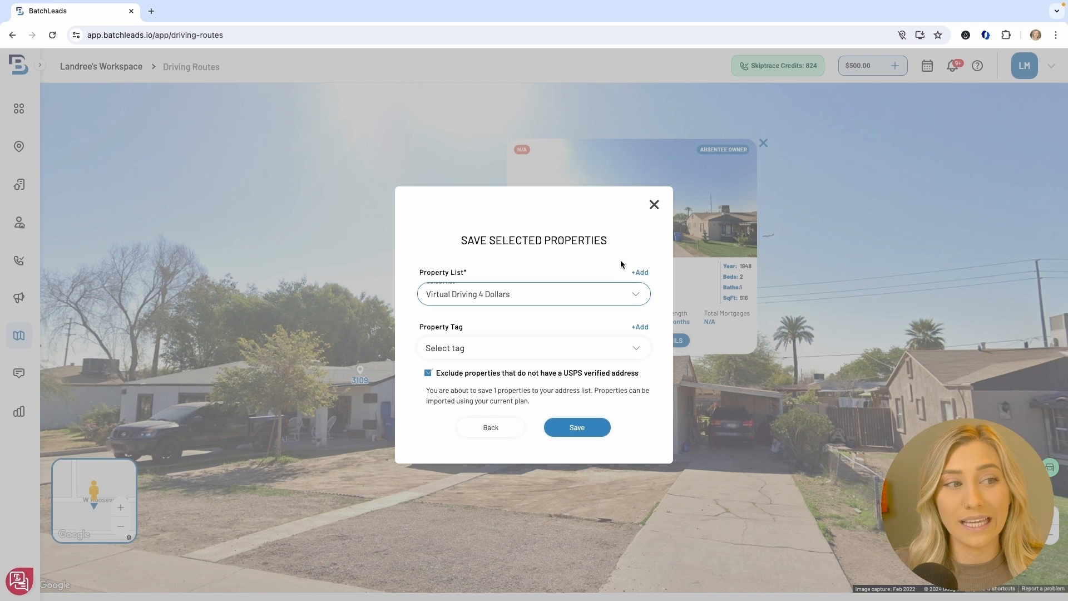
pyautogui.click(554, 357)
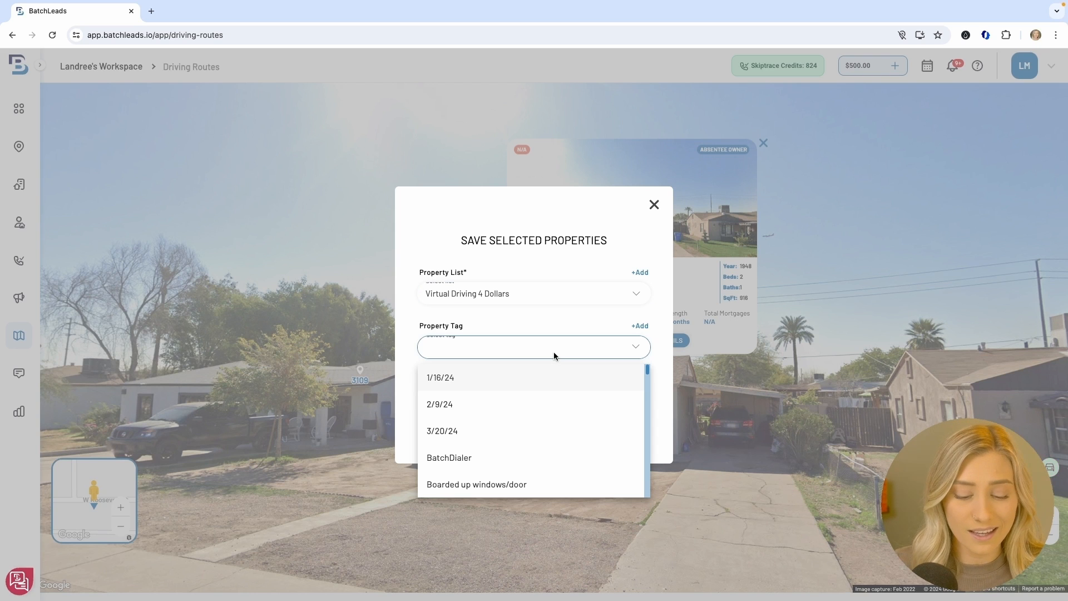
pyautogui.write('Vd')
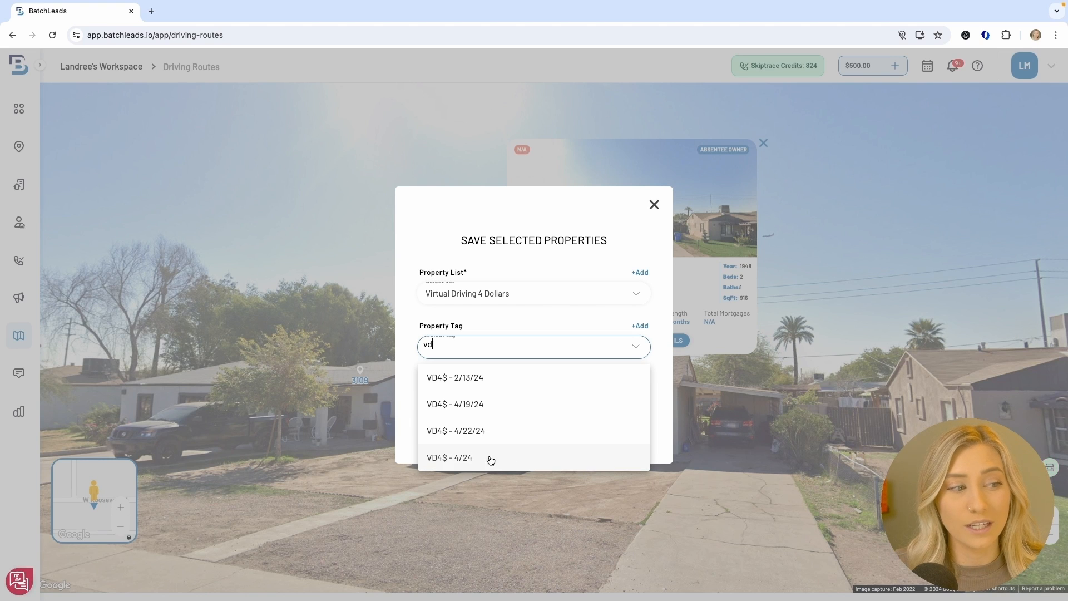
pyautogui.write('4$')
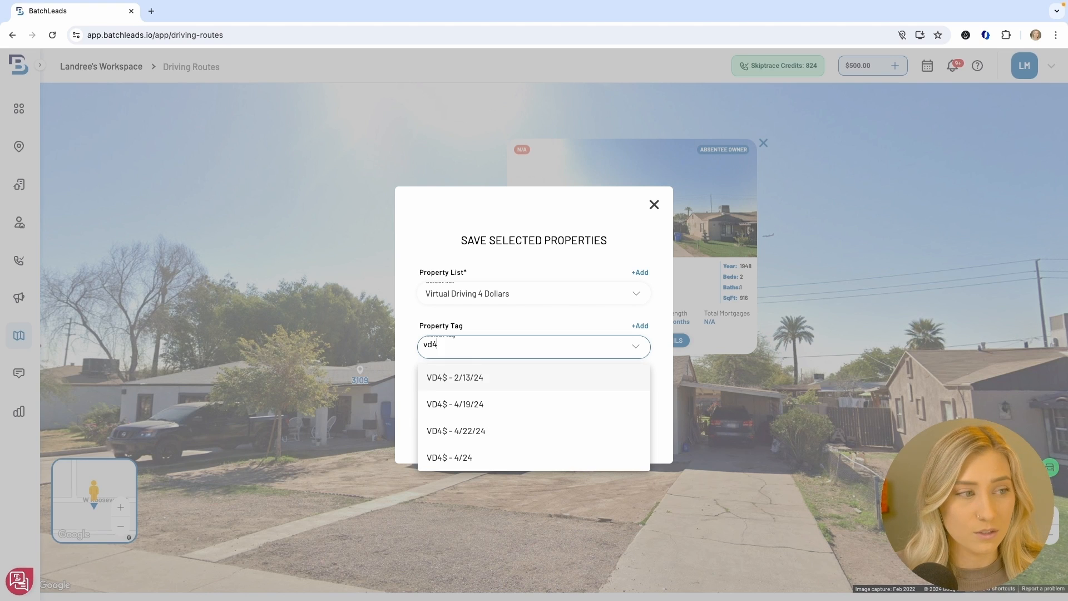
pyautogui.click(489, 462)
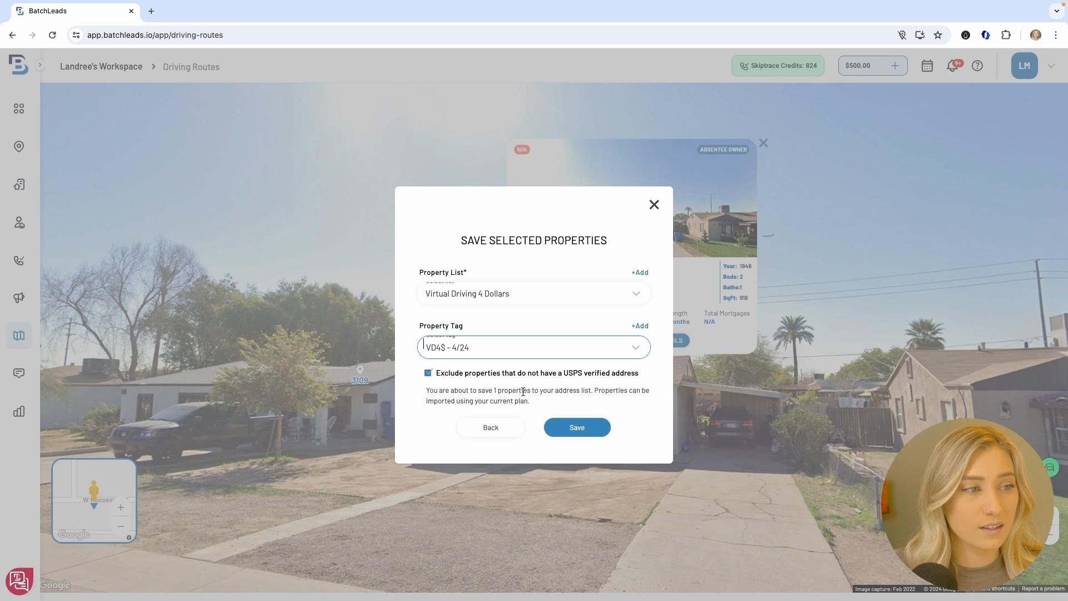
pyautogui.click(577, 428)
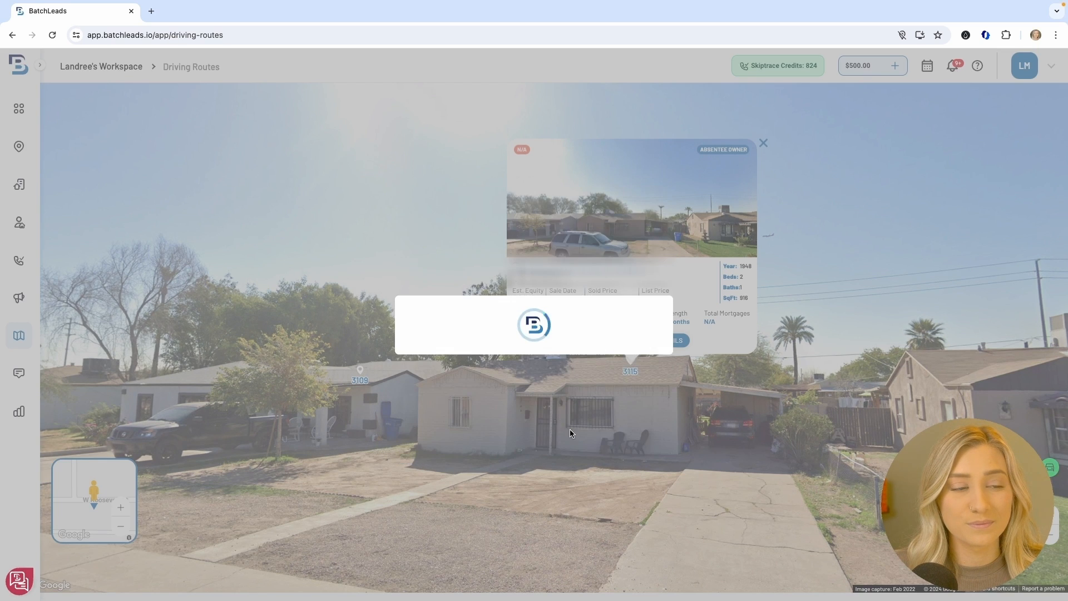
# Dismiss the save confirmation and drive forward along W Roosevelt St past the next intersection
pyautogui.click(550, 382)
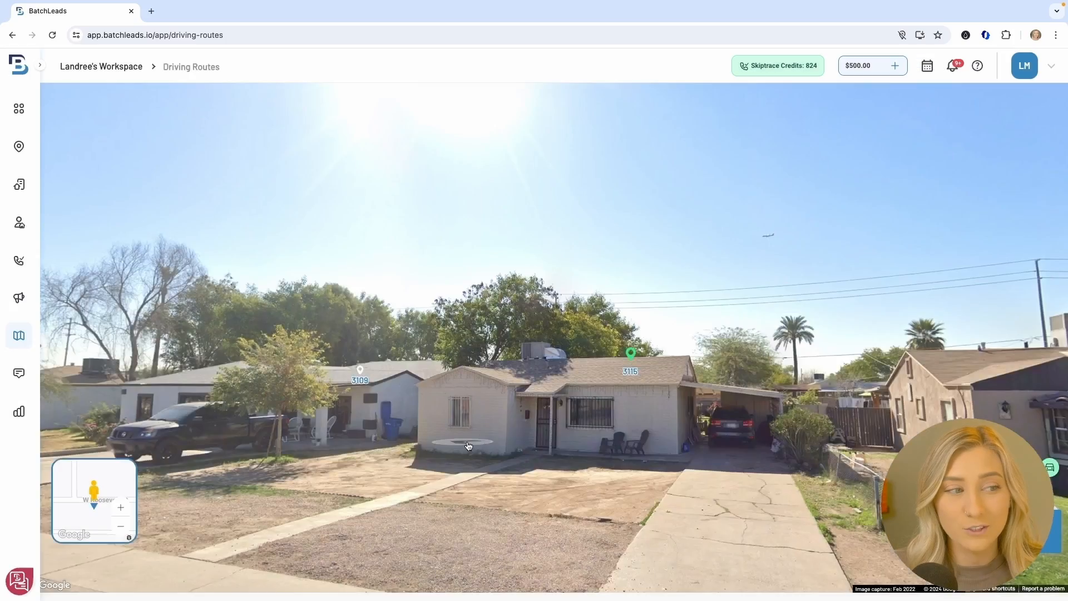
pyautogui.moveTo(445, 437); pyautogui.dragTo(716, 441)
pyautogui.moveTo(398, 470); pyautogui.dragTo(732, 458)
pyautogui.click(732, 458)
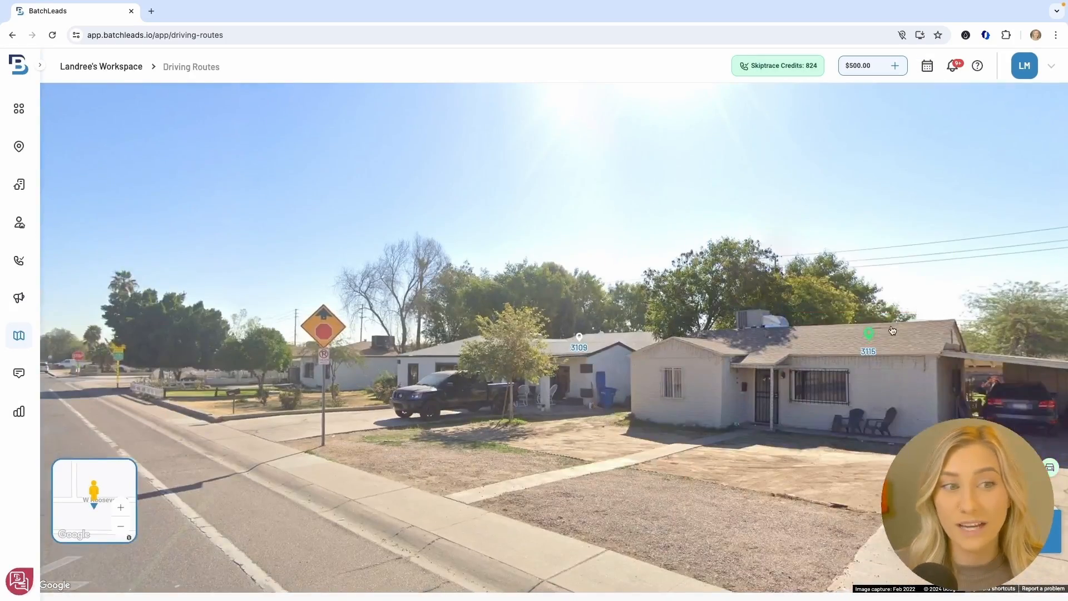
pyautogui.moveTo(870, 336)
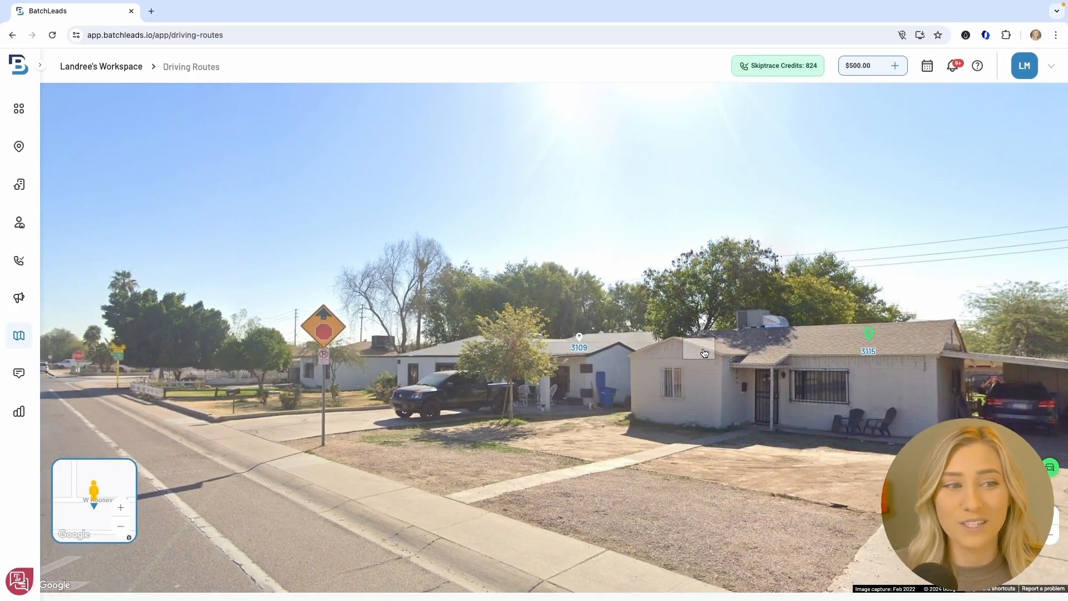
pyautogui.moveTo(592, 379); pyautogui.dragTo(946, 357)
pyautogui.moveTo(601, 382); pyautogui.dragTo(777, 376)
pyautogui.click(645, 376)
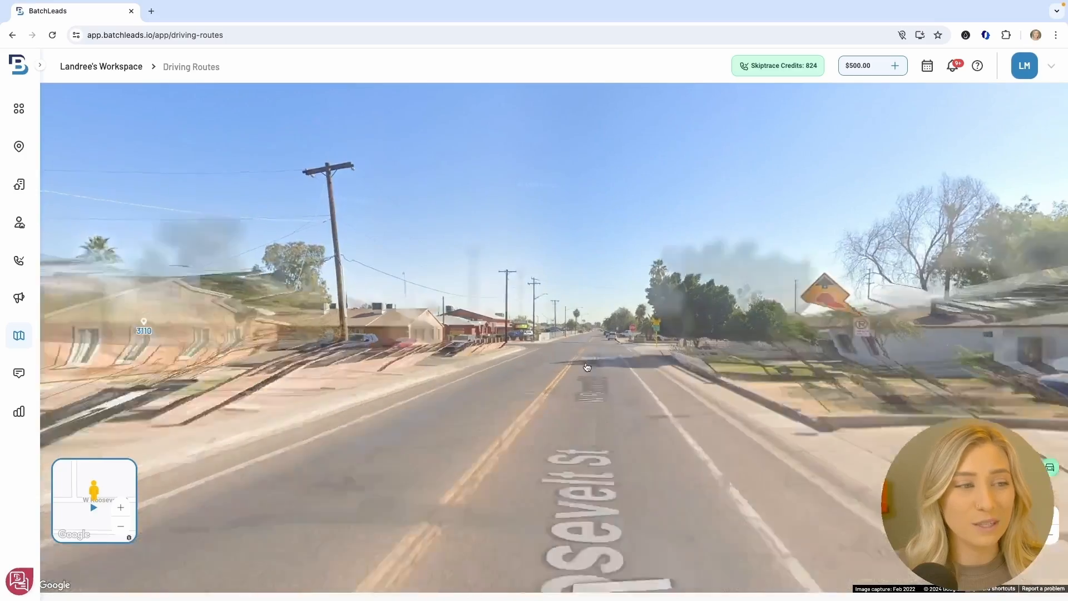
pyautogui.click(600, 362)
pyautogui.click(601, 359)
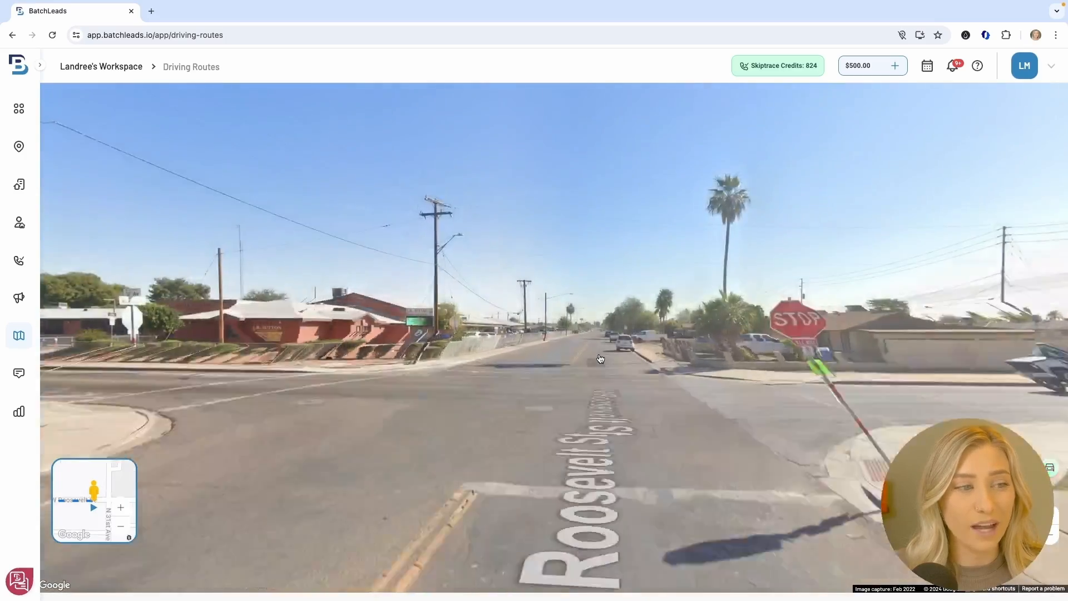
pyautogui.click(600, 359)
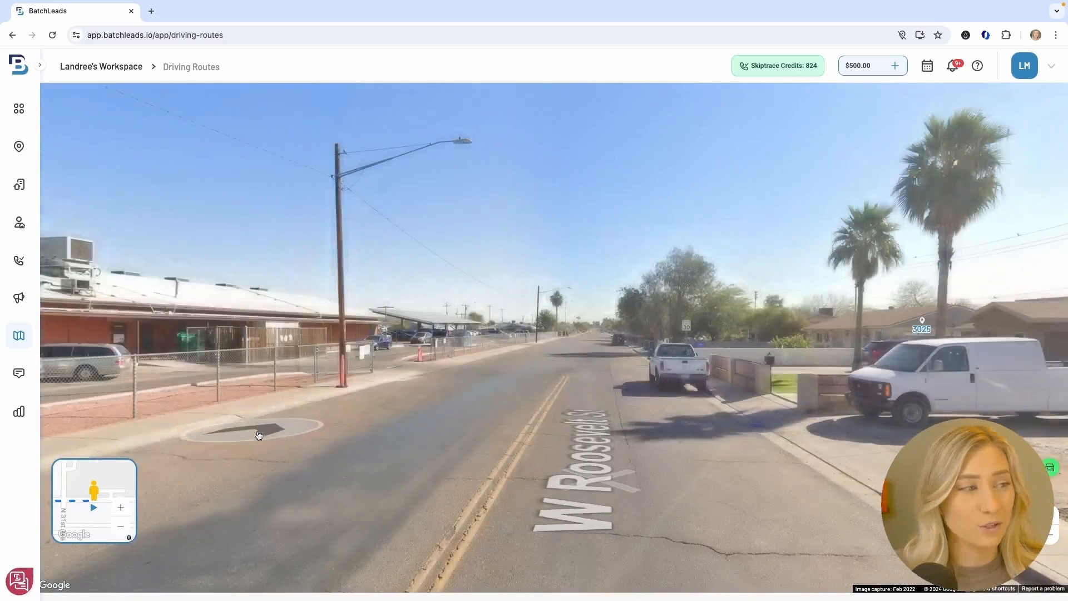
pyautogui.moveTo(86, 516); pyautogui.dragTo(96, 519)
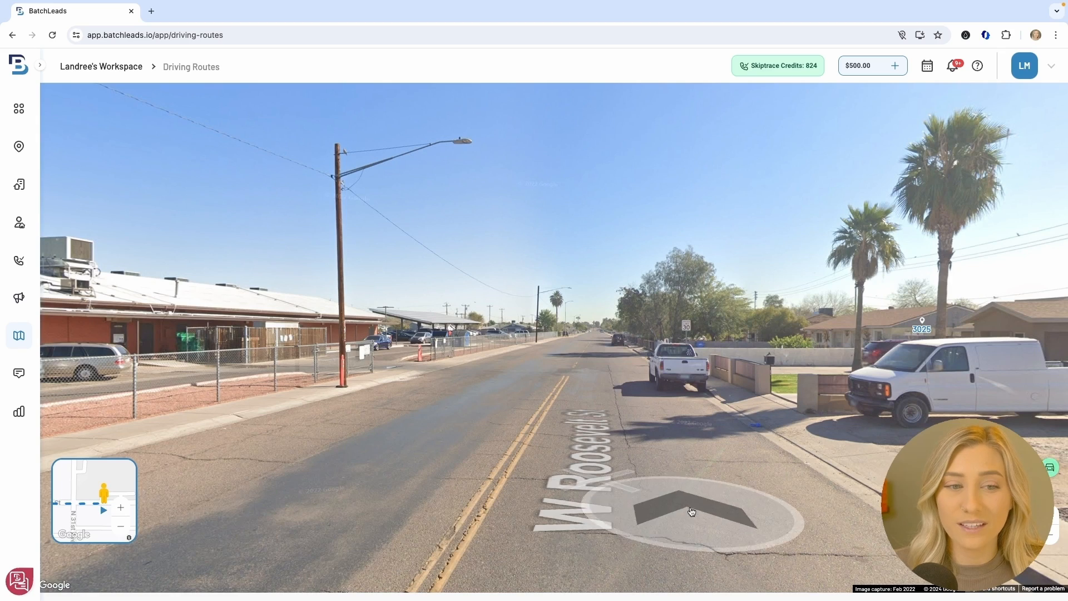
# Stop and save the virtual drive route, dismiss the Congrats summary, and go to Agent Outreach
pyautogui.click(1049, 468)
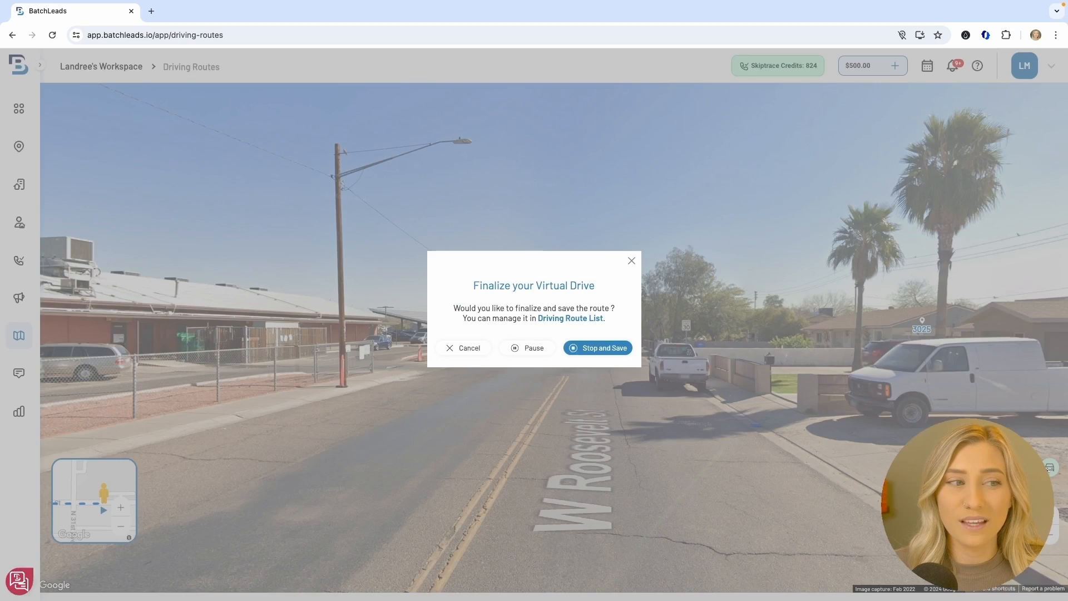
pyautogui.click(610, 348)
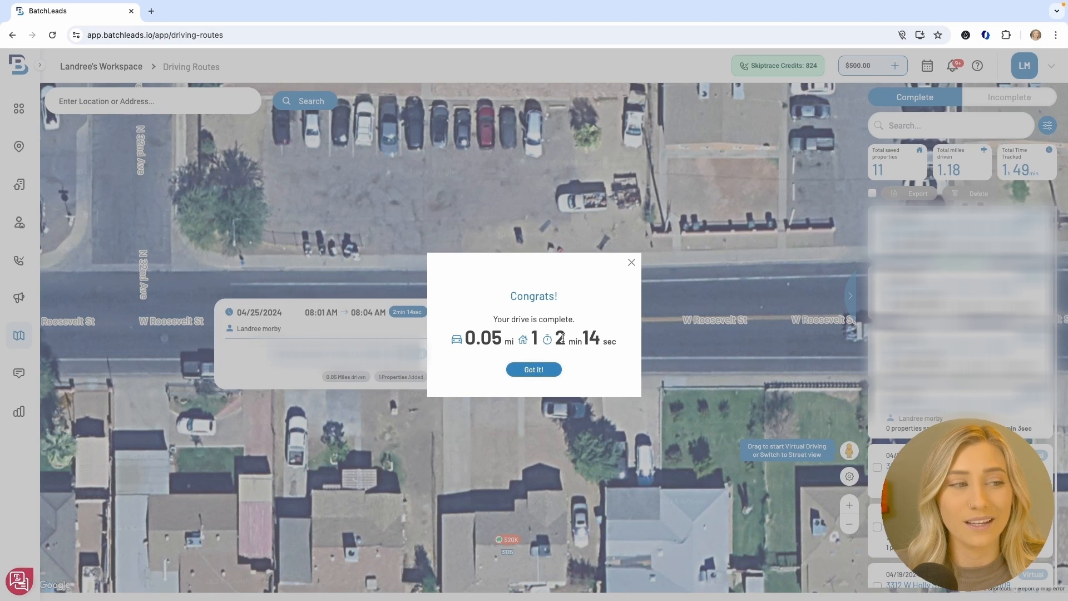
pyautogui.click(525, 369)
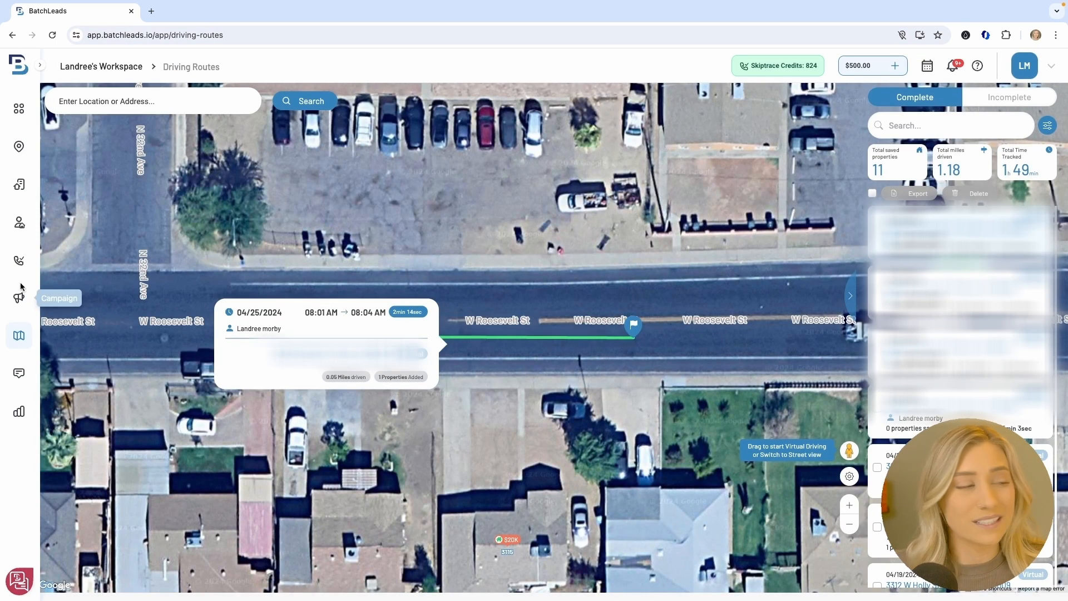
pyautogui.click(24, 229)
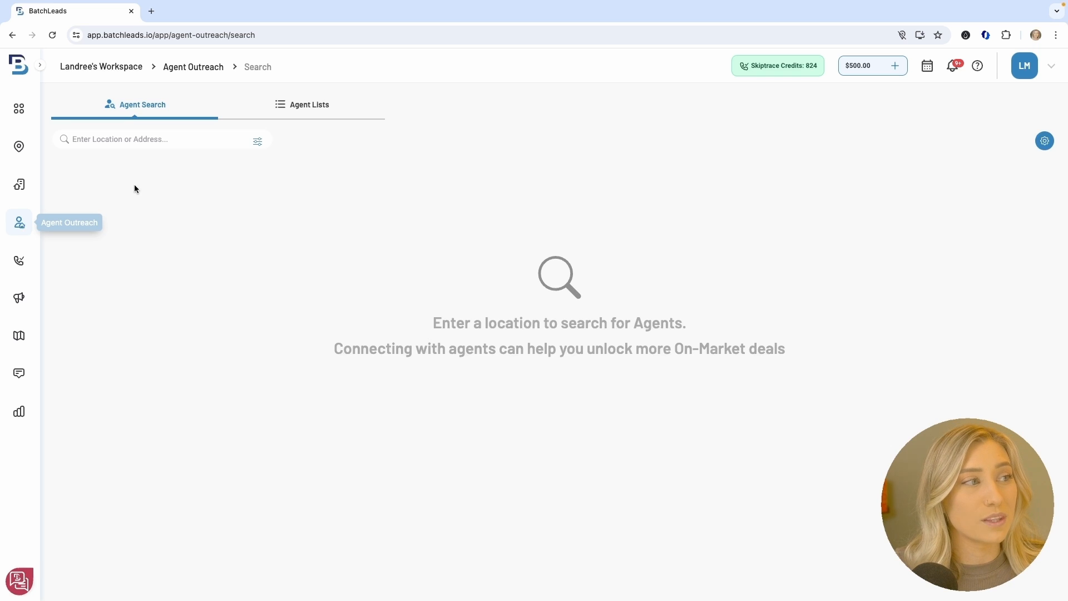
# In Advanced Search, set the agent search location to Phoenix, AZ, USA
pyautogui.click(259, 143)
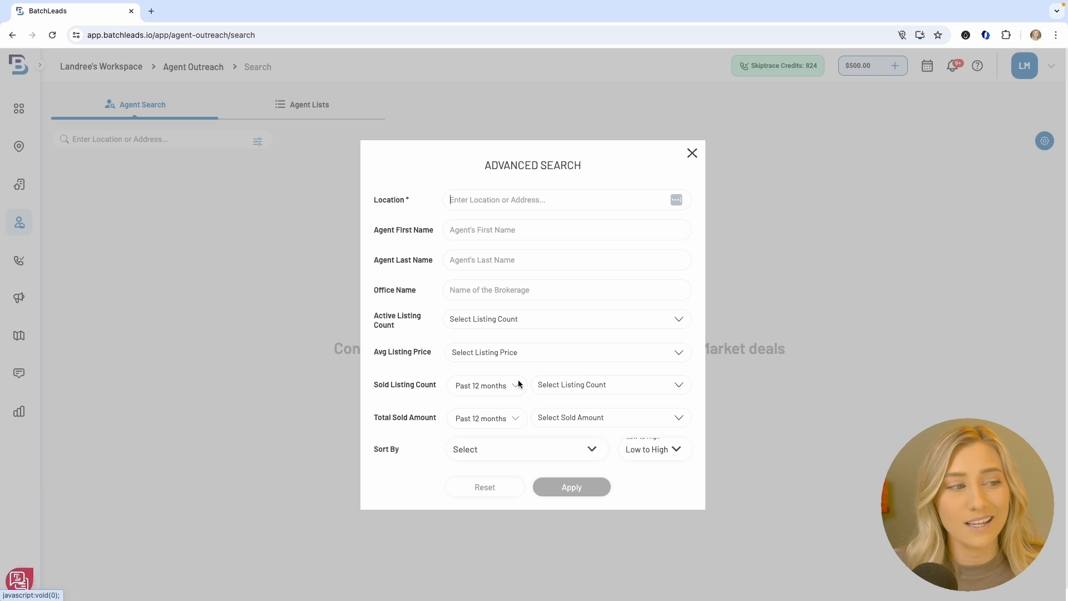
pyautogui.write('phoenix')
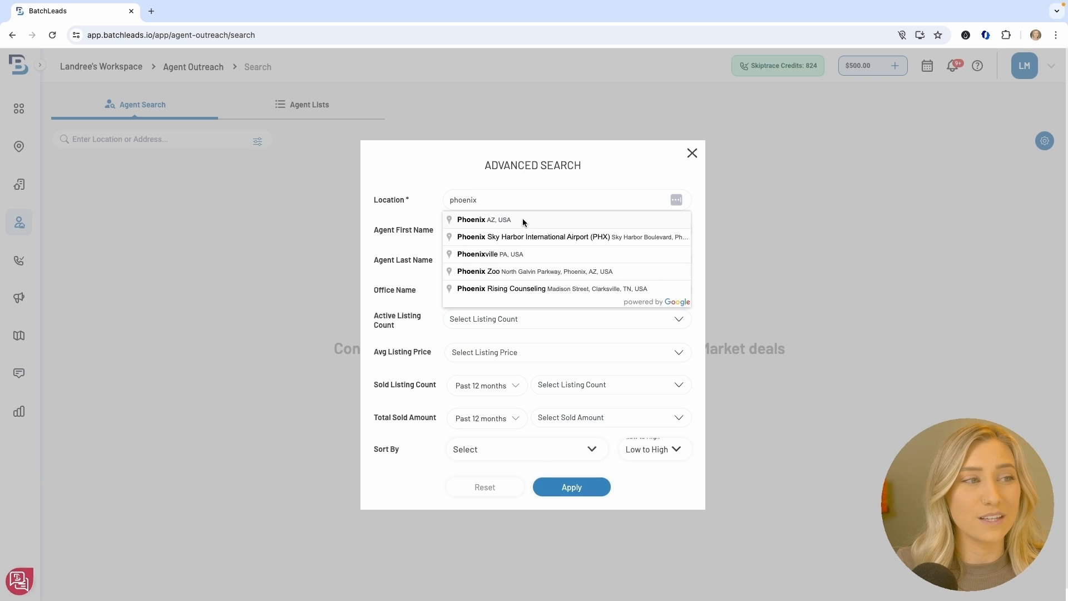
pyautogui.click(522, 221)
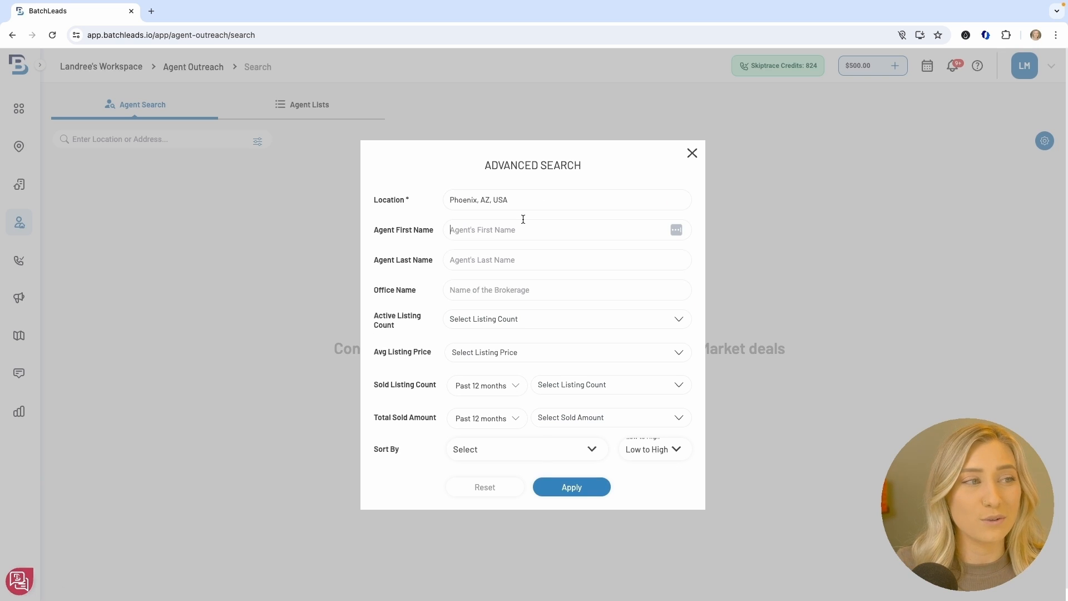
# Filter for 3 - 5 active listings and 3 - 5 sold listings over the past 6 months
pyautogui.click(497, 323)
pyautogui.click(500, 382)
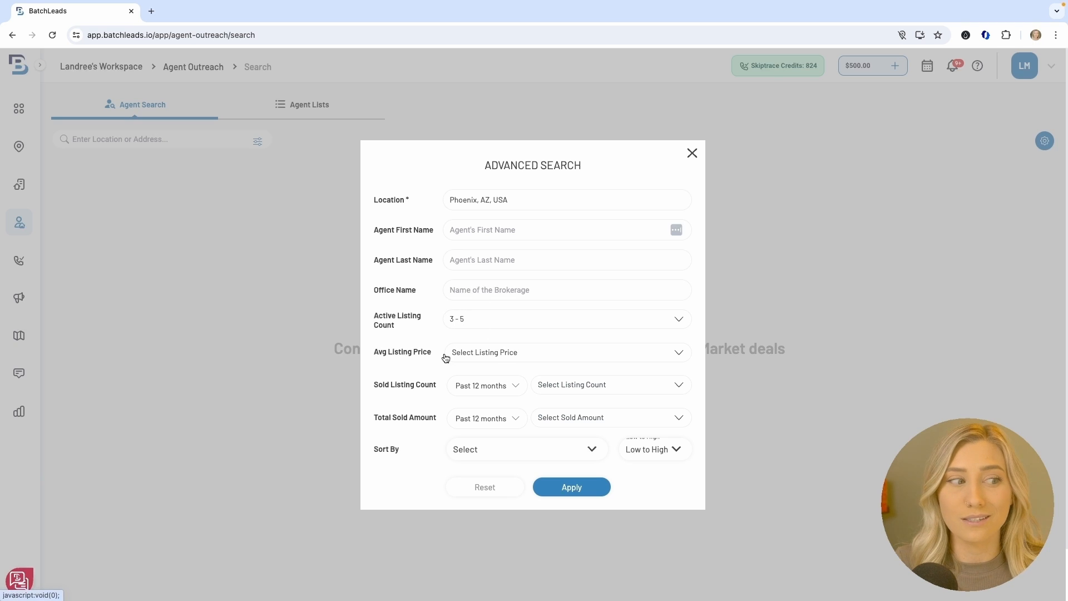
pyautogui.click(480, 385)
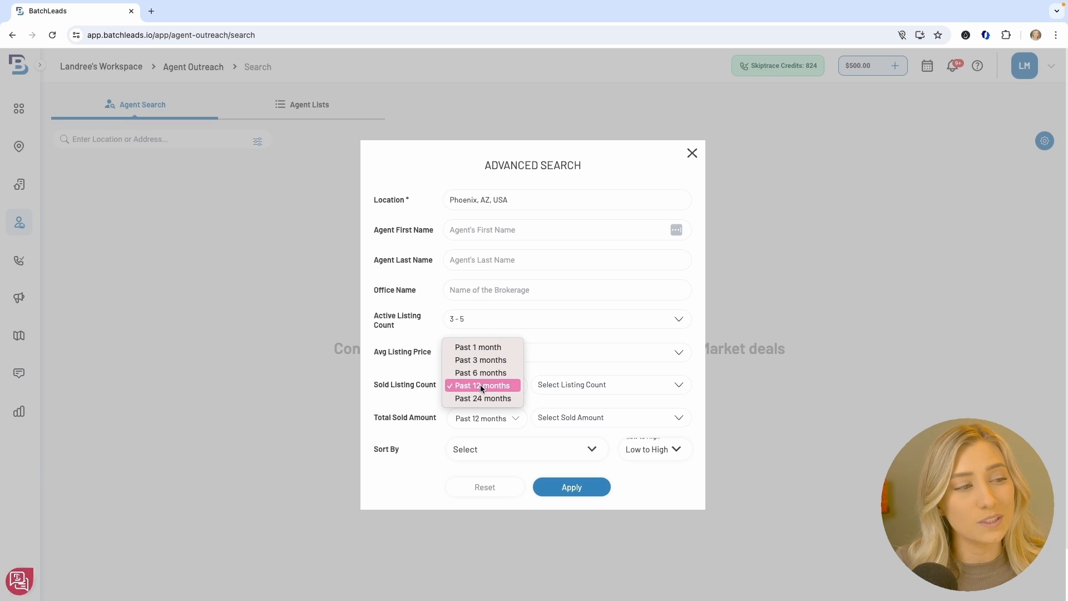
pyautogui.click(481, 372)
pyautogui.click(567, 386)
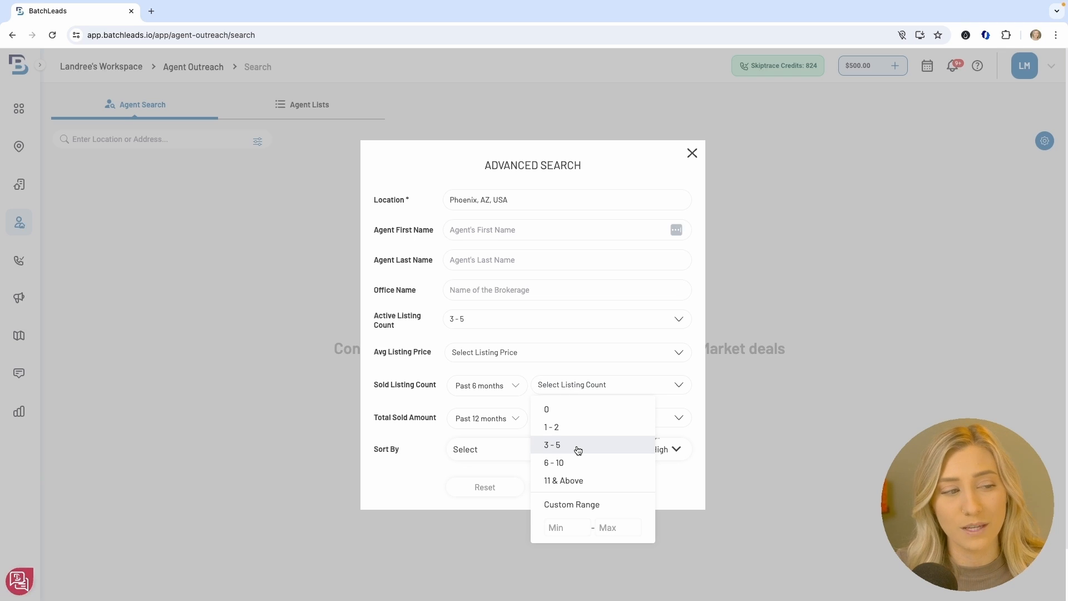
pyautogui.click(579, 445)
pyautogui.click(553, 387)
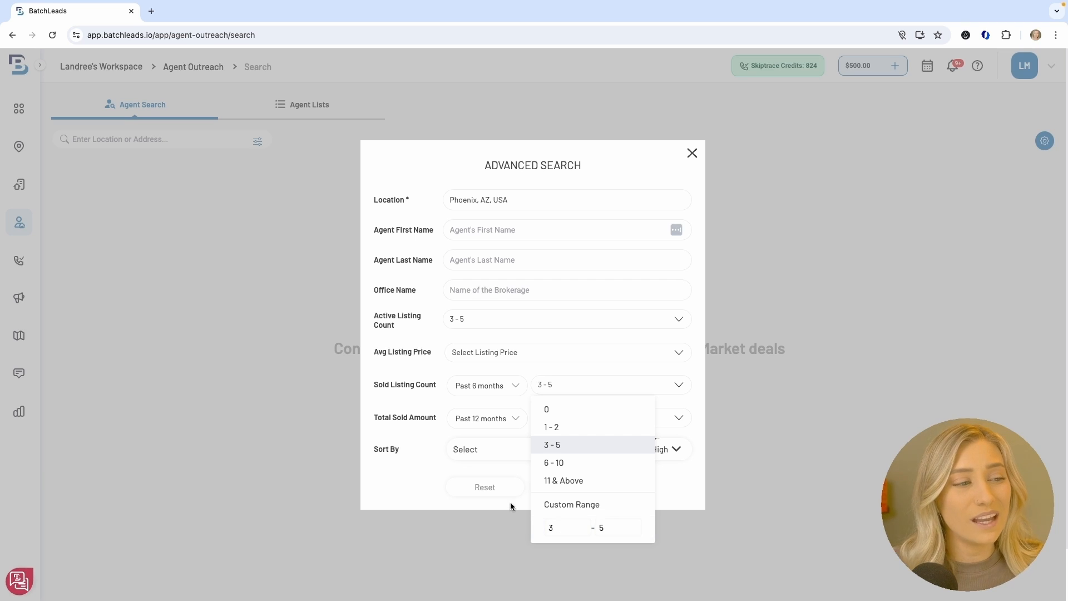
pyautogui.click(512, 468)
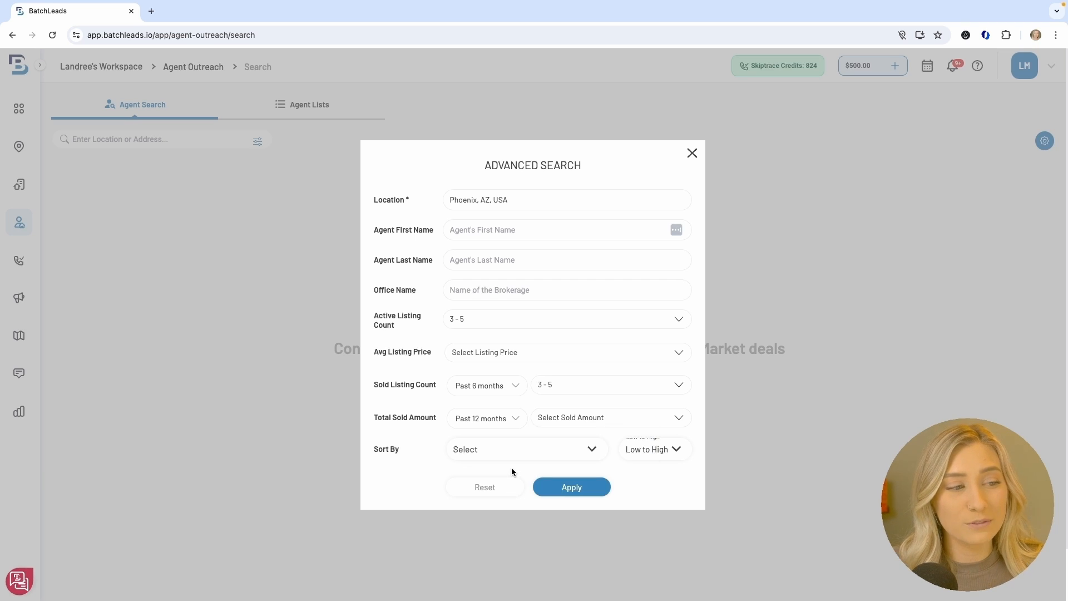
# Run the Phoenix search, review the second agent's stats and MLS listings, and favorite them
pyautogui.click(574, 489)
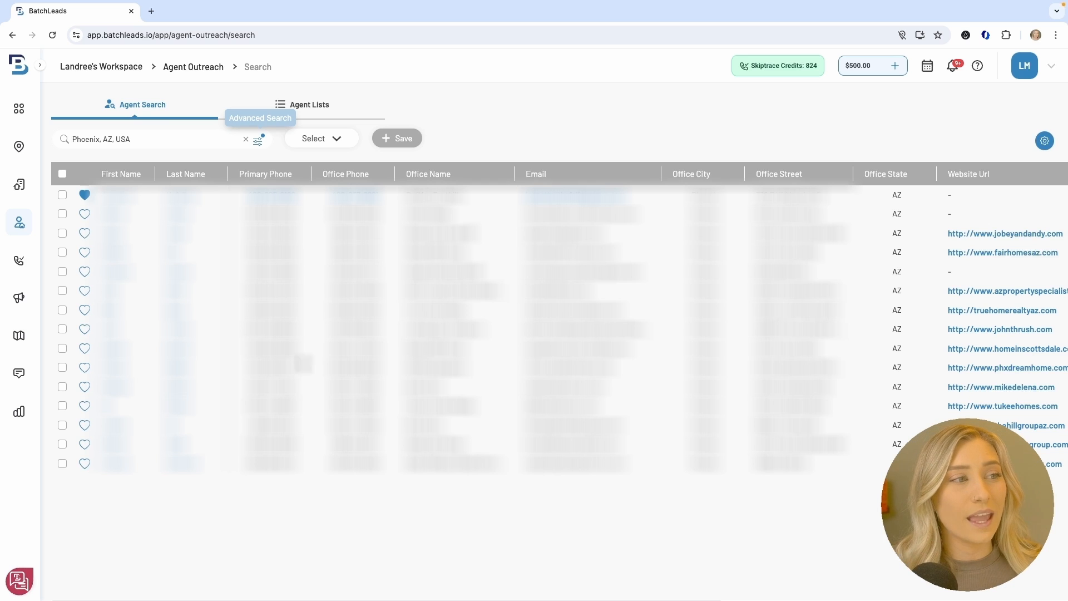
pyautogui.click(110, 216)
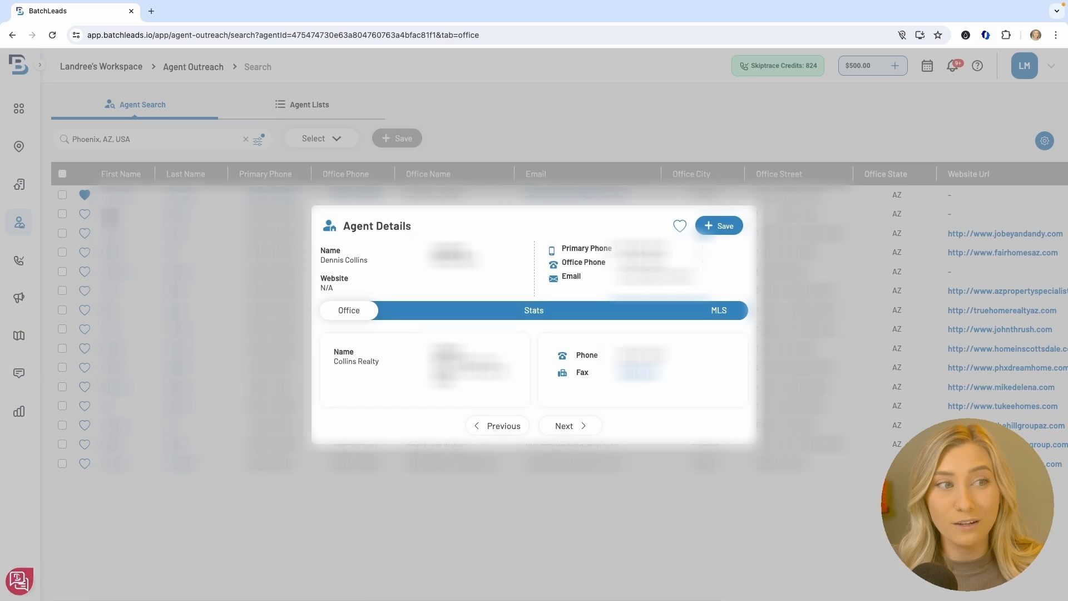
pyautogui.click(535, 315)
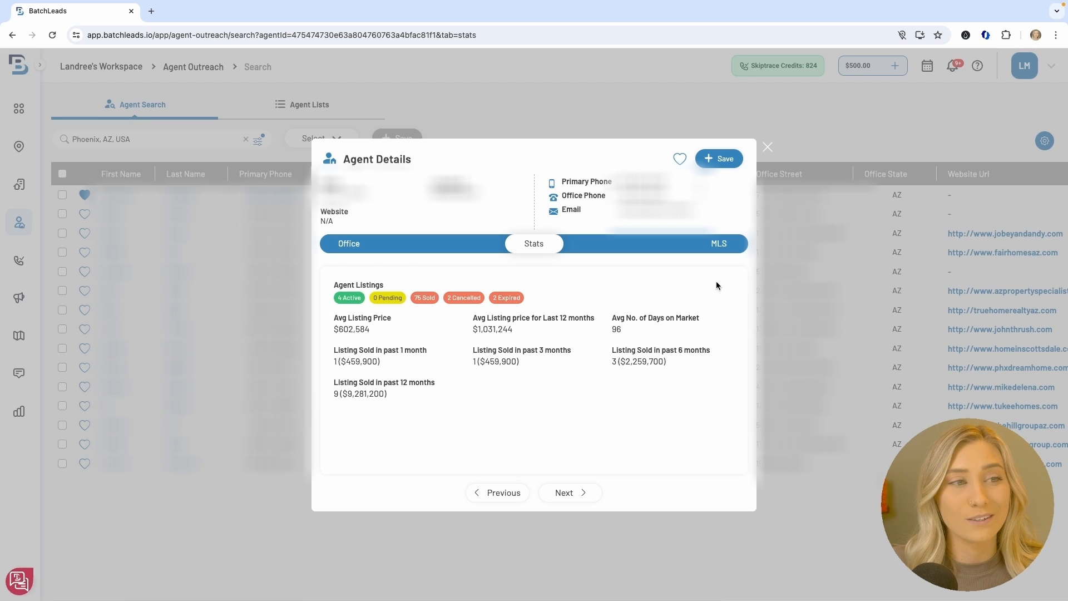
pyautogui.click(719, 251)
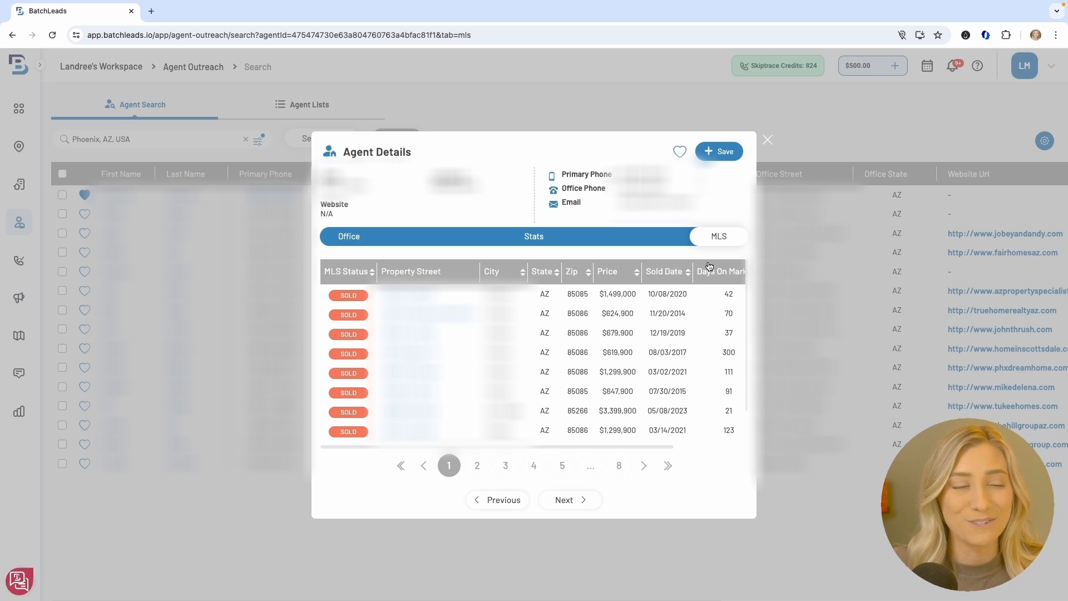
pyautogui.click(682, 155)
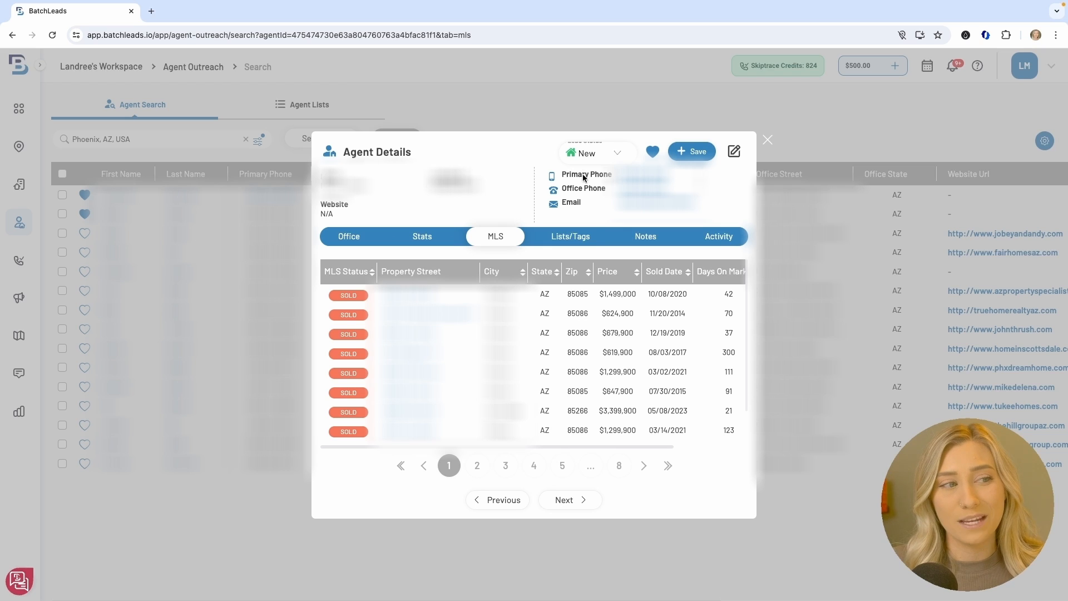
# Check that agent's notes, activity and lists/tags, then show the Agent Lists page
pyautogui.click(644, 238)
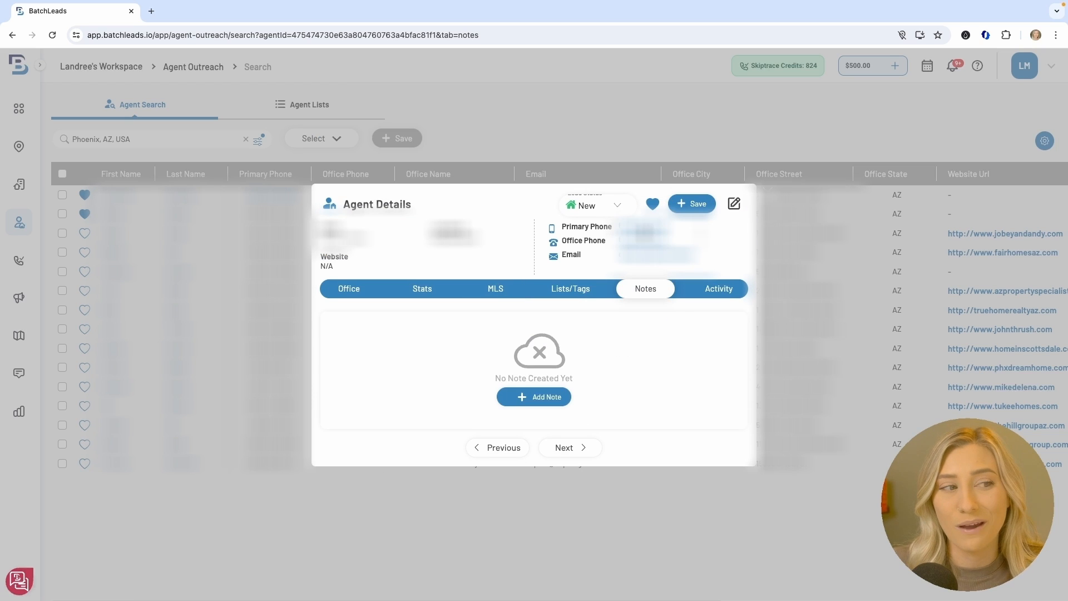
pyautogui.click(717, 288)
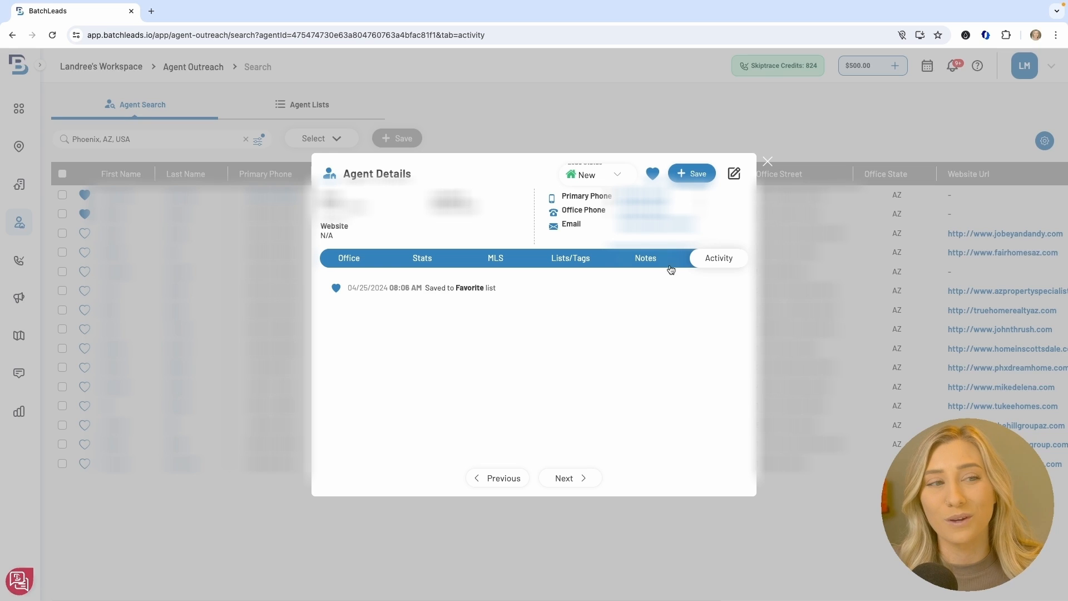
pyautogui.click(578, 261)
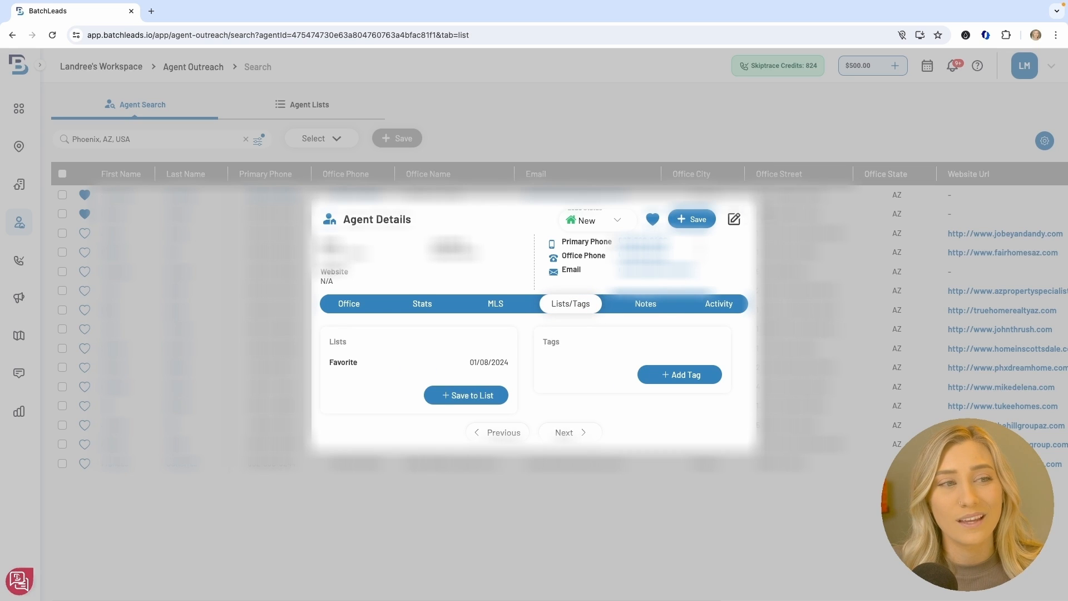
pyautogui.click(761, 209)
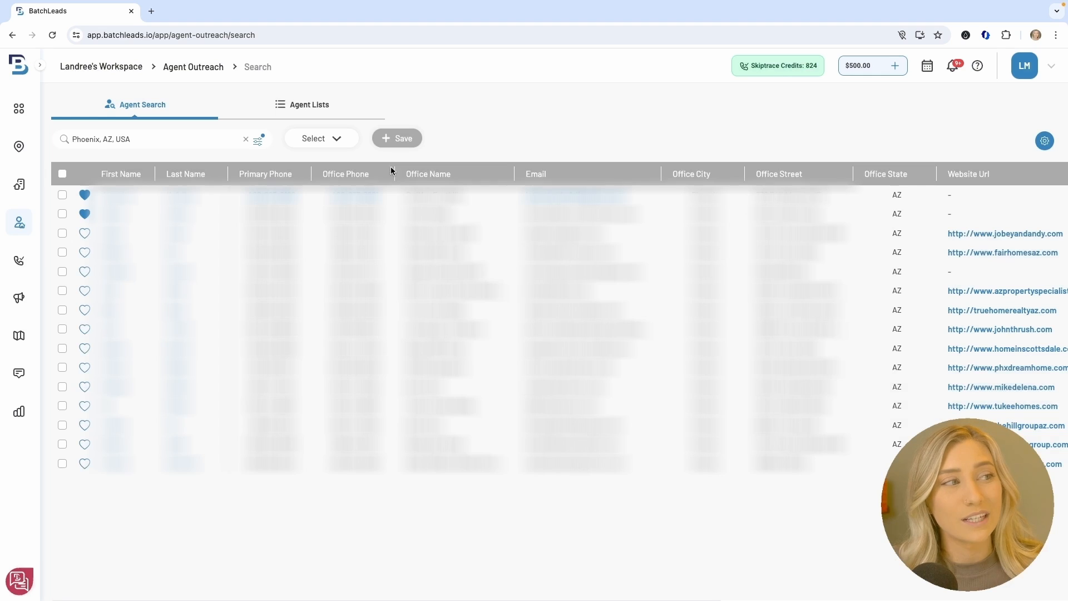
pyautogui.click(300, 108)
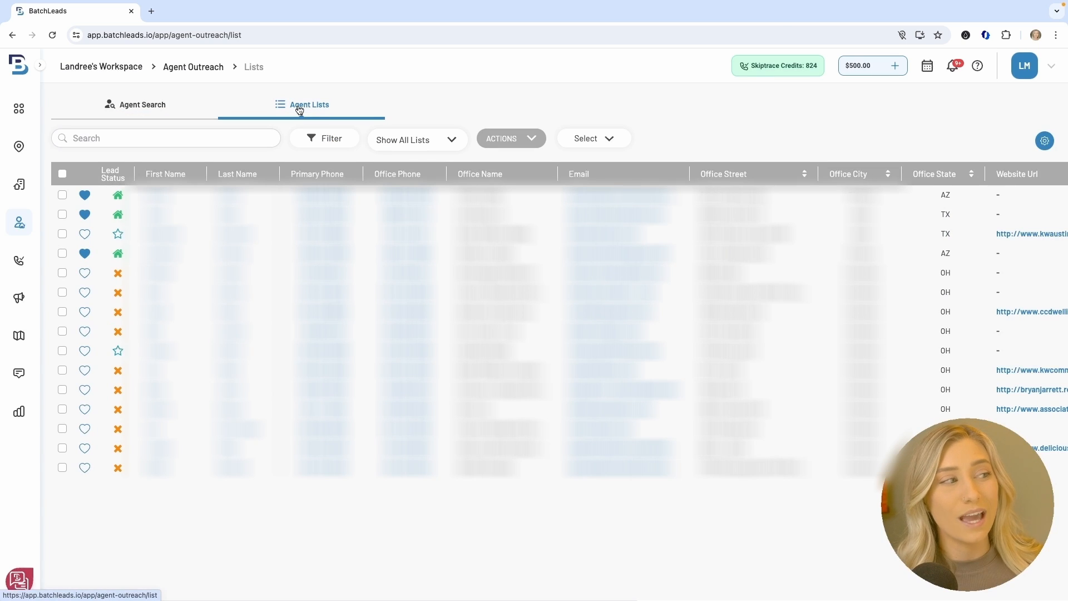